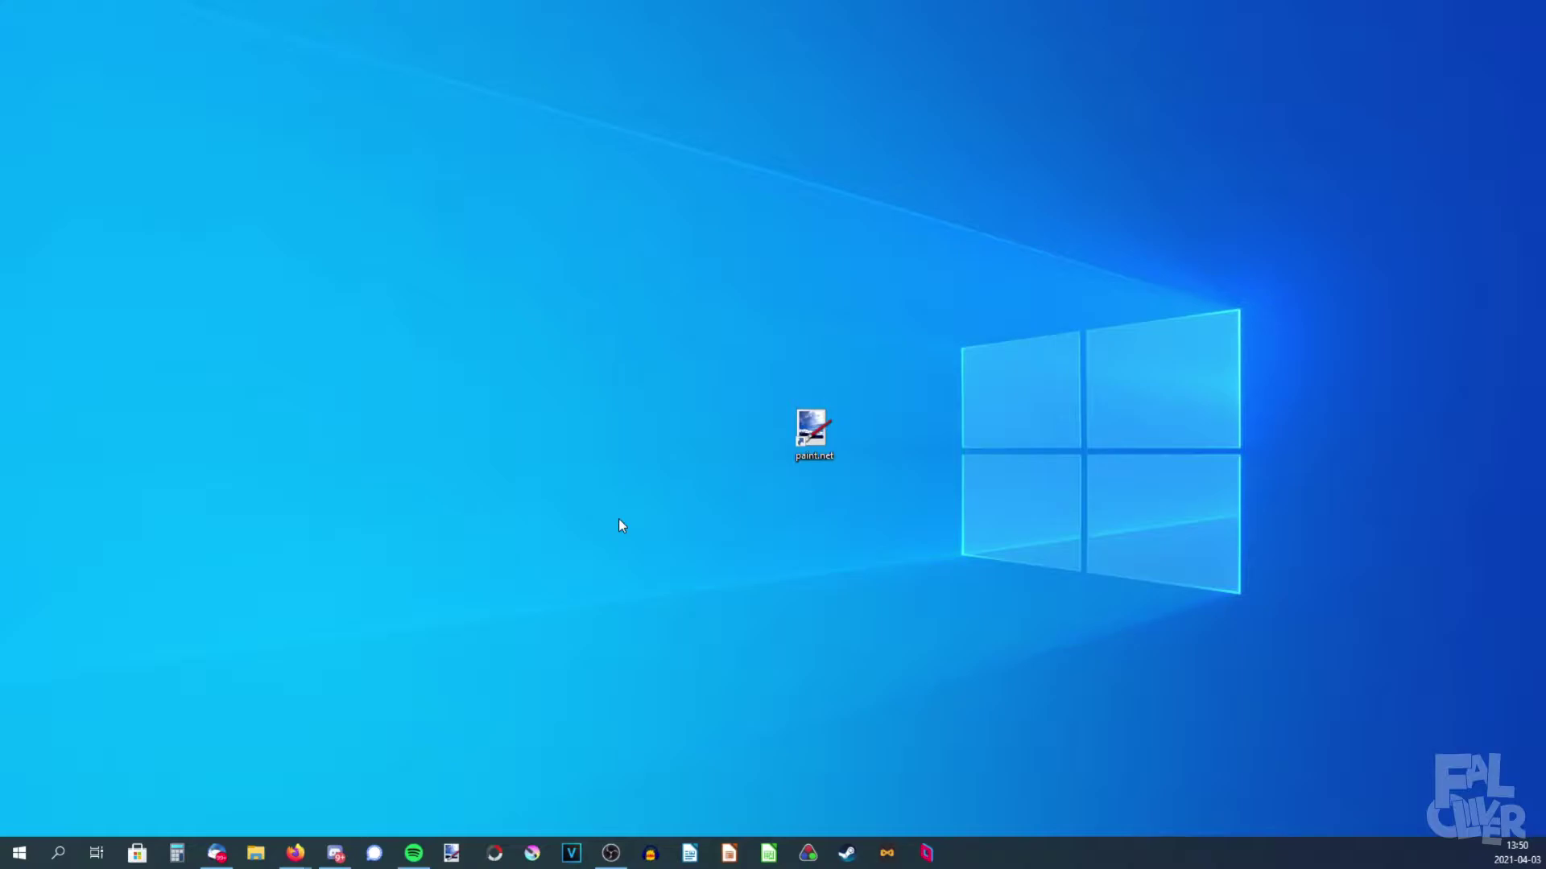
Step: Download BoltBaitPack51.zip from the paint.net forum thread and save it to the desktop
{"action": "left_click_drag", "start_coordinate": [794, 433], "coordinate": [763, 457]}
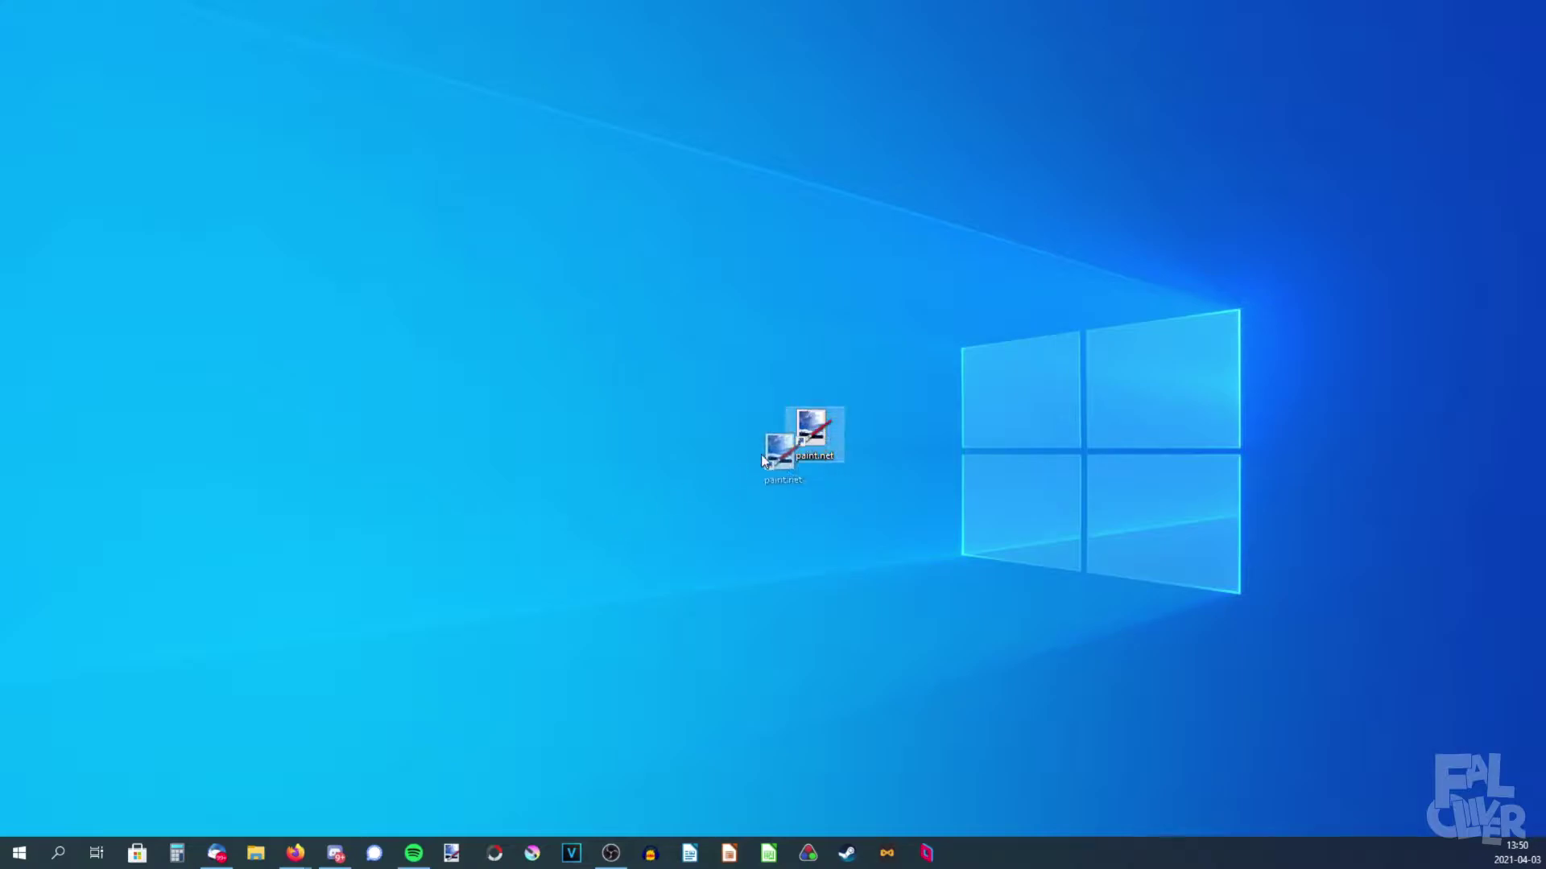
{"action": "left_click", "coordinate": [715, 481]}
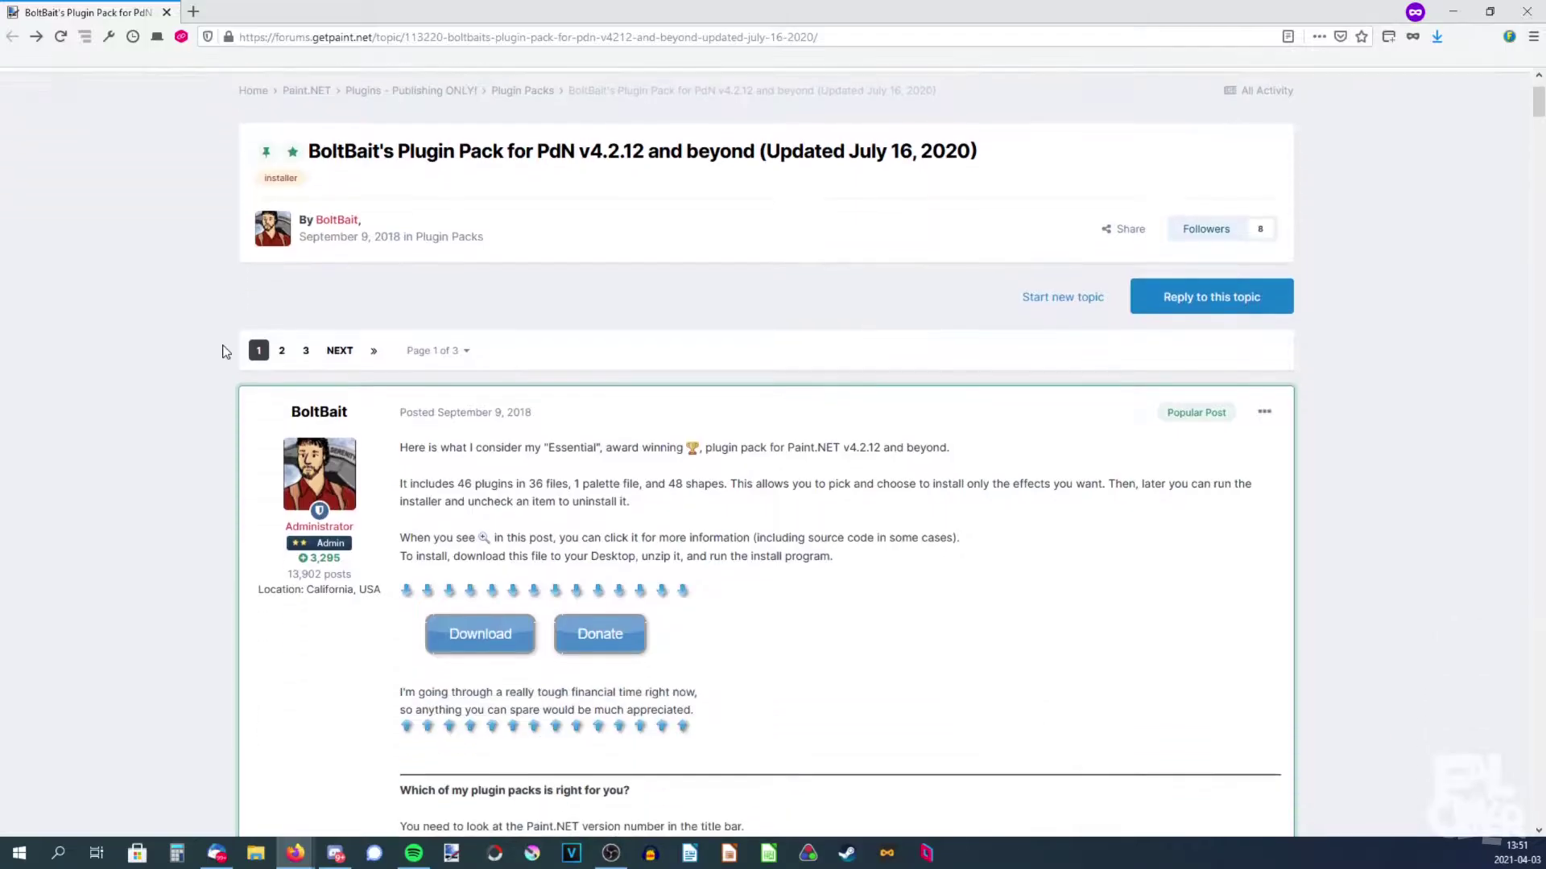
{"action": "scroll", "coordinate": [225, 348], "scroll_direction": "up", "scroll_amount": 2}
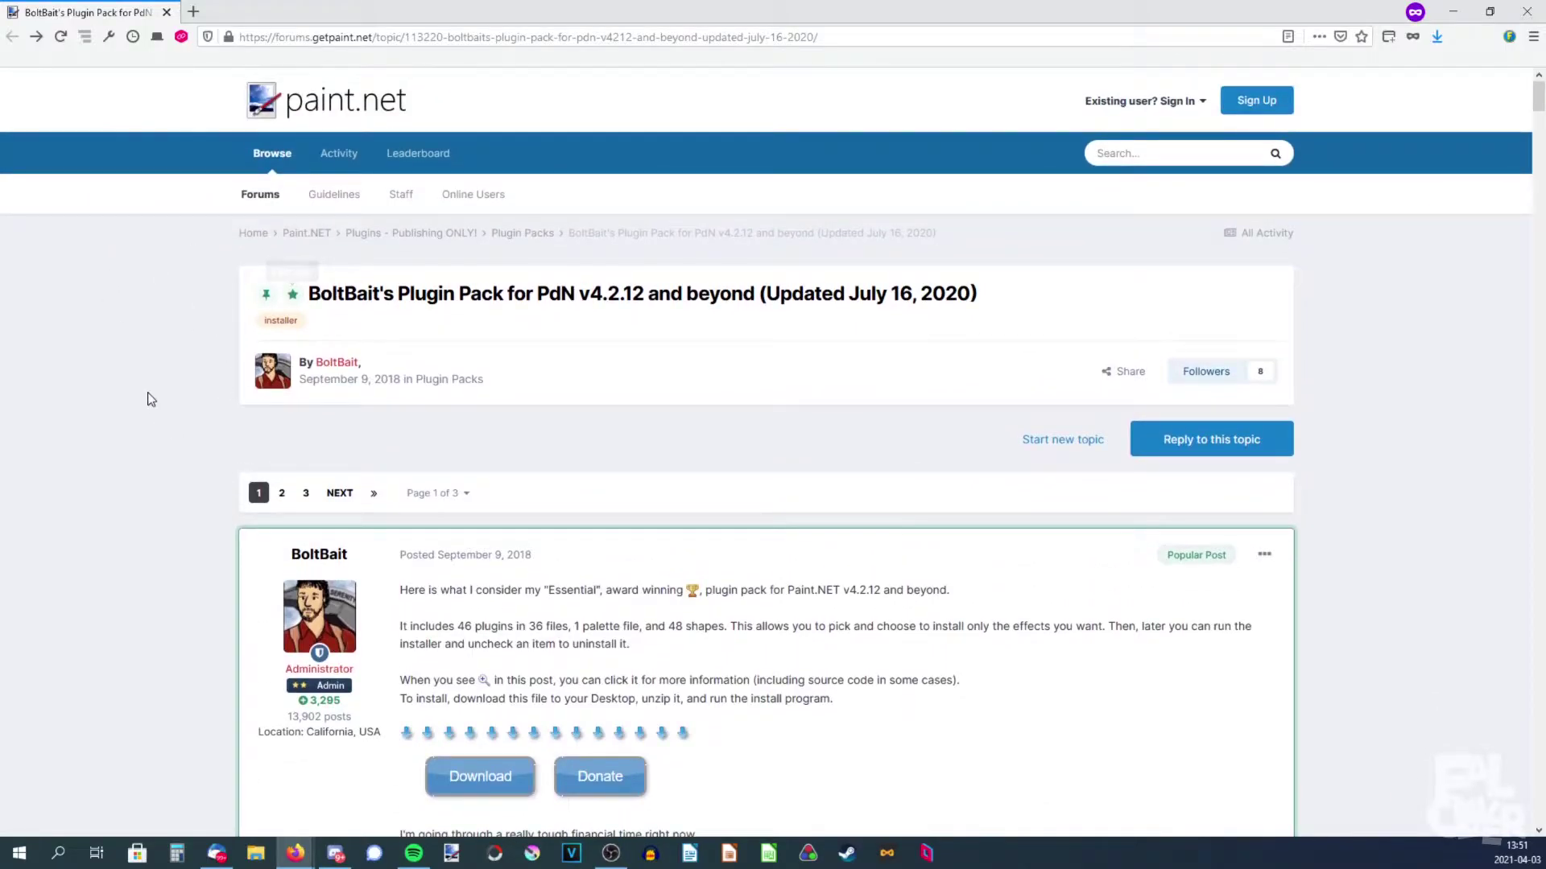
{"action": "scroll", "coordinate": [148, 396], "scroll_direction": "down", "scroll_amount": 2}
{"action": "scroll", "coordinate": [192, 376], "scroll_direction": "down", "scroll_amount": 2}
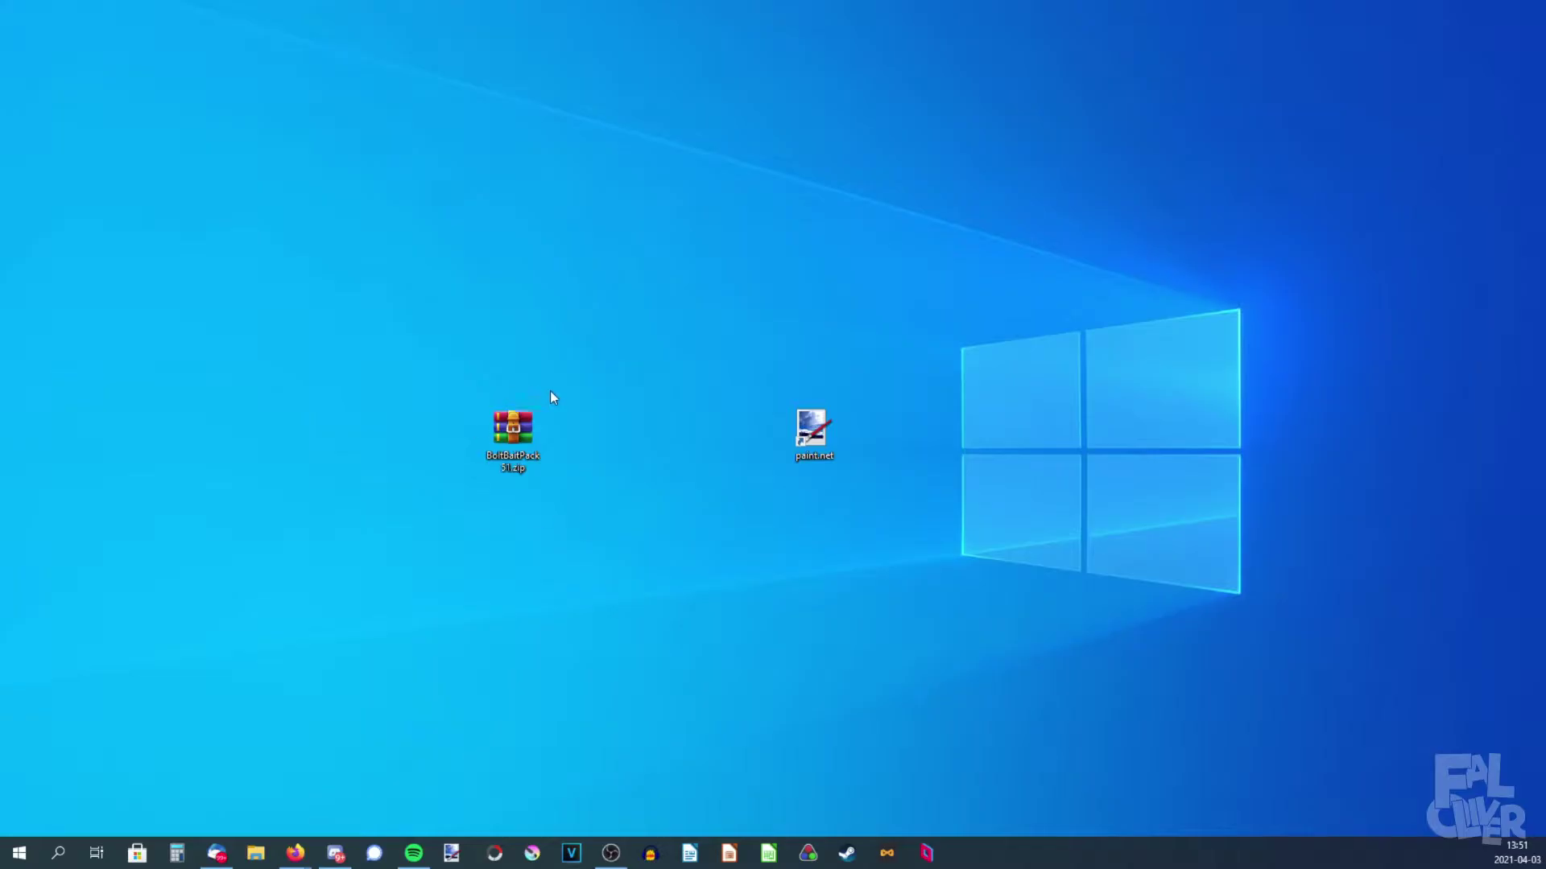
Step: Open BoltBaitPack51.zip in WinRAR to check its installer .exe, then close it
{"action": "double_click", "coordinate": [507, 463]}
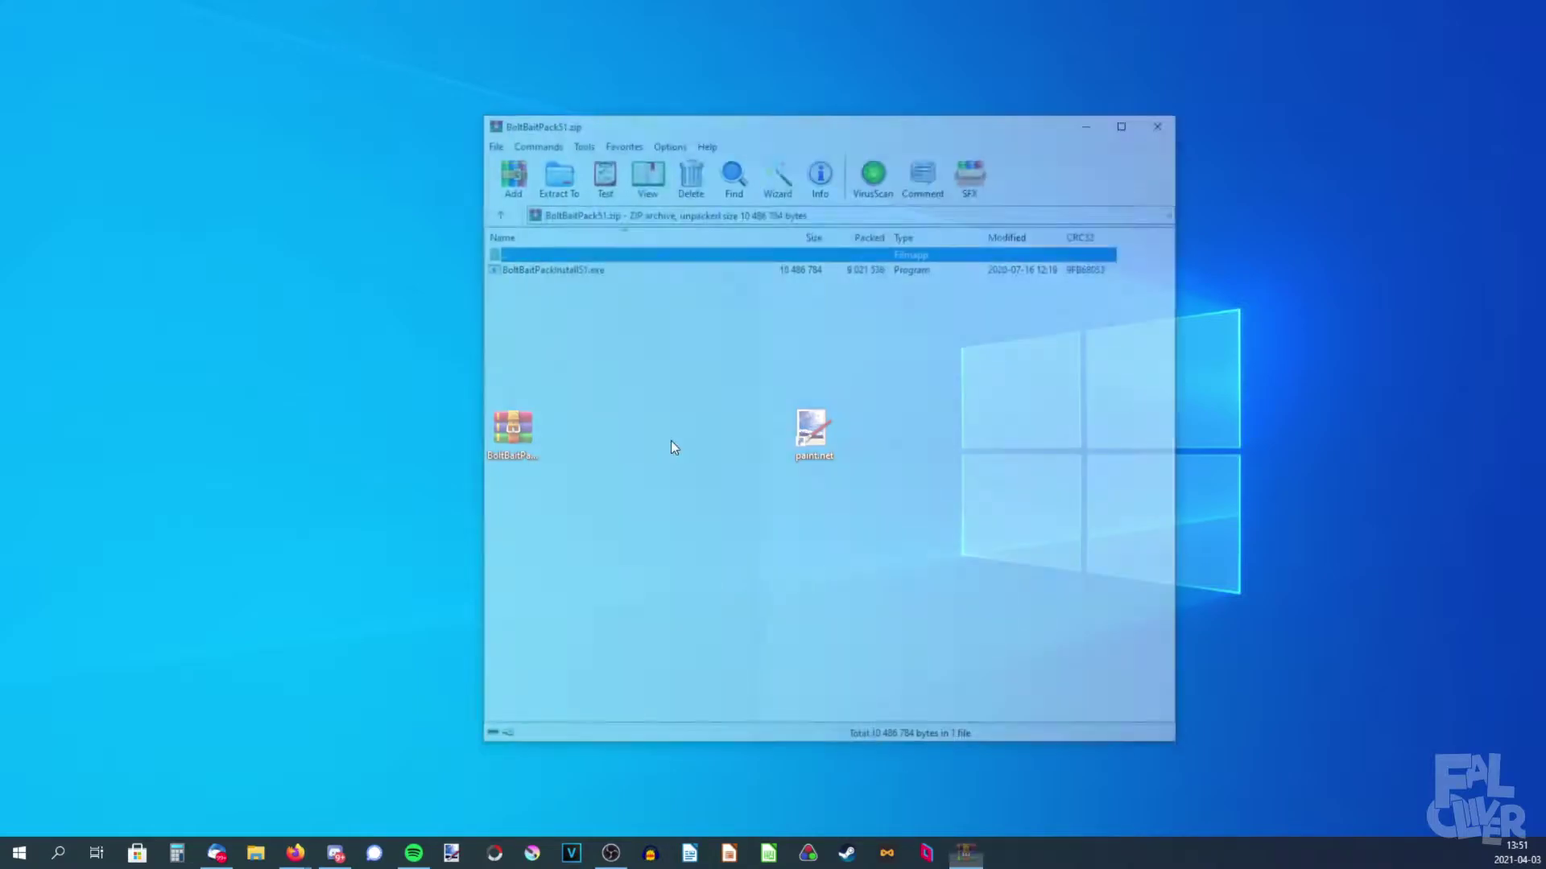
{"action": "key", "text": "Escape"}
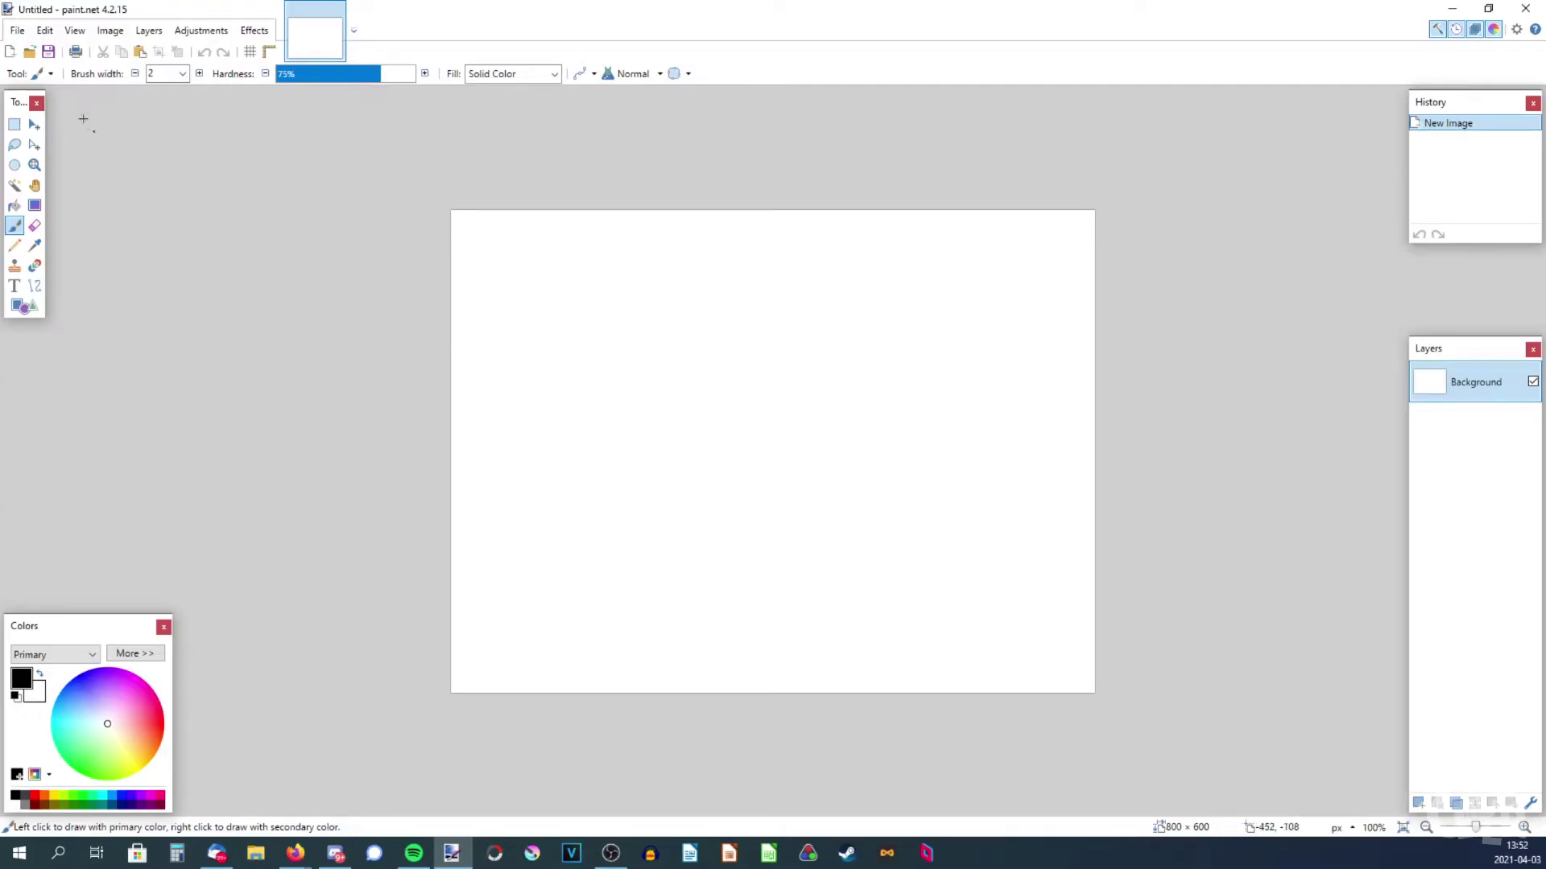
{"action": "left_click", "coordinate": [14, 124]}
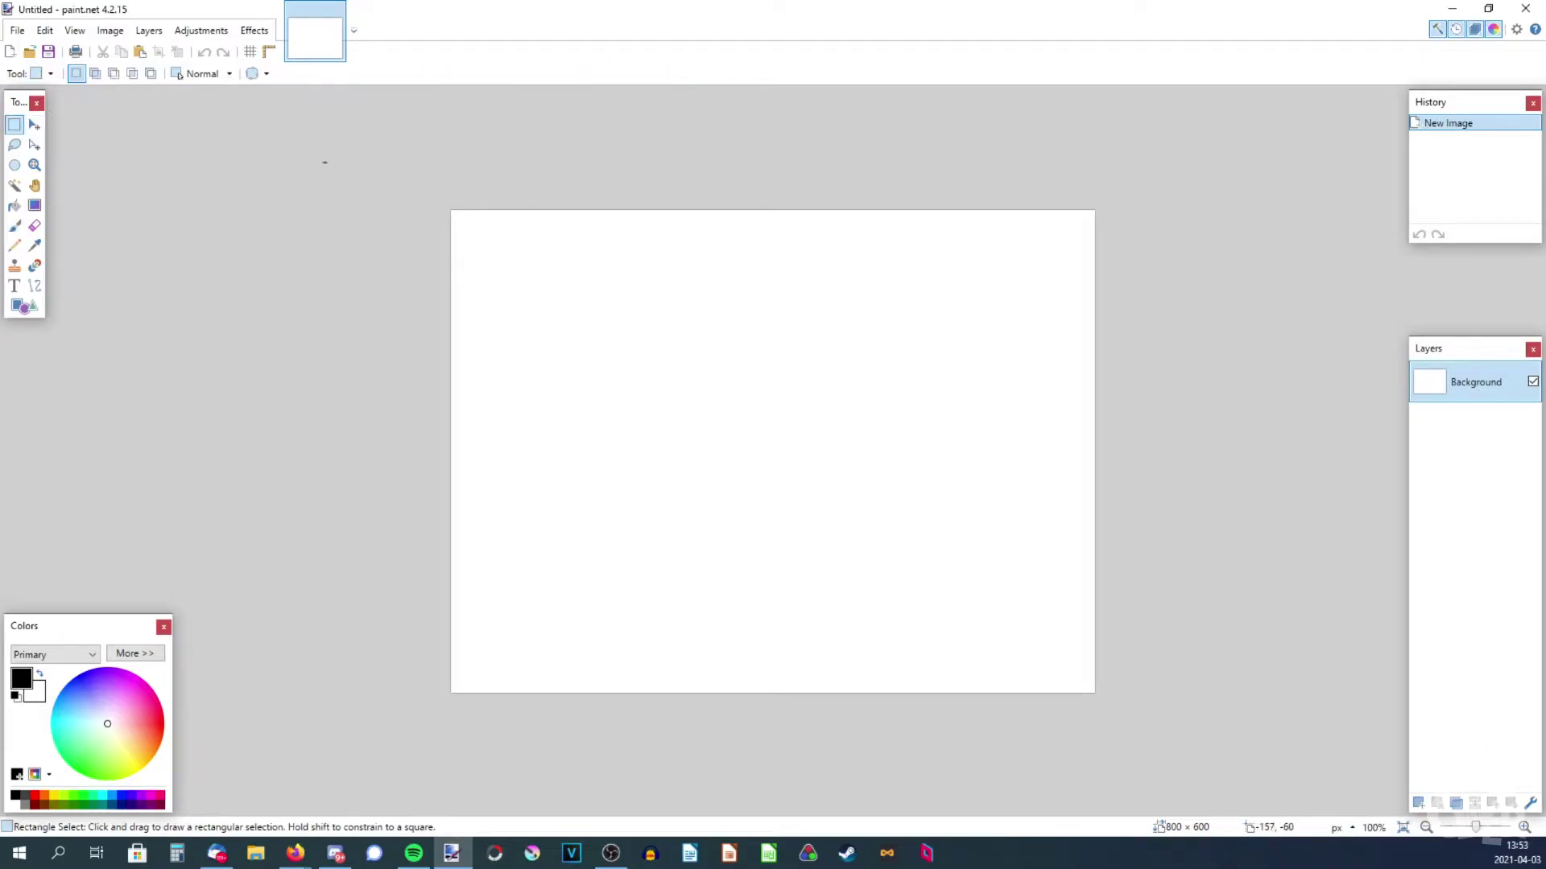
{"action": "key", "text": "ctrl+a"}
{"action": "key", "text": "ctrl+d"}
{"action": "key", "text": "ctrl+a"}
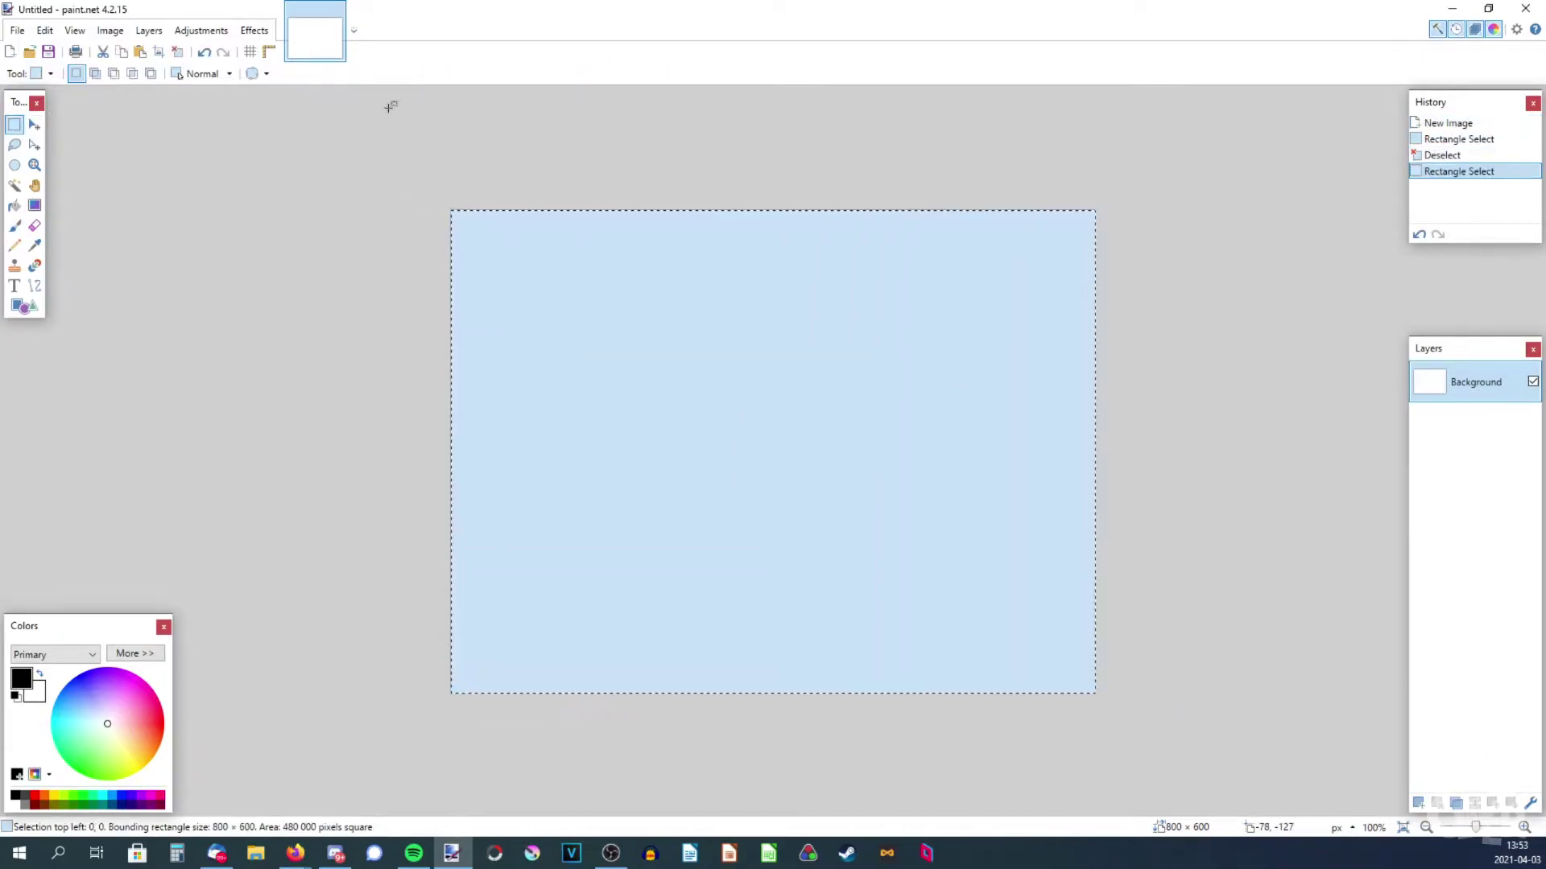
{"action": "key", "text": "ctrl+d"}
{"action": "left_click_drag", "start_coordinate": [373, 183], "coordinate": [797, 528]}
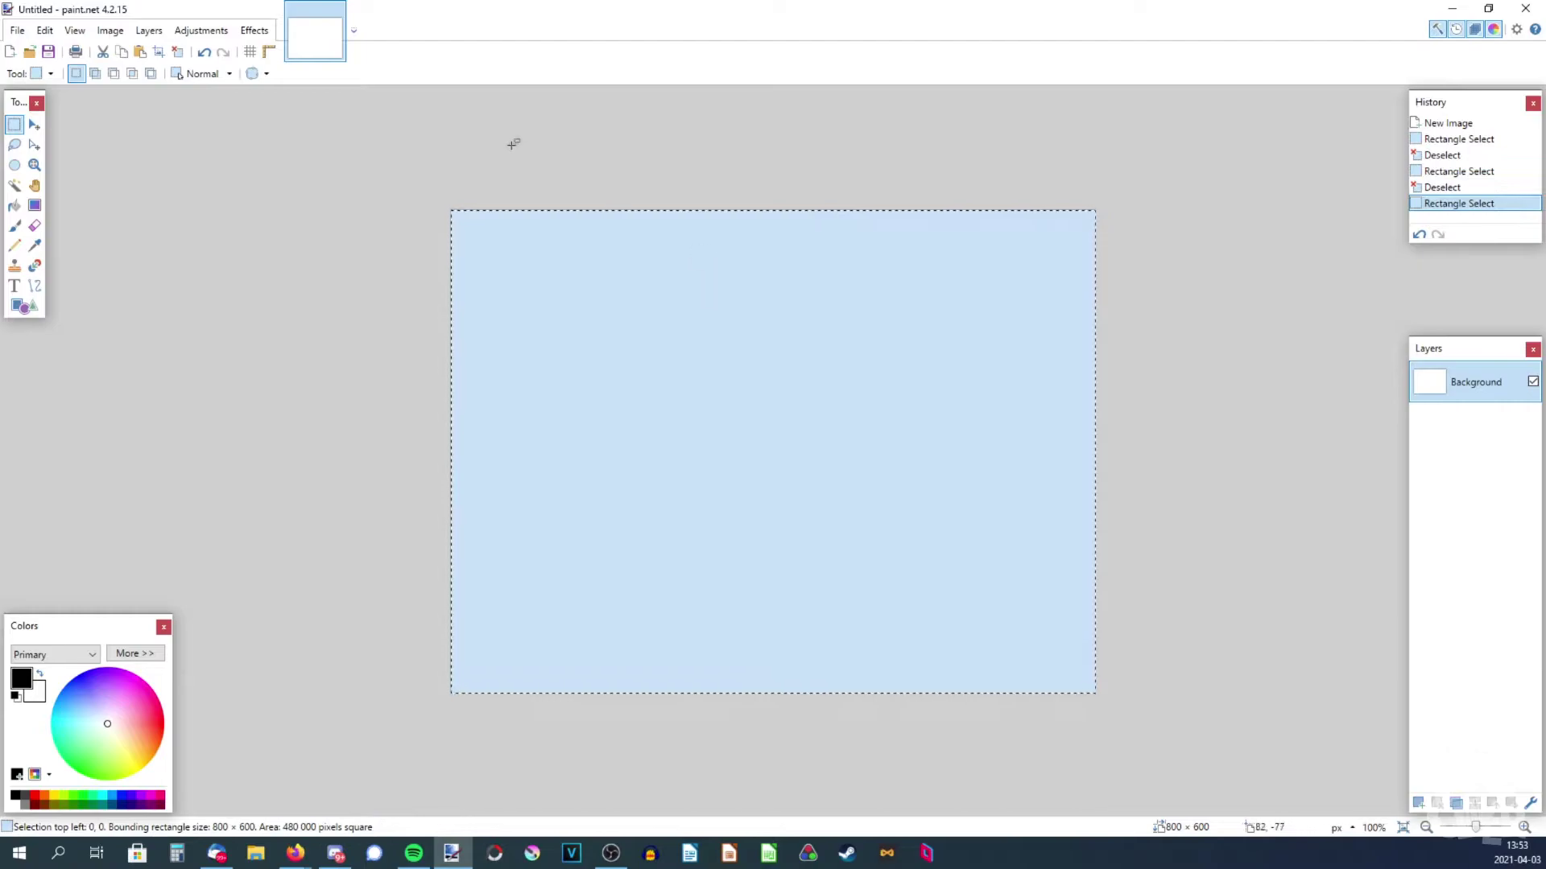
{"action": "key", "text": "ctrl+d"}
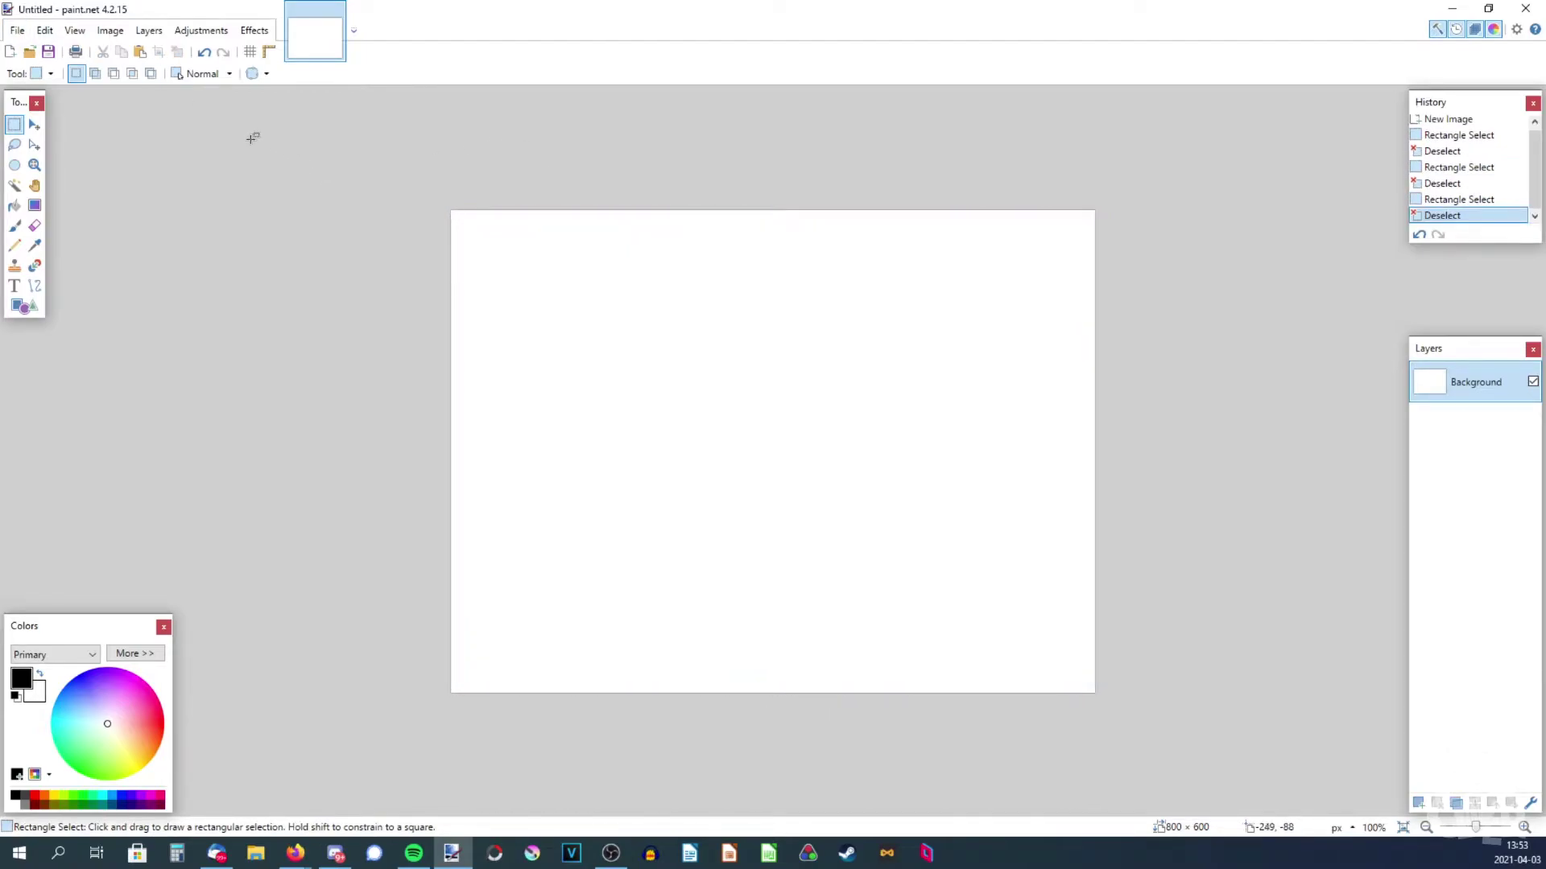
Step: In Image > Resize, unlock aspect ratio and enter width 1280 and height 720
{"action": "left_click", "coordinate": [112, 32]}
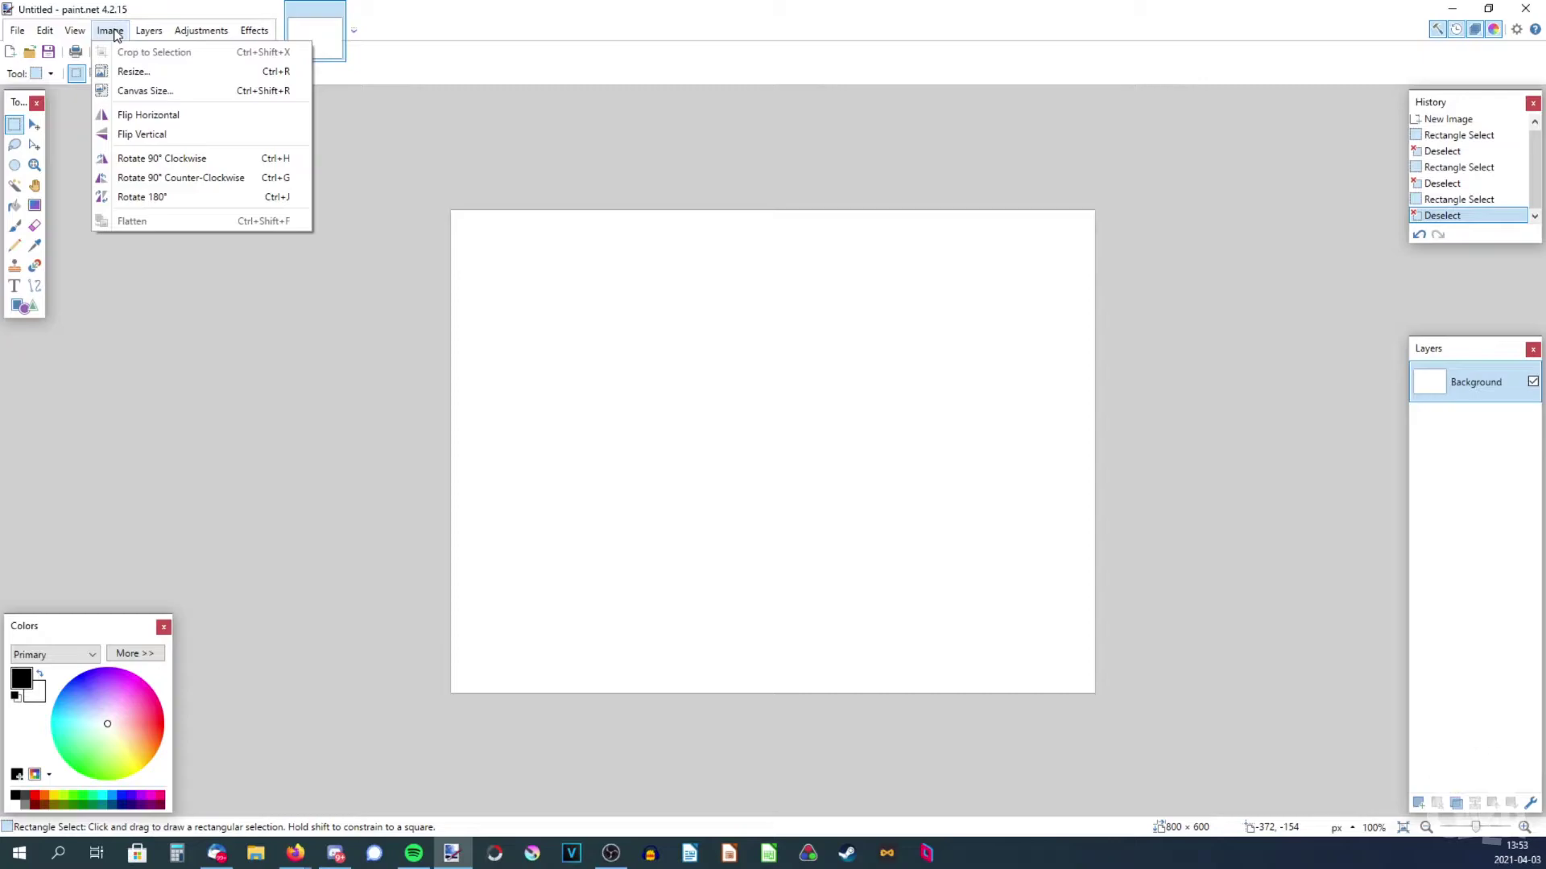
{"action": "left_click", "coordinate": [138, 74]}
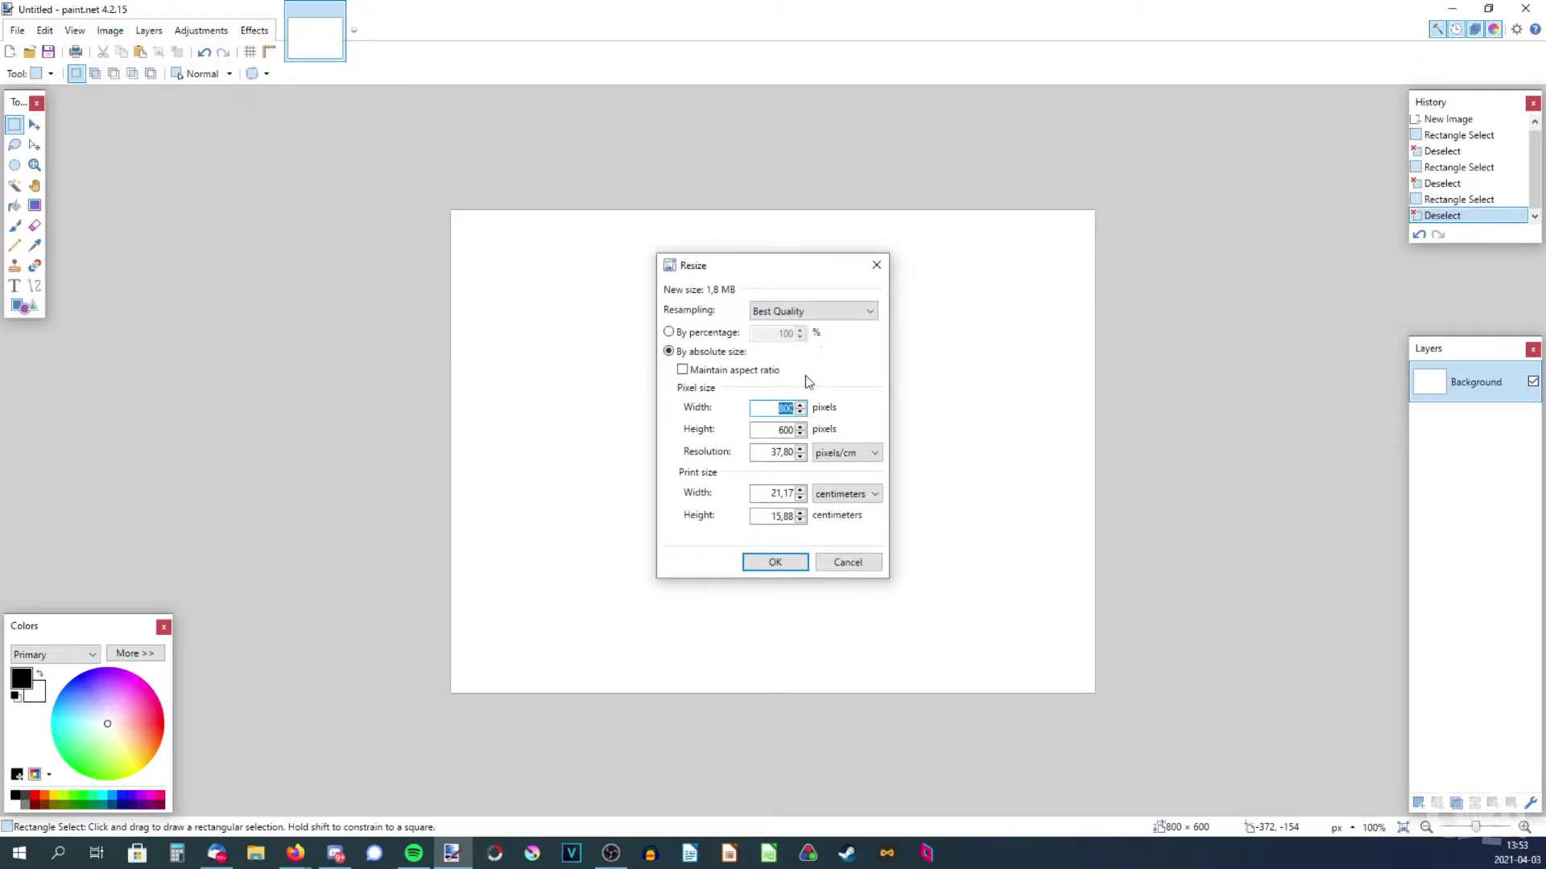
{"action": "left_click", "coordinate": [697, 377]}
{"action": "double_click", "coordinate": [765, 407]}
{"action": "type", "text": "1280"}
{"action": "key", "text": "Tab"}
{"action": "type", "text": "720"}
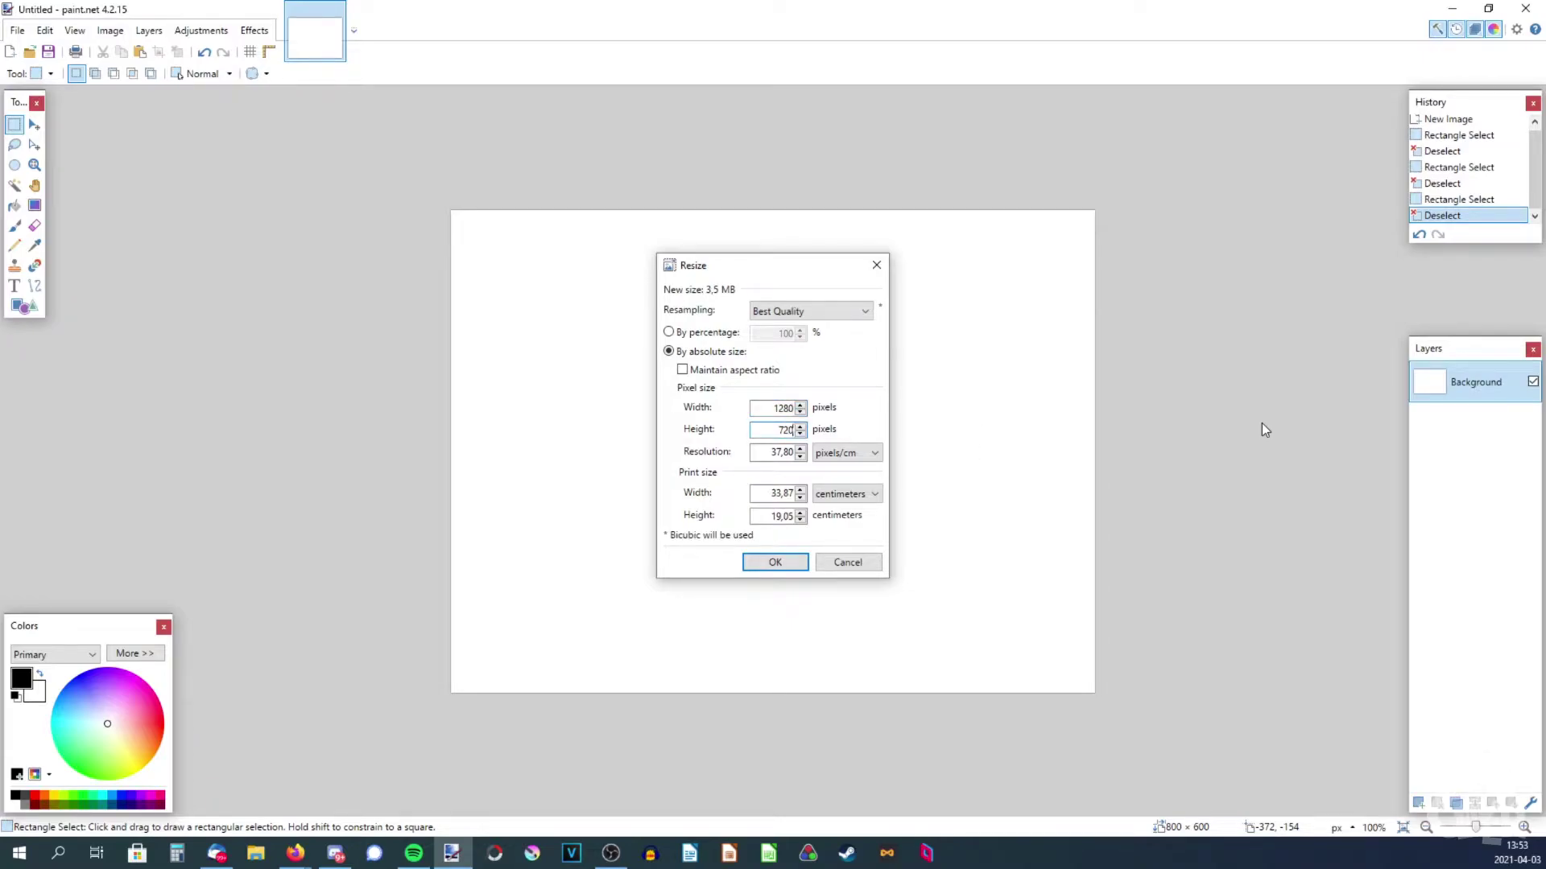
Step: After trying 1920 × 1080, re-enter 1280 × 720 and apply the resize
{"action": "left_click", "coordinate": [765, 407]}
{"action": "double_click", "coordinate": [772, 408]}
{"action": "type", "text": "1920"}
{"action": "double_click", "coordinate": [765, 432]}
{"action": "type", "text": "1080"}
{"action": "left_click", "coordinate": [768, 409]}
{"action": "key", "text": "shift+Right"}
{"action": "key", "text": "shift+Right"}
{"action": "key", "text": "shift+Right"}
{"action": "key", "text": "shift+Right"}
{"action": "type", "text": "1820"}
{"action": "key", "text": "shift+Home"}
{"action": "type", "text": "1280"}
{"action": "key", "text": "Tab"}
{"action": "type", "text": "720"}
{"action": "left_click", "coordinate": [773, 563]}
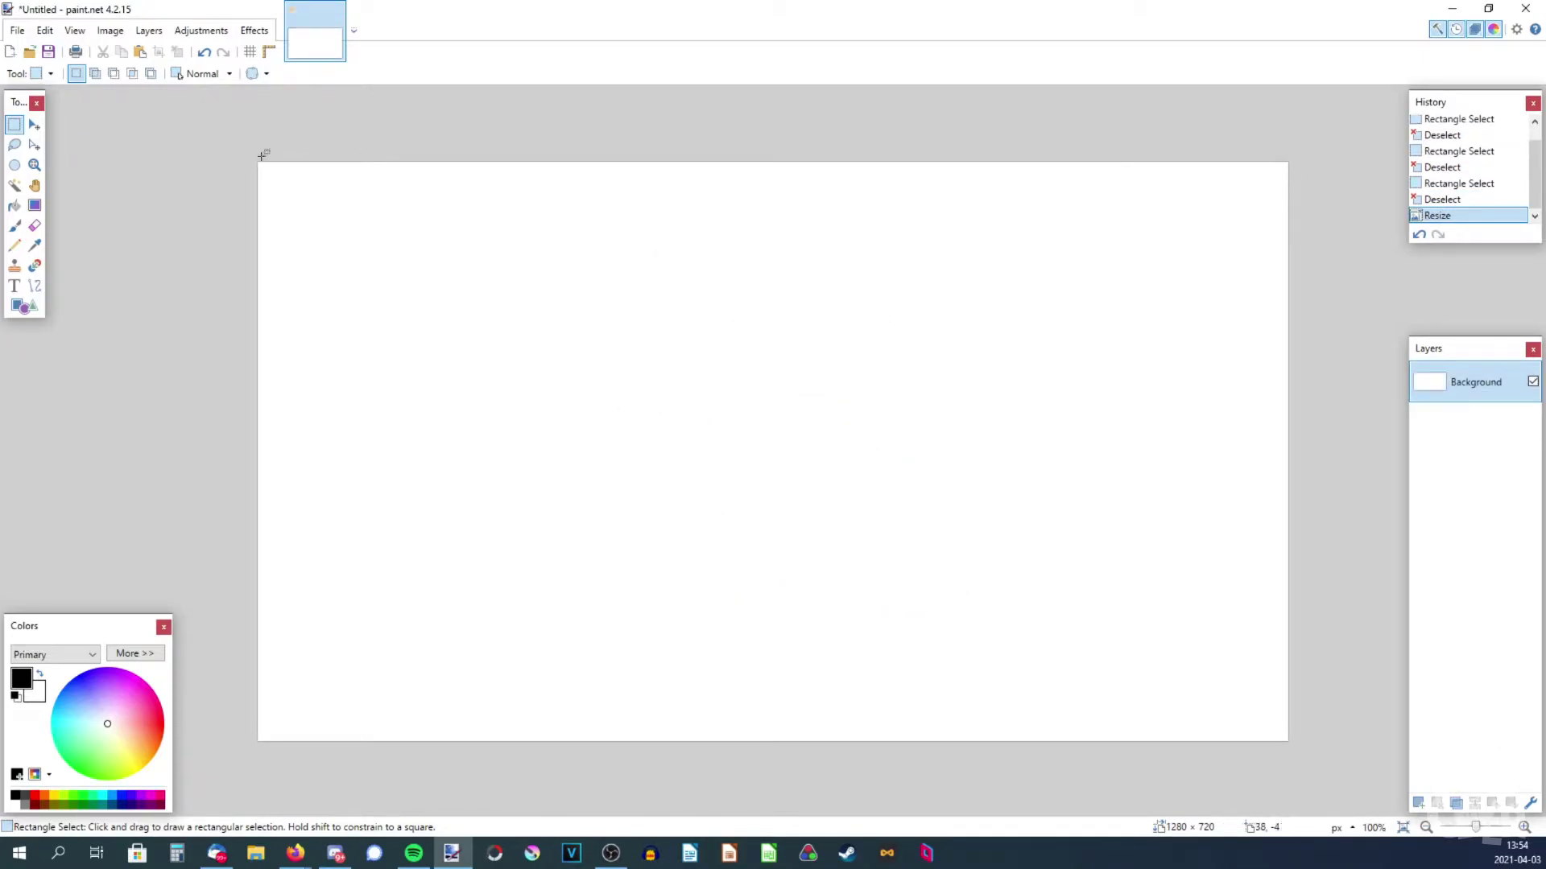
Step: Select the whole blank 1280 × 720 canvas, then clear the selection
{"action": "left_click_drag", "start_coordinate": [217, 150], "coordinate": [1304, 757]}
{"action": "left_click", "coordinate": [221, 153]}
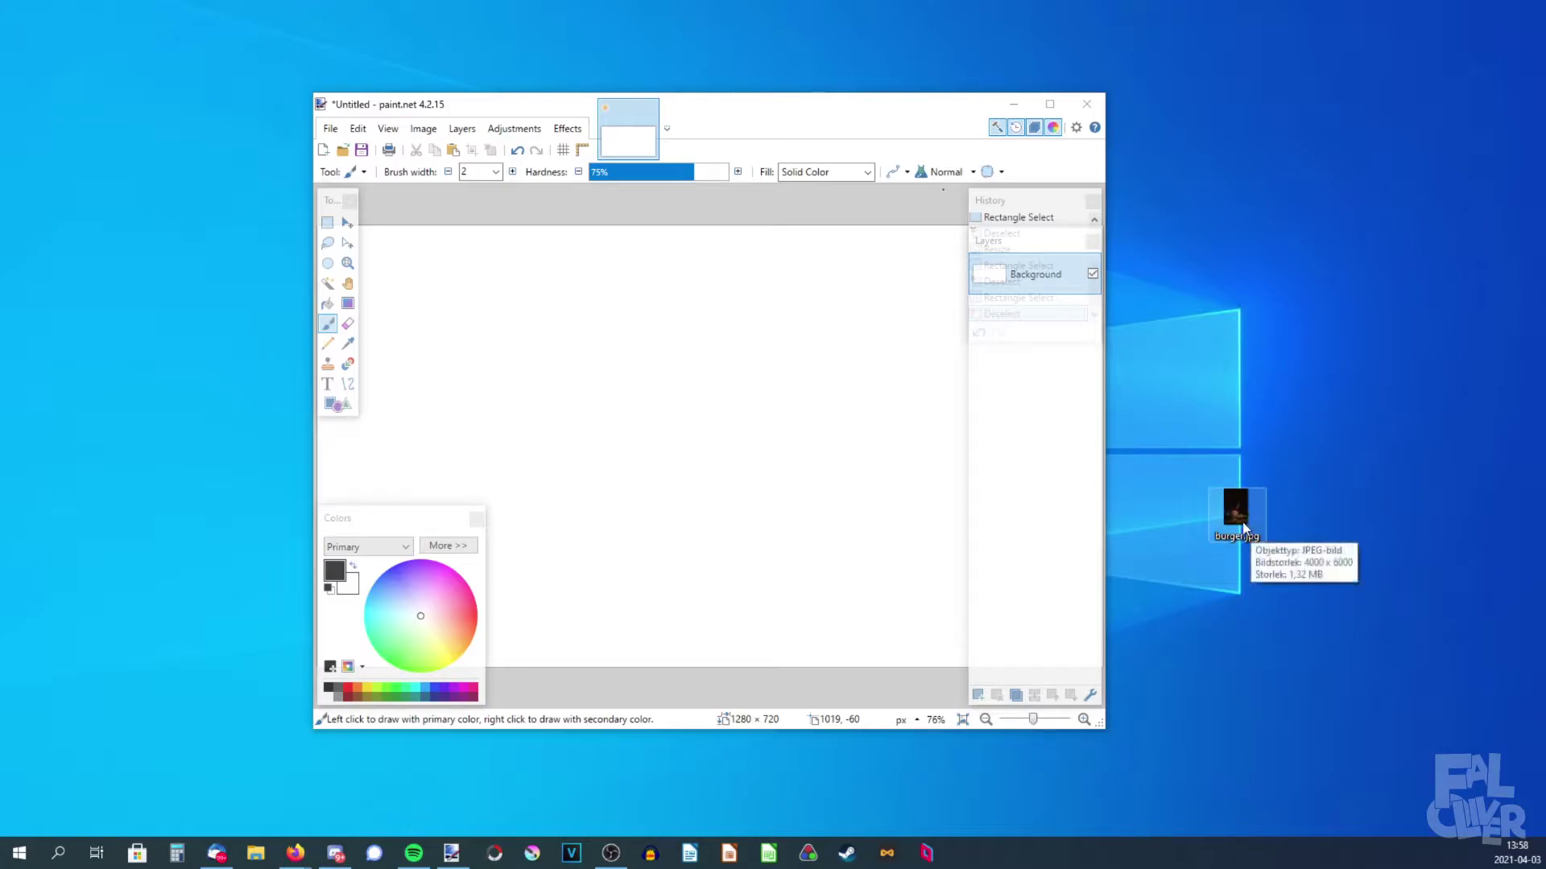
Step: Drop burger.jpg in as a new layer, then undo it and restore the window size
{"action": "mouse_move", "coordinate": [1244, 529]}
{"action": "left_mouse_down"}
{"action": "mouse_move", "coordinate": [1243, 515]}
{"action": "mouse_move", "coordinate": [728, 404]}
{"action": "left_mouse_up"}
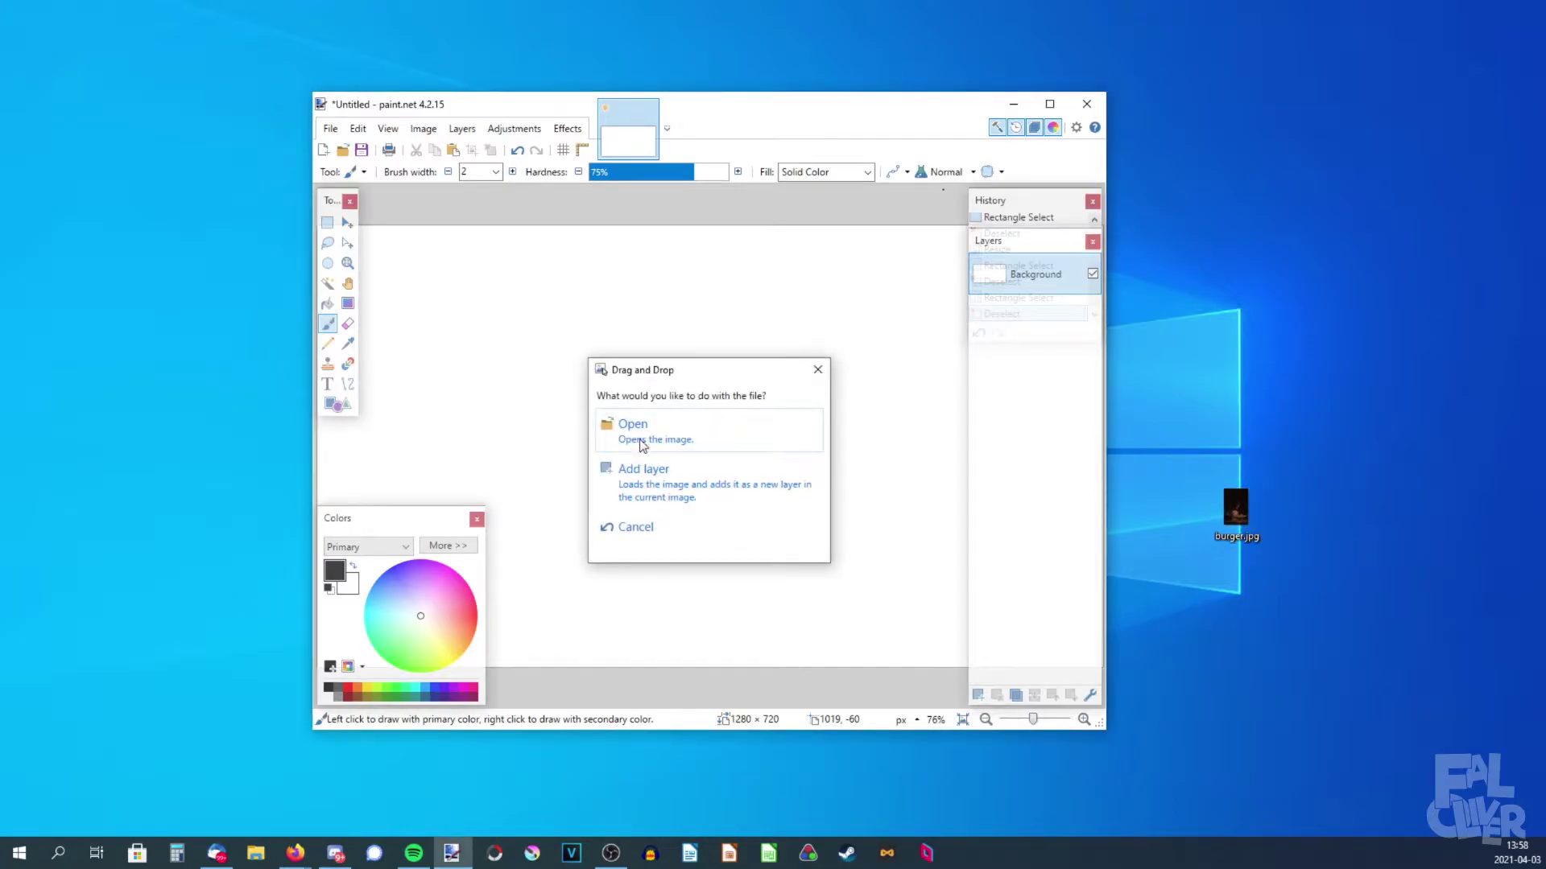
{"action": "left_click", "coordinate": [648, 481]}
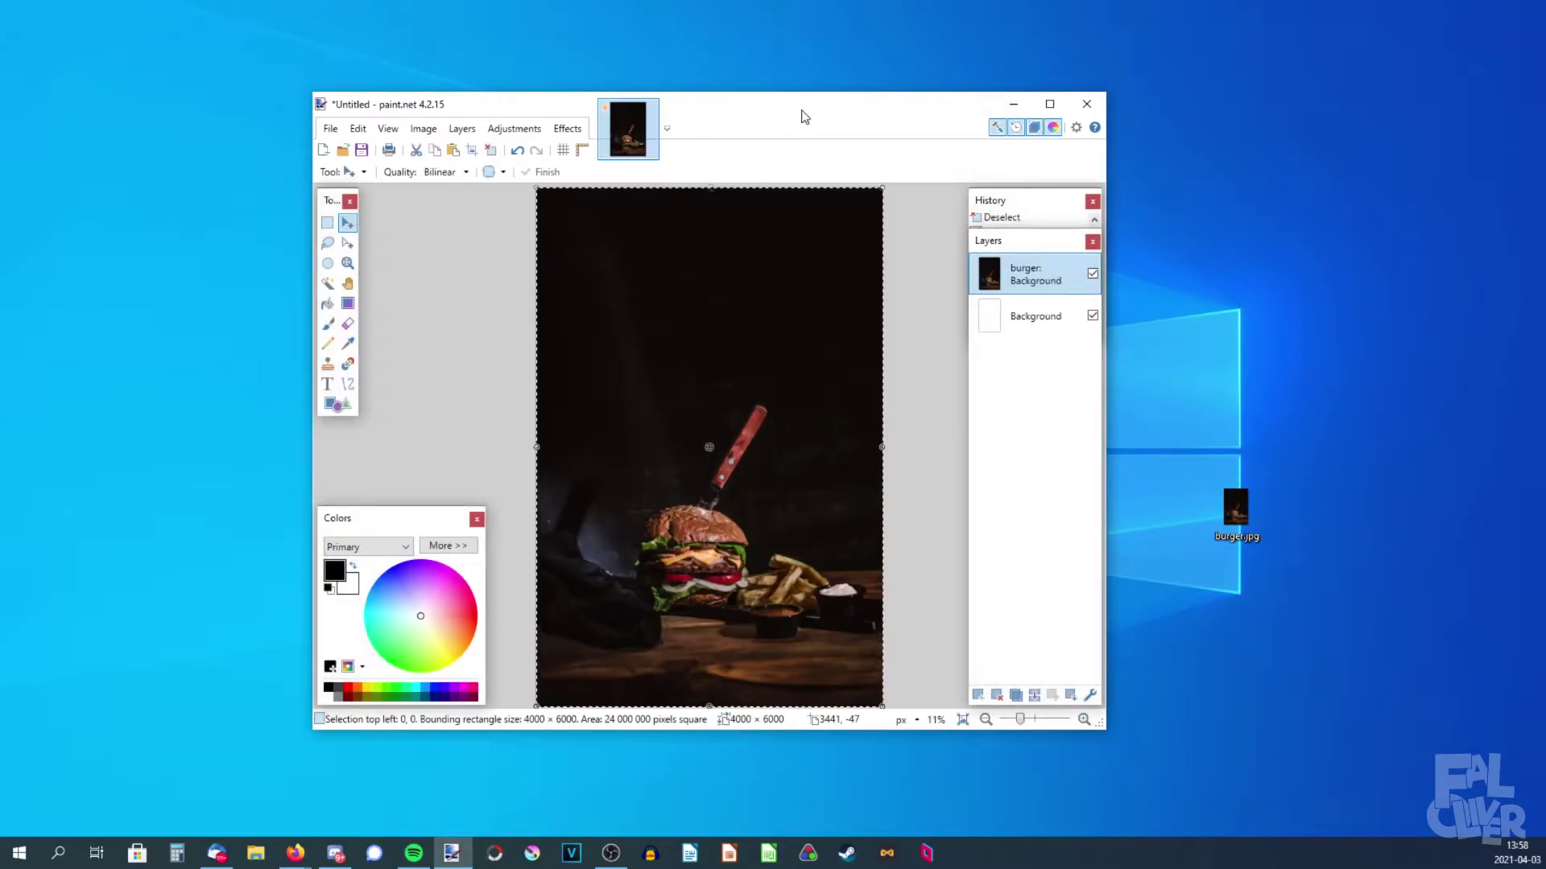
{"action": "double_click", "coordinate": [803, 115]}
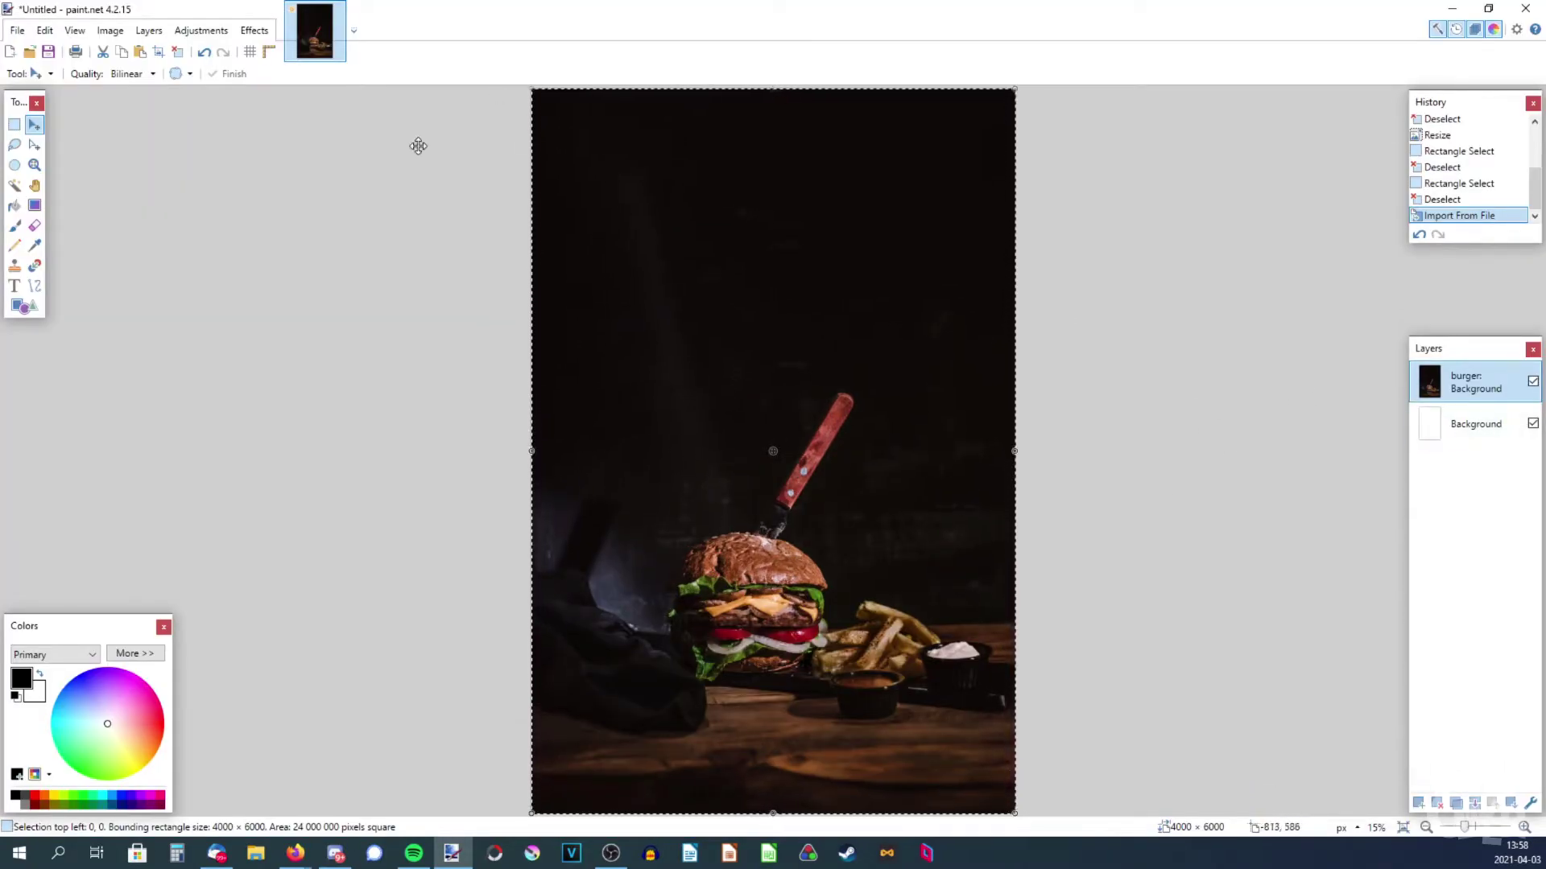
{"action": "left_click", "coordinate": [203, 53]}
{"action": "mouse_move", "coordinate": [885, 10]}
{"action": "left_mouse_down"}
{"action": "mouse_move", "coordinate": [705, 105]}
{"action": "mouse_move", "coordinate": [681, 141]}
{"action": "left_mouse_up"}
Step: Open burger.jpg as a separate image, maximize paint.net, and compare it with the Untitled image
{"action": "mouse_move", "coordinate": [1235, 508]}
{"action": "left_mouse_down"}
{"action": "mouse_move", "coordinate": [976, 453]}
{"action": "mouse_move", "coordinate": [639, 430]}
{"action": "left_mouse_up"}
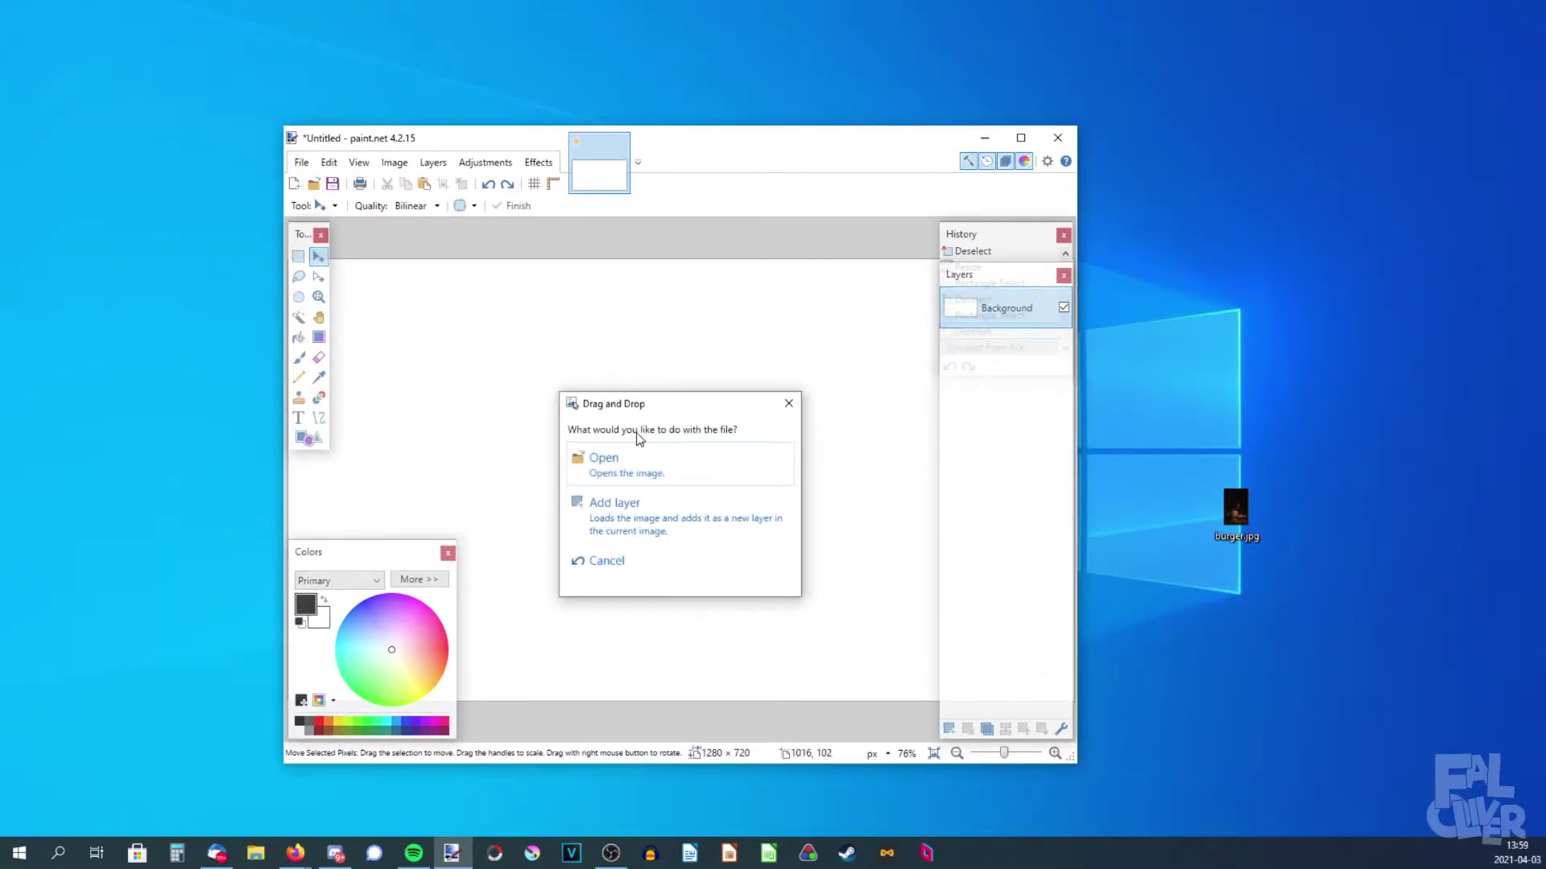
{"action": "left_click", "coordinate": [673, 471]}
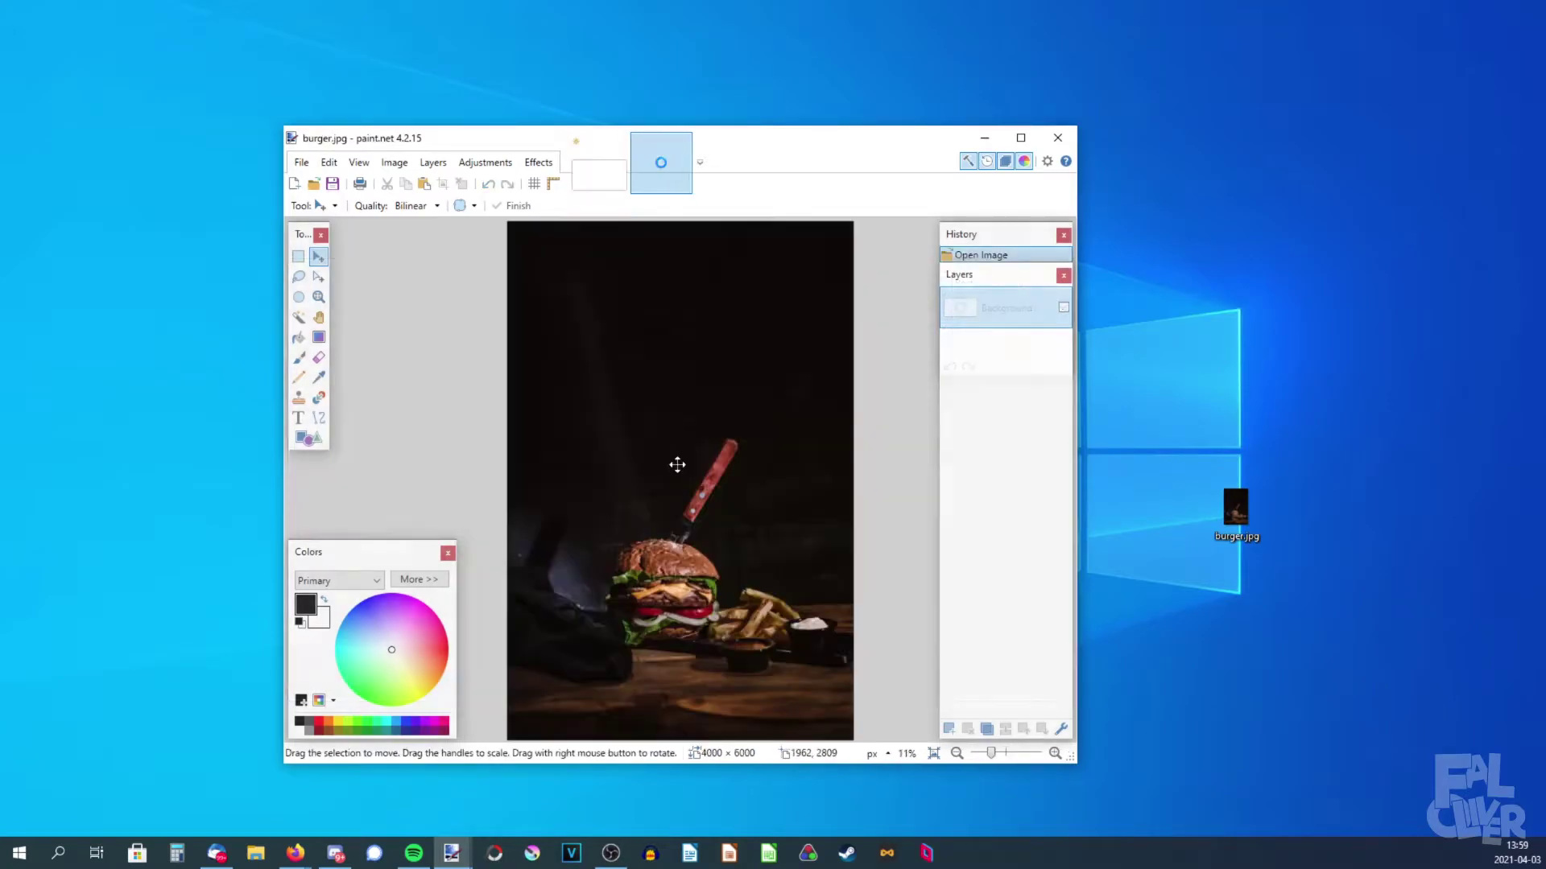
{"action": "double_click", "coordinate": [756, 141]}
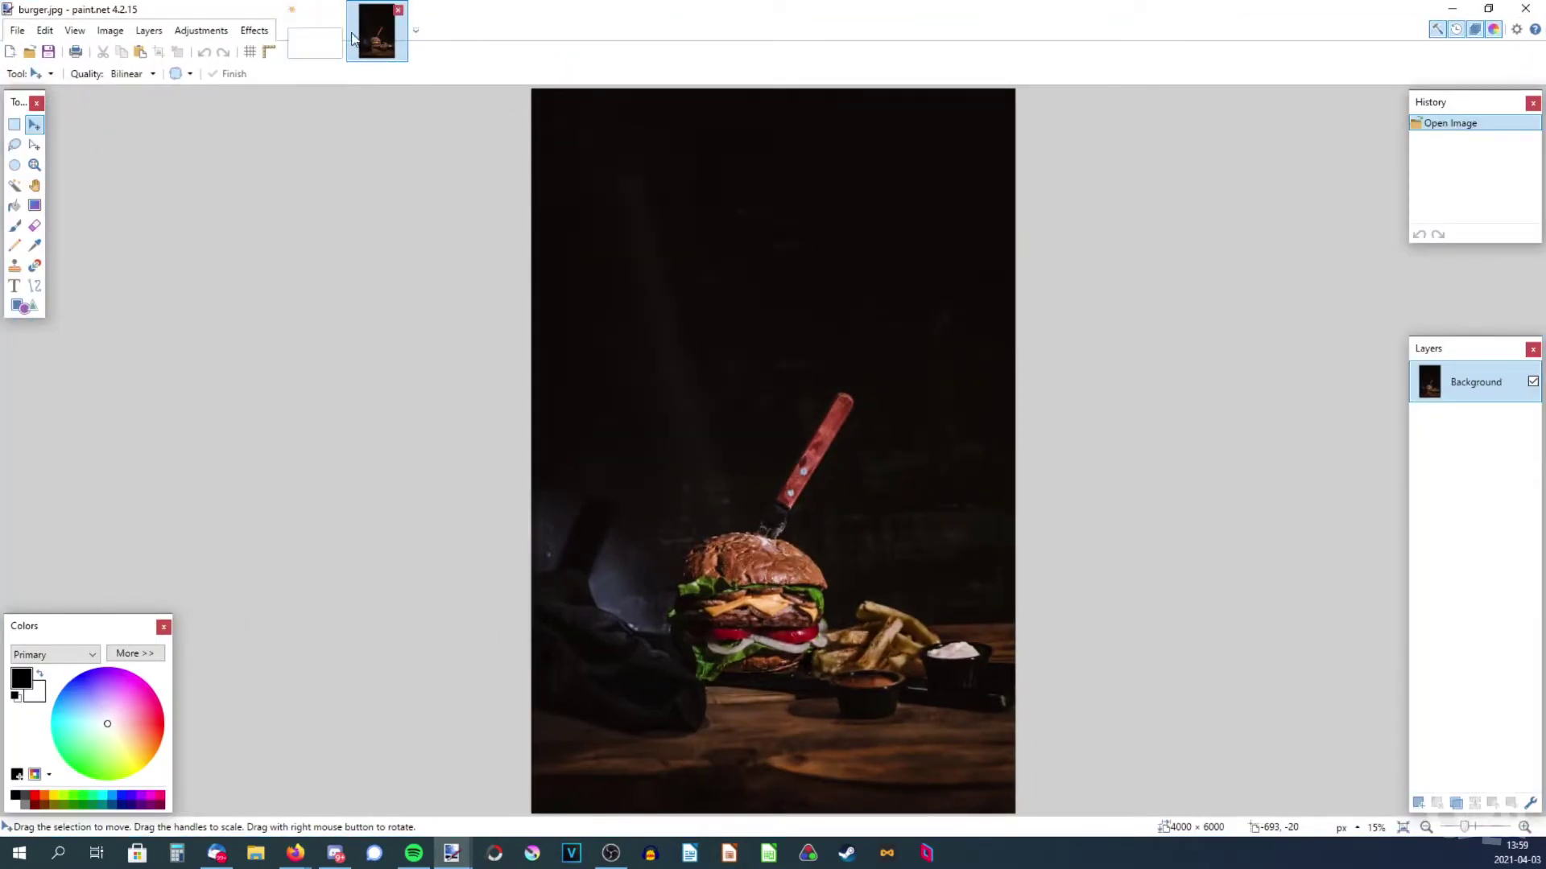
{"action": "left_click", "coordinate": [317, 37]}
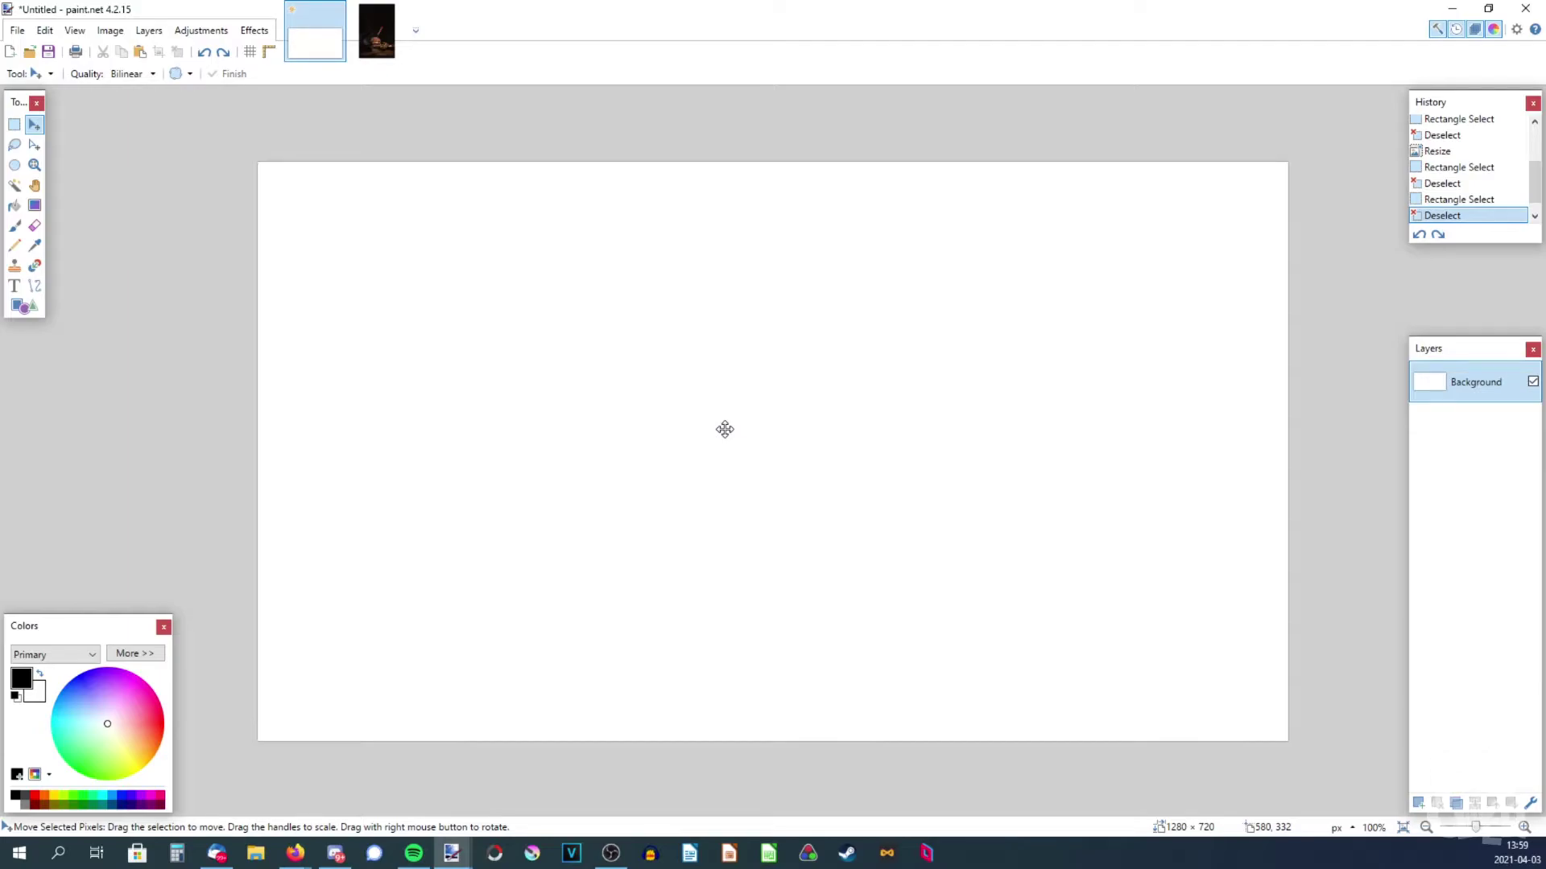
{"action": "left_click", "coordinate": [377, 30]}
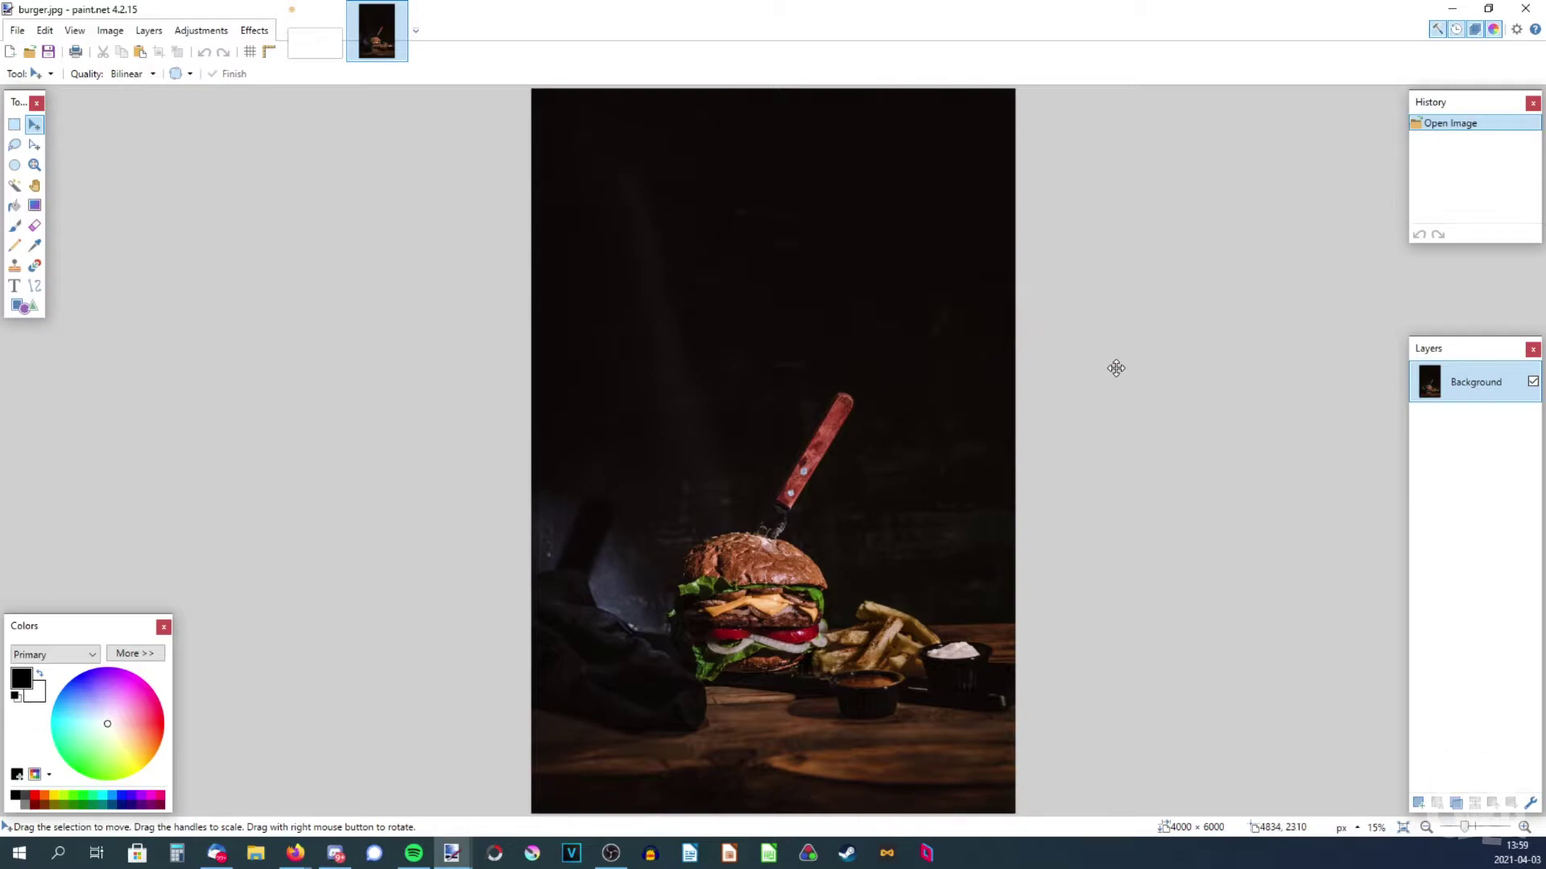
Step: Copy the burger photo and paste it into Untitled, keeping the 1280 × 720 canvas size
{"action": "key", "text": "ctrl+c"}
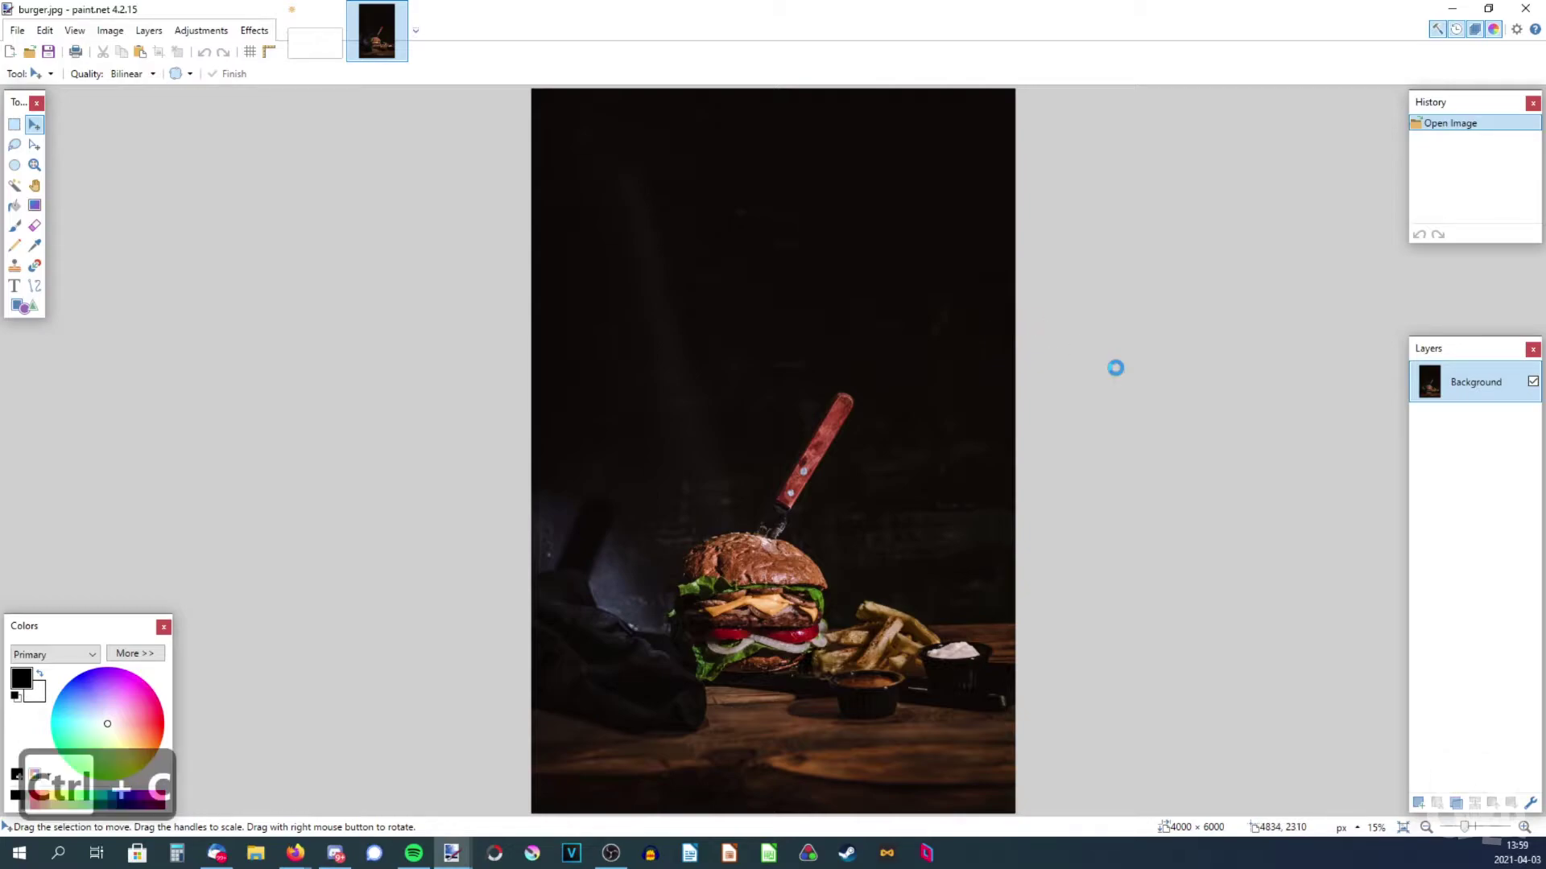
{"action": "left_click", "coordinate": [323, 48]}
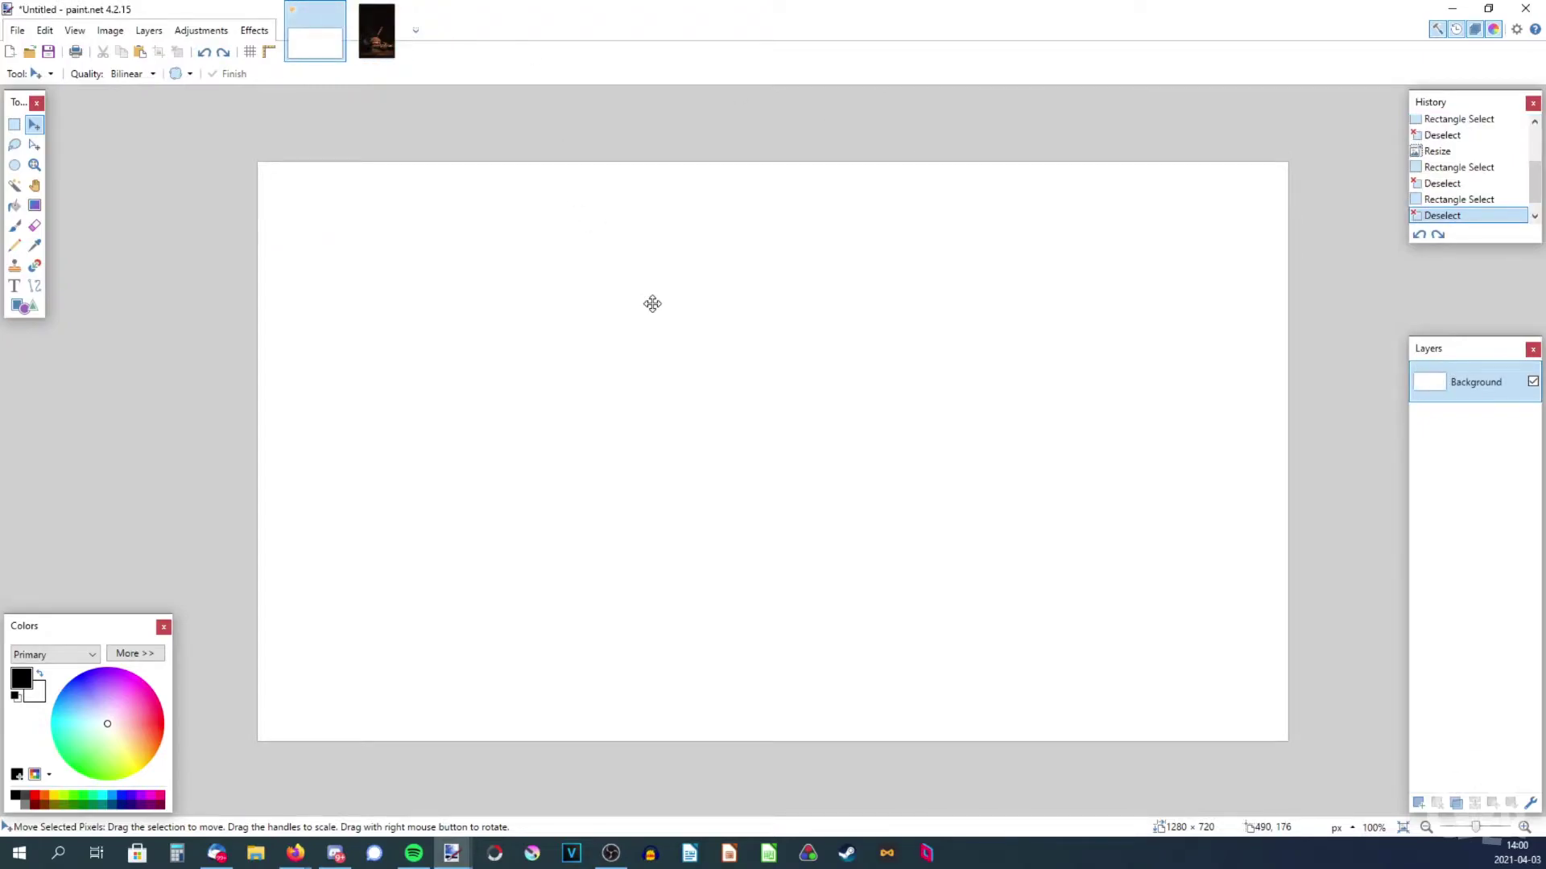
{"action": "key", "text": "ctrl+v"}
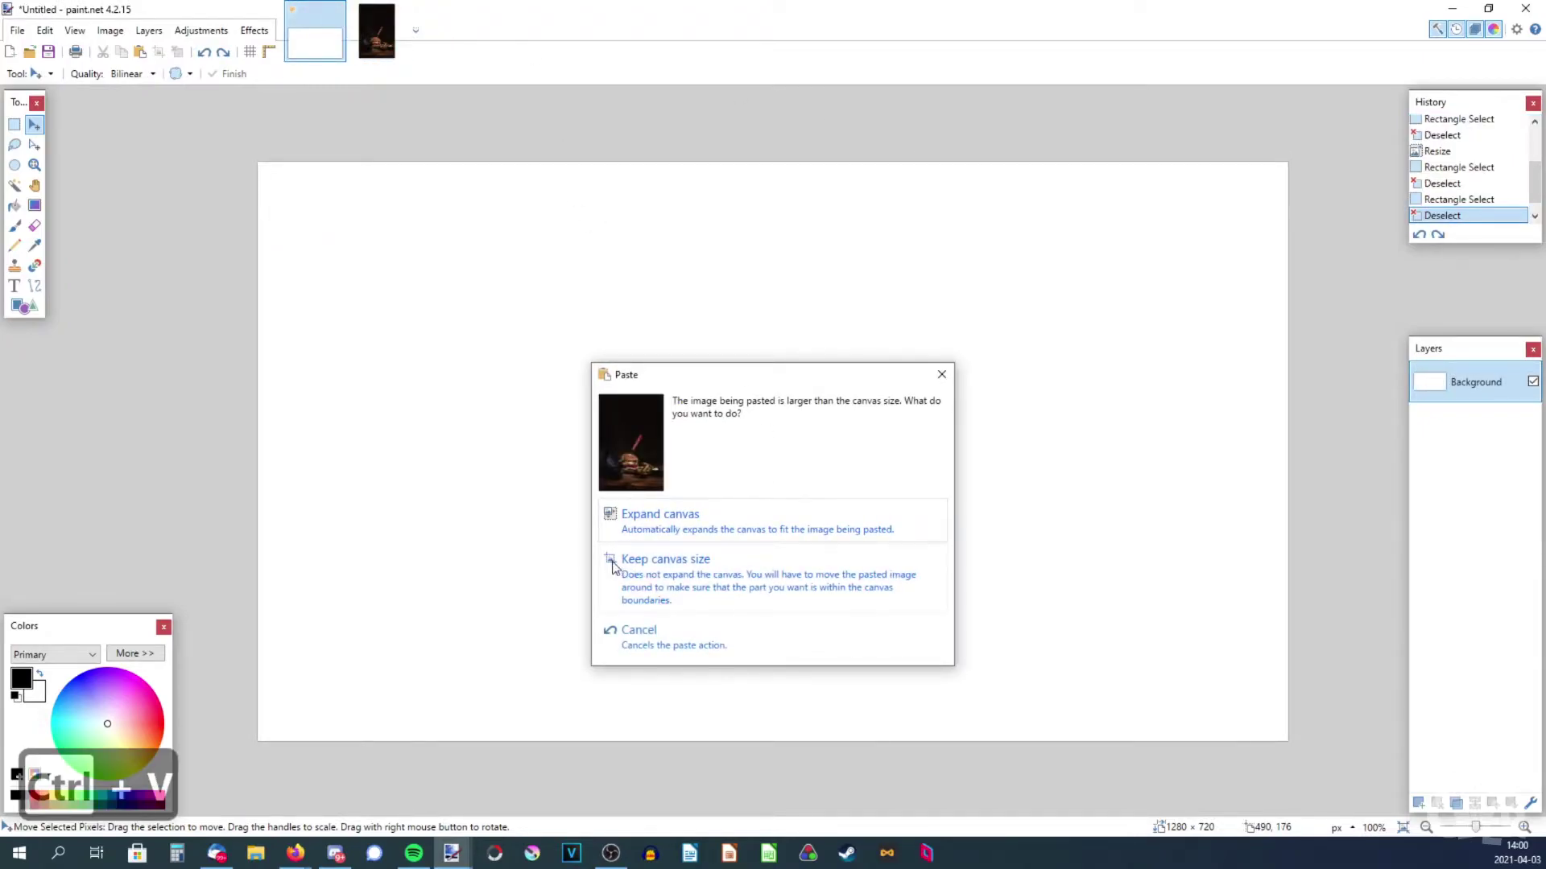
{"action": "left_click", "coordinate": [687, 574]}
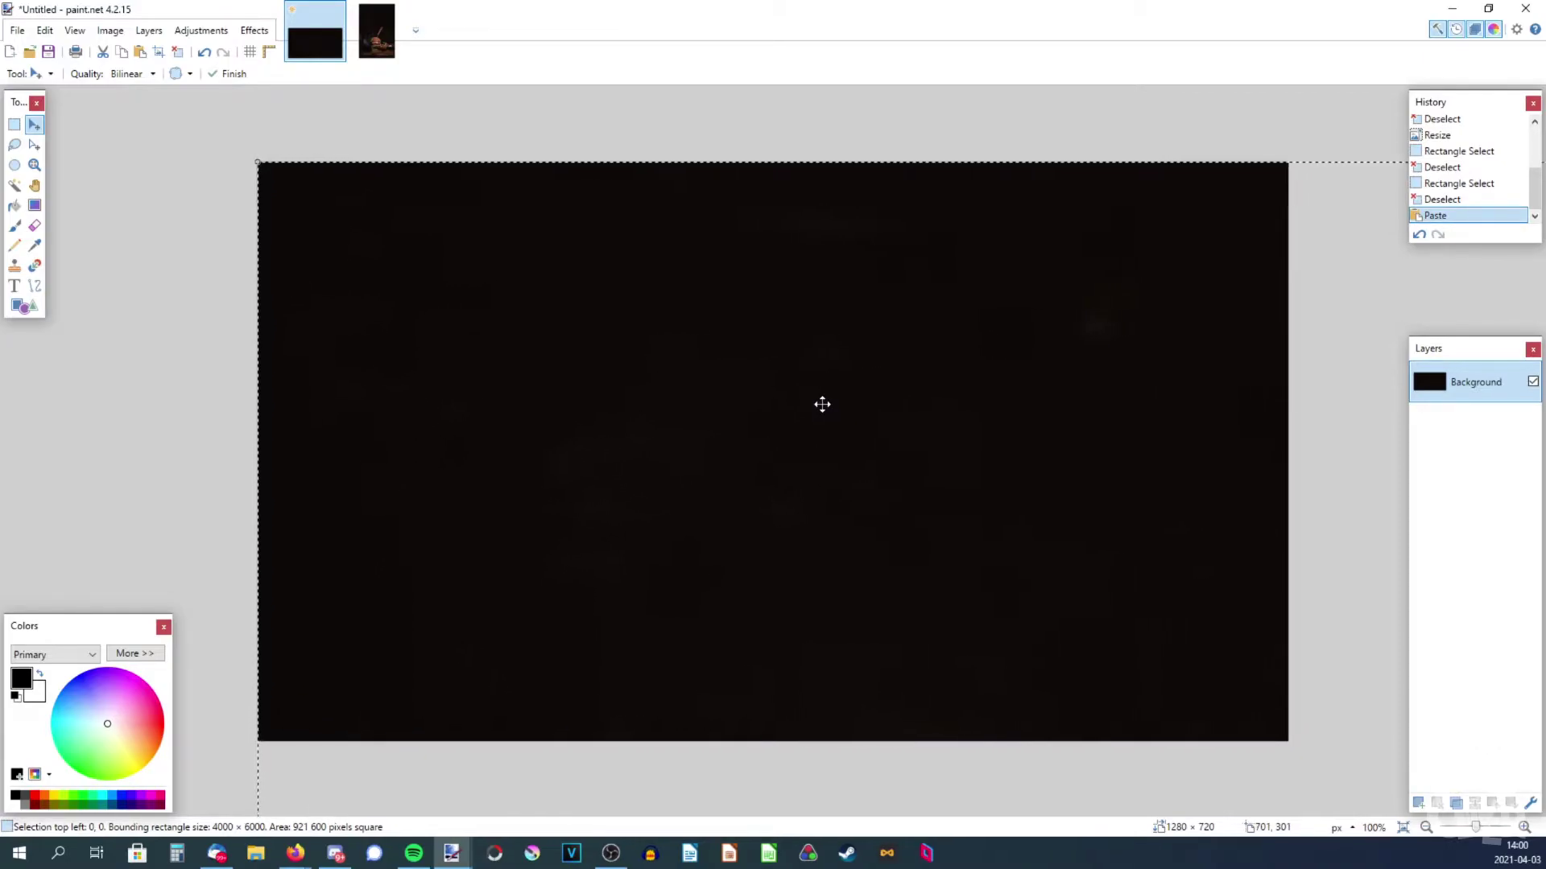
Step: Shrink and narrow the pasted burger photo by its handles, zooming out to 33%
{"action": "scroll", "coordinate": [822, 404], "scroll_direction": "down", "scroll_amount": 8, "text": "ctrl"}
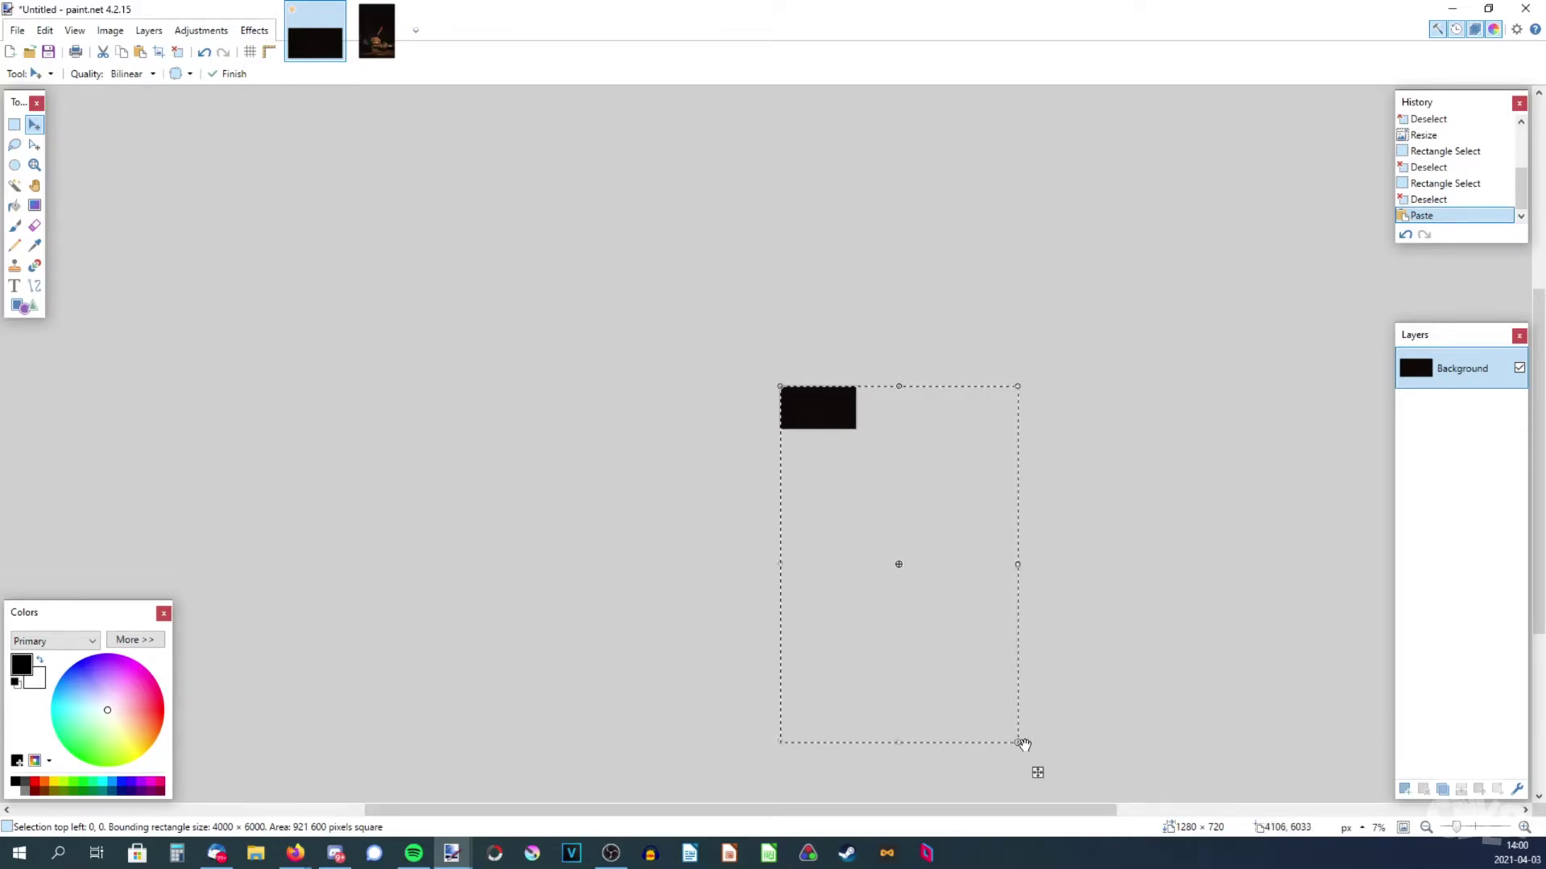
{"action": "left_click_drag", "start_coordinate": [1018, 745], "coordinate": [855, 430]}
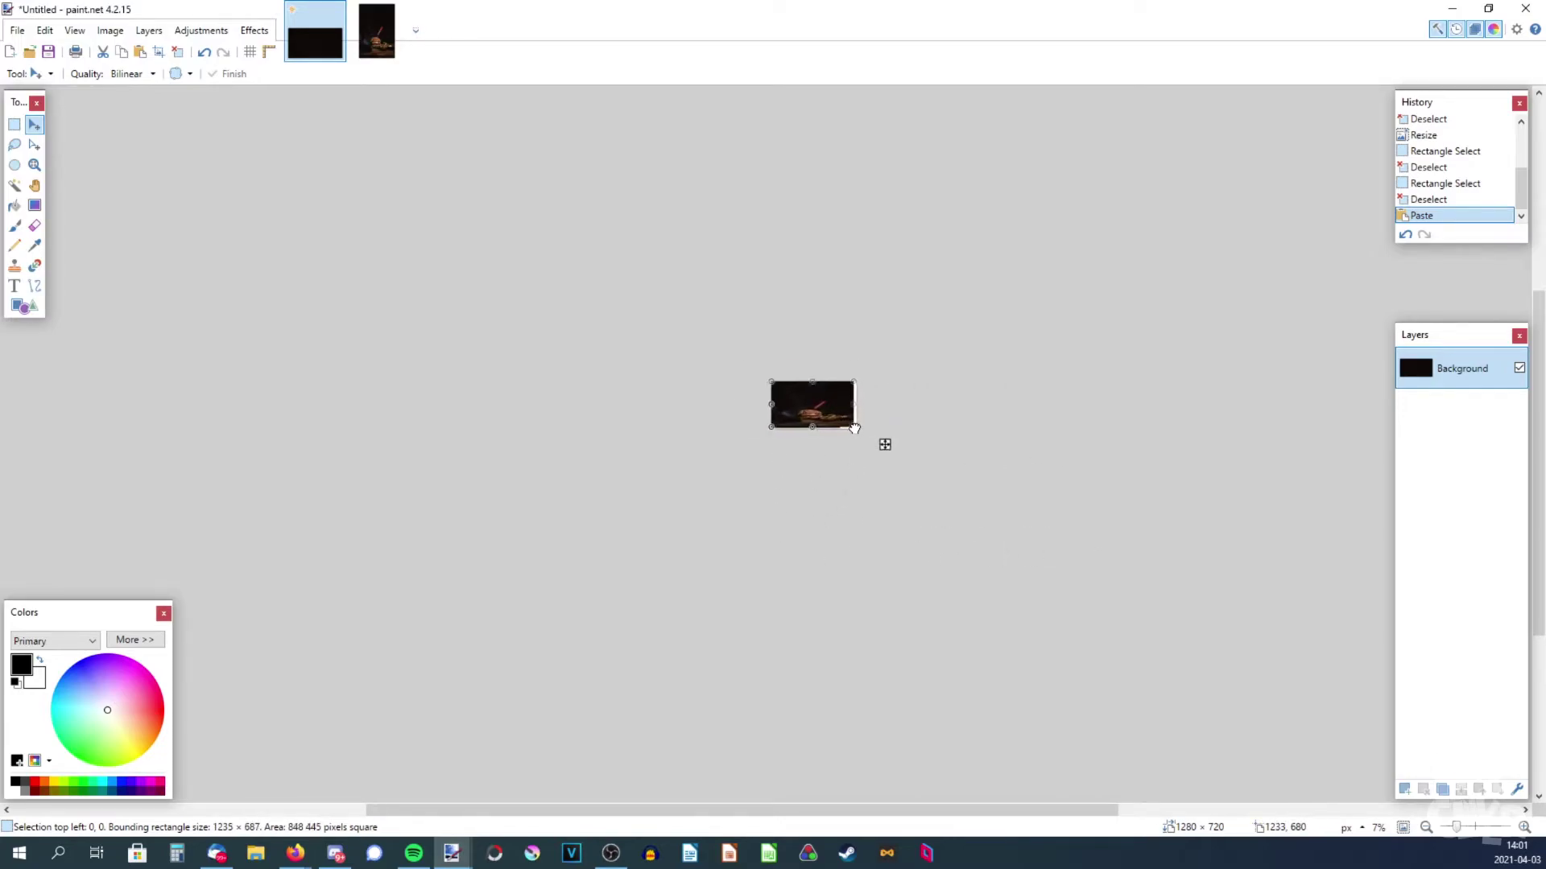
{"action": "scroll", "coordinate": [854, 428], "scroll_direction": "up", "scroll_amount": 5}
{"action": "scroll", "coordinate": [854, 428], "scroll_direction": "down", "scroll_amount": 5}
{"action": "left_click_drag", "start_coordinate": [854, 428], "coordinate": [870, 504]}
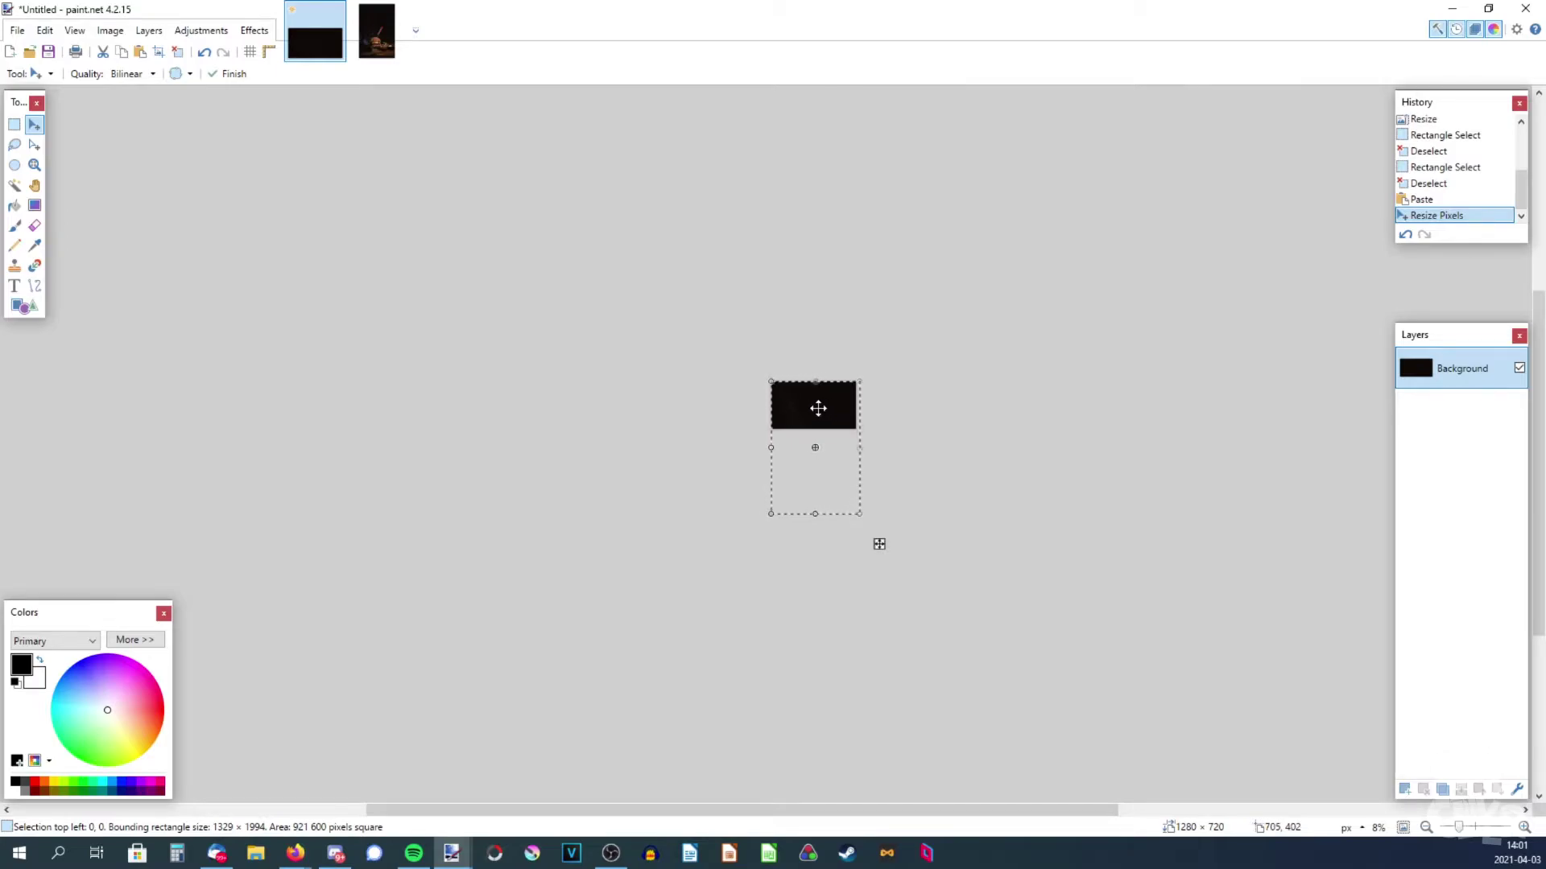
{"action": "scroll", "coordinate": [817, 407], "scroll_direction": "up", "scroll_amount": 6}
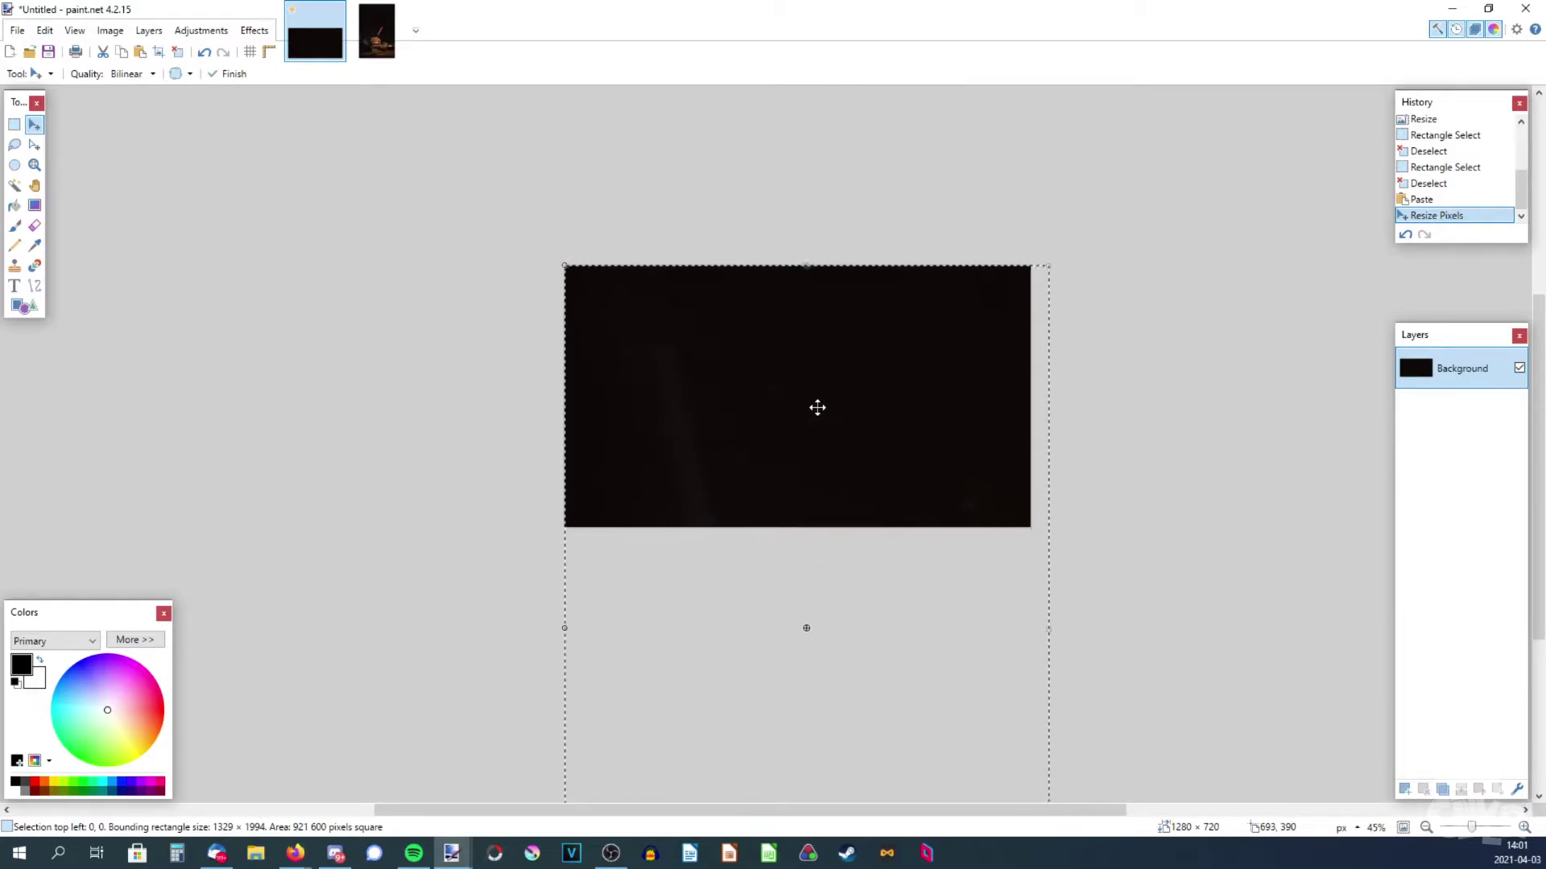
{"action": "left_click_drag", "start_coordinate": [1466, 831], "coordinate": [1470, 832]}
{"action": "scroll", "coordinate": [789, 428], "scroll_direction": "down", "scroll_amount": 1}
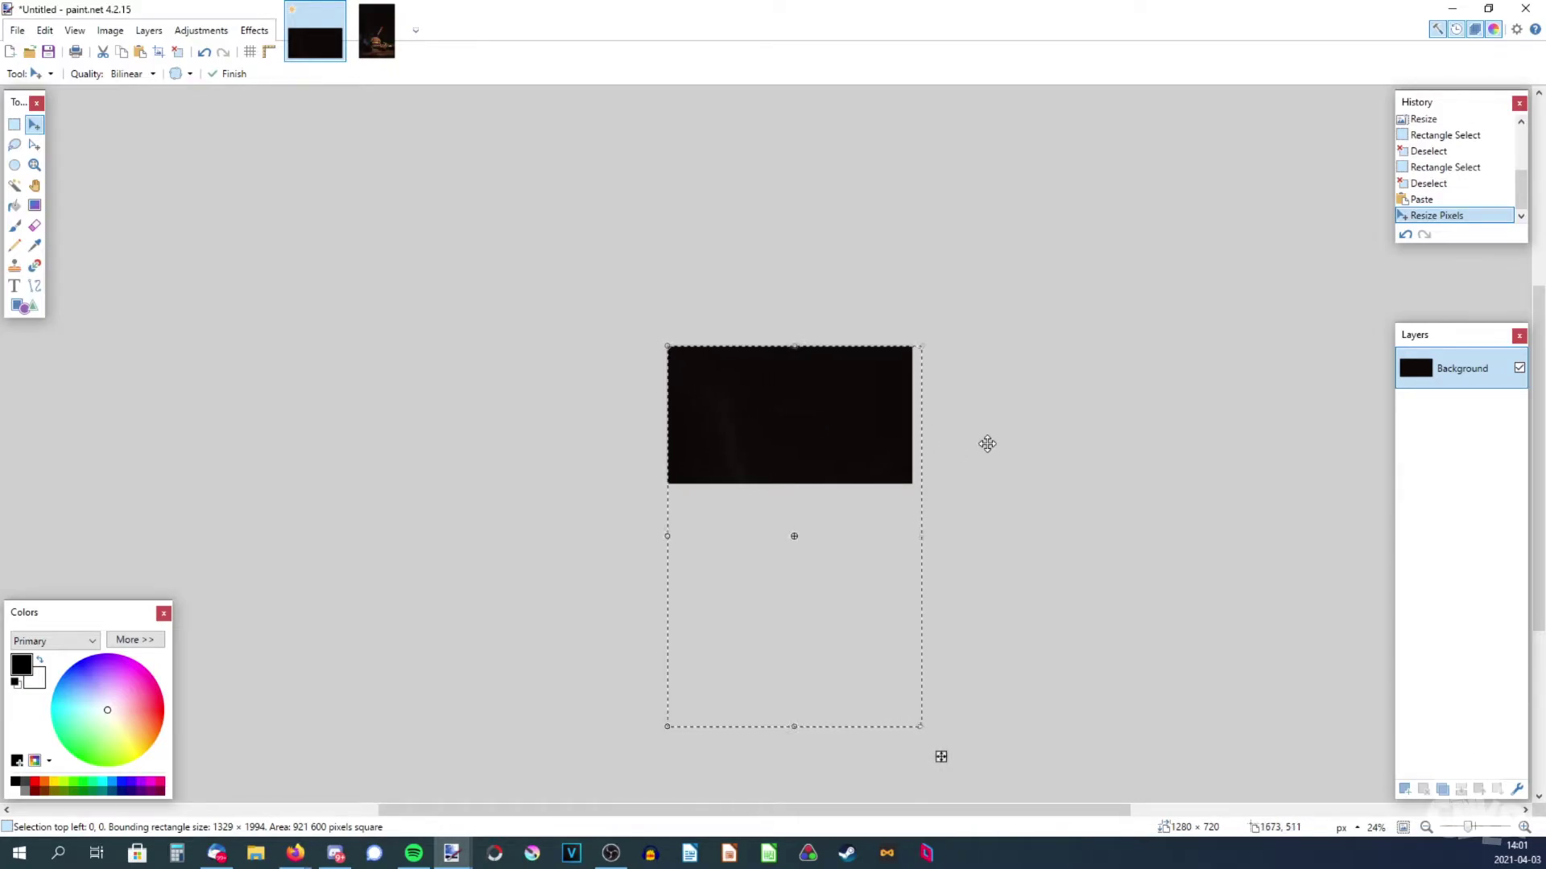
Step: Move the photo up and left so the burger fills the canvas, with a white strip at right
{"action": "left_click_drag", "start_coordinate": [1012, 540], "coordinate": [999, 481]}
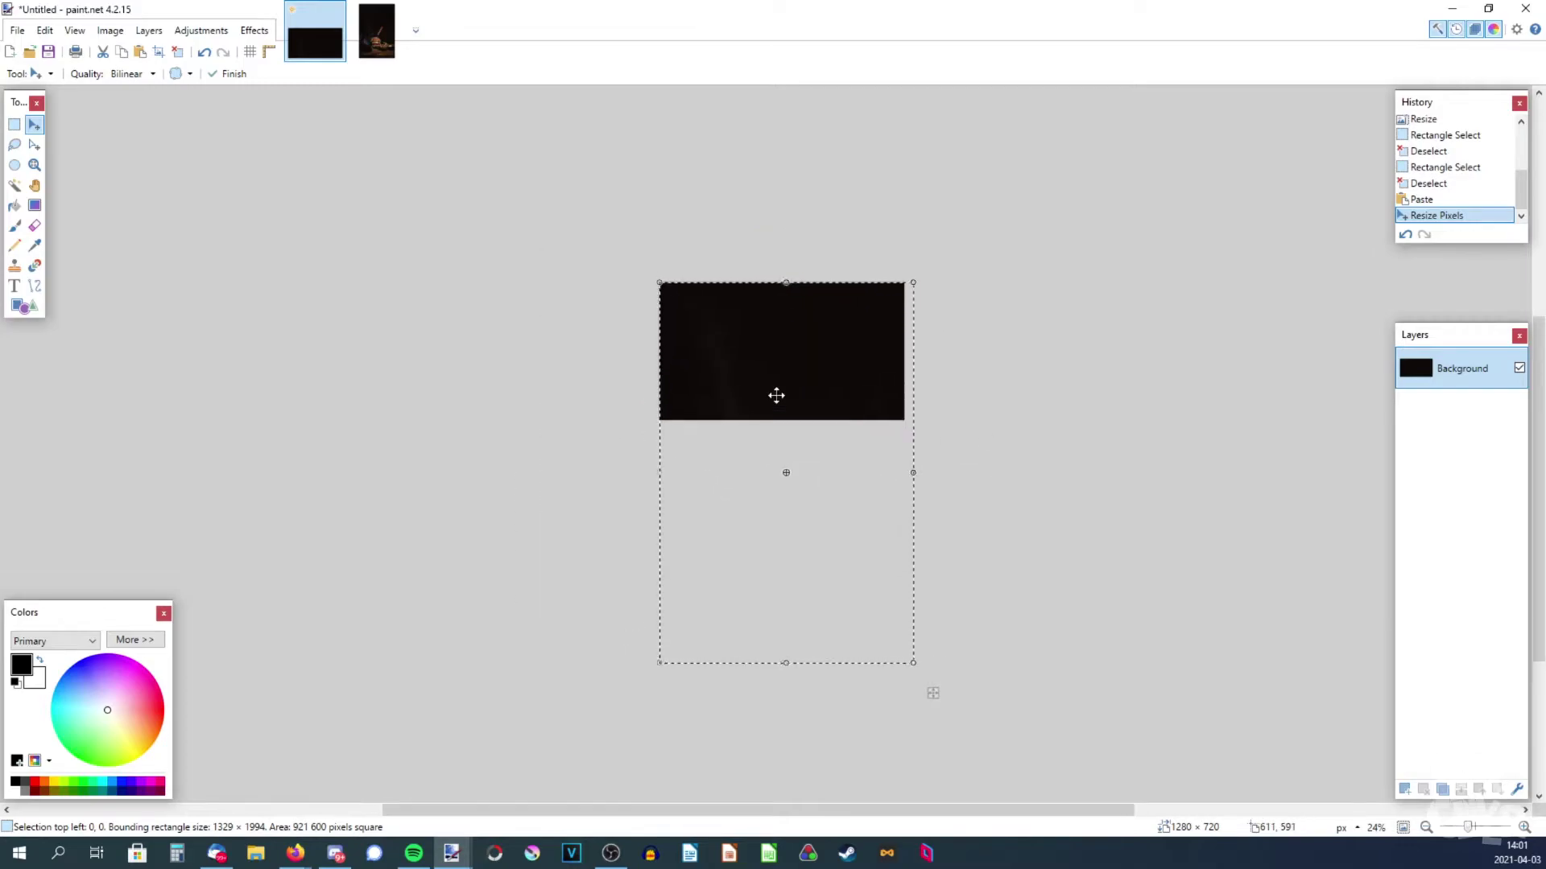
{"action": "left_click_drag", "start_coordinate": [751, 576], "coordinate": [751, 368]}
{"action": "scroll", "coordinate": [751, 368], "scroll_direction": "up", "scroll_amount": 4}
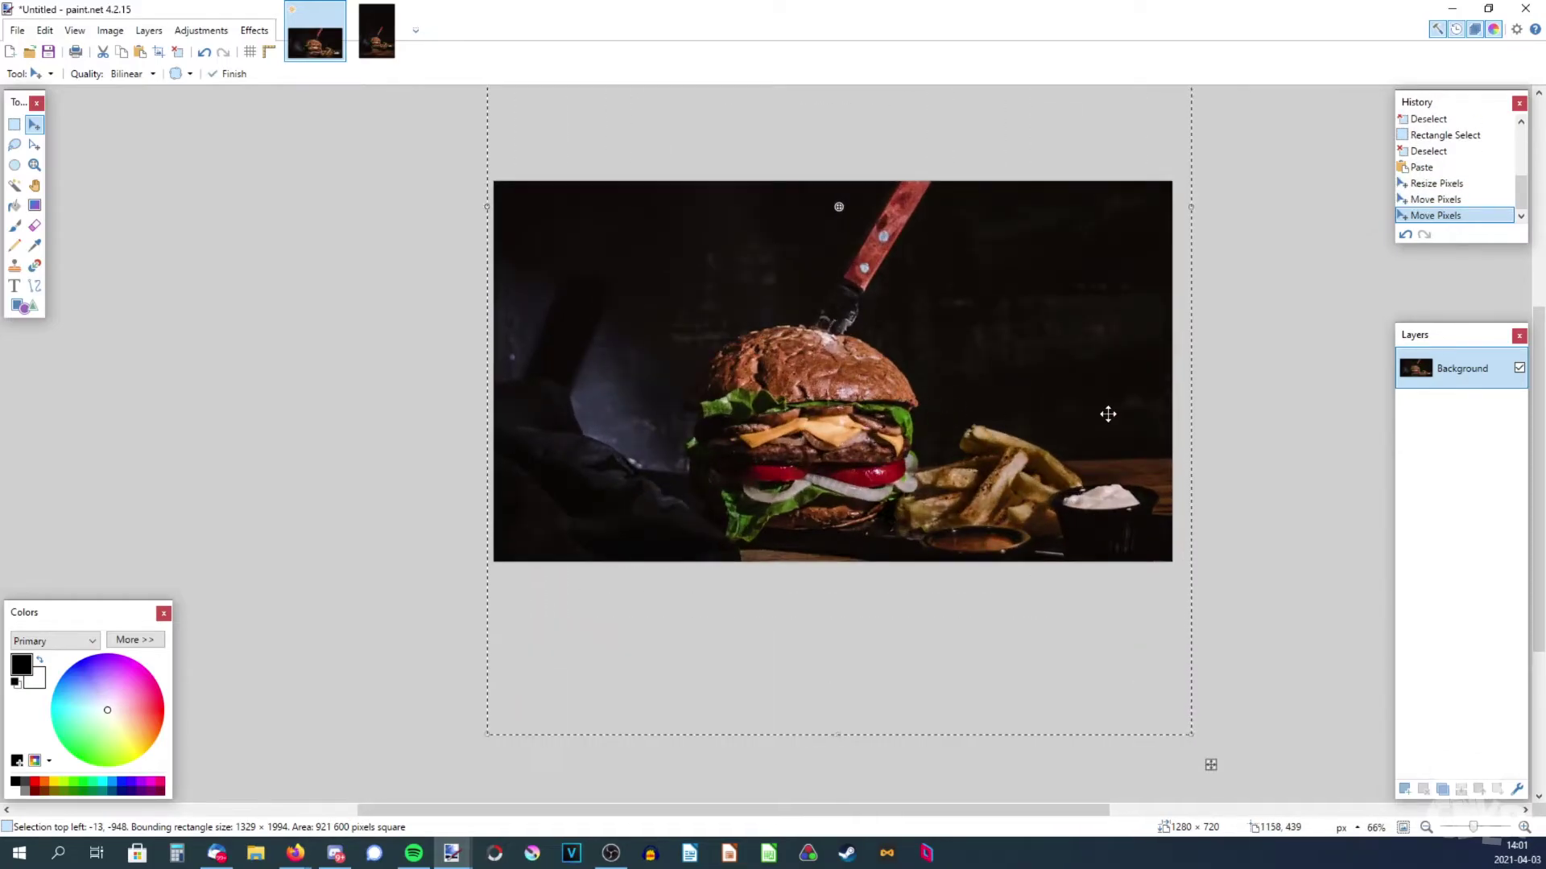
{"action": "scroll", "coordinate": [1108, 413], "scroll_direction": "up", "scroll_amount": 1}
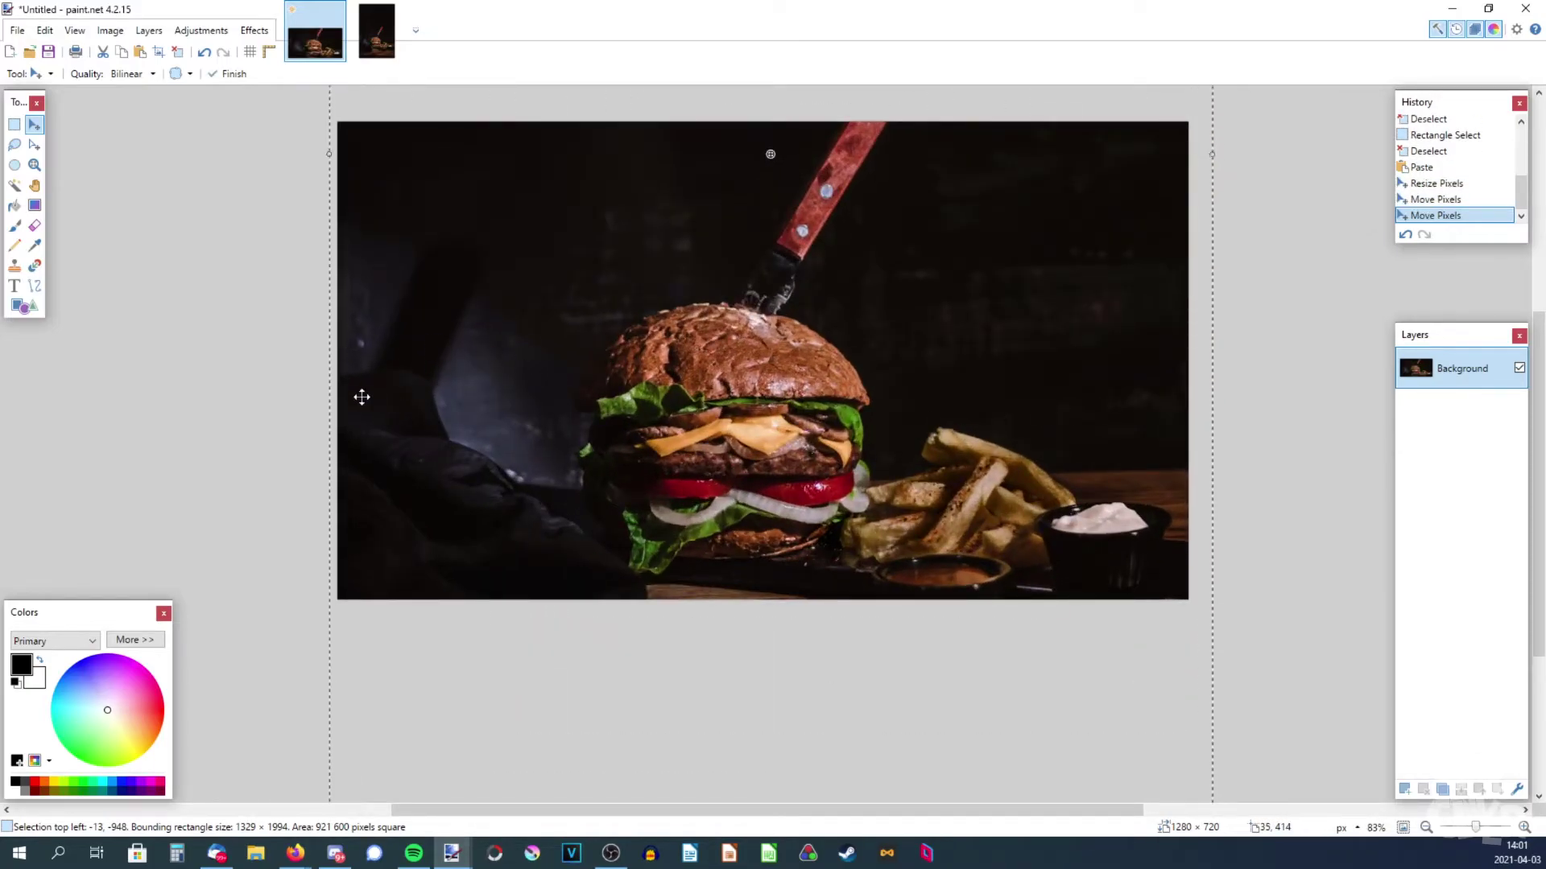
{"action": "left_click_drag", "start_coordinate": [362, 397], "coordinate": [419, 398]}
{"action": "left_click_drag", "start_coordinate": [505, 442], "coordinate": [563, 458]}
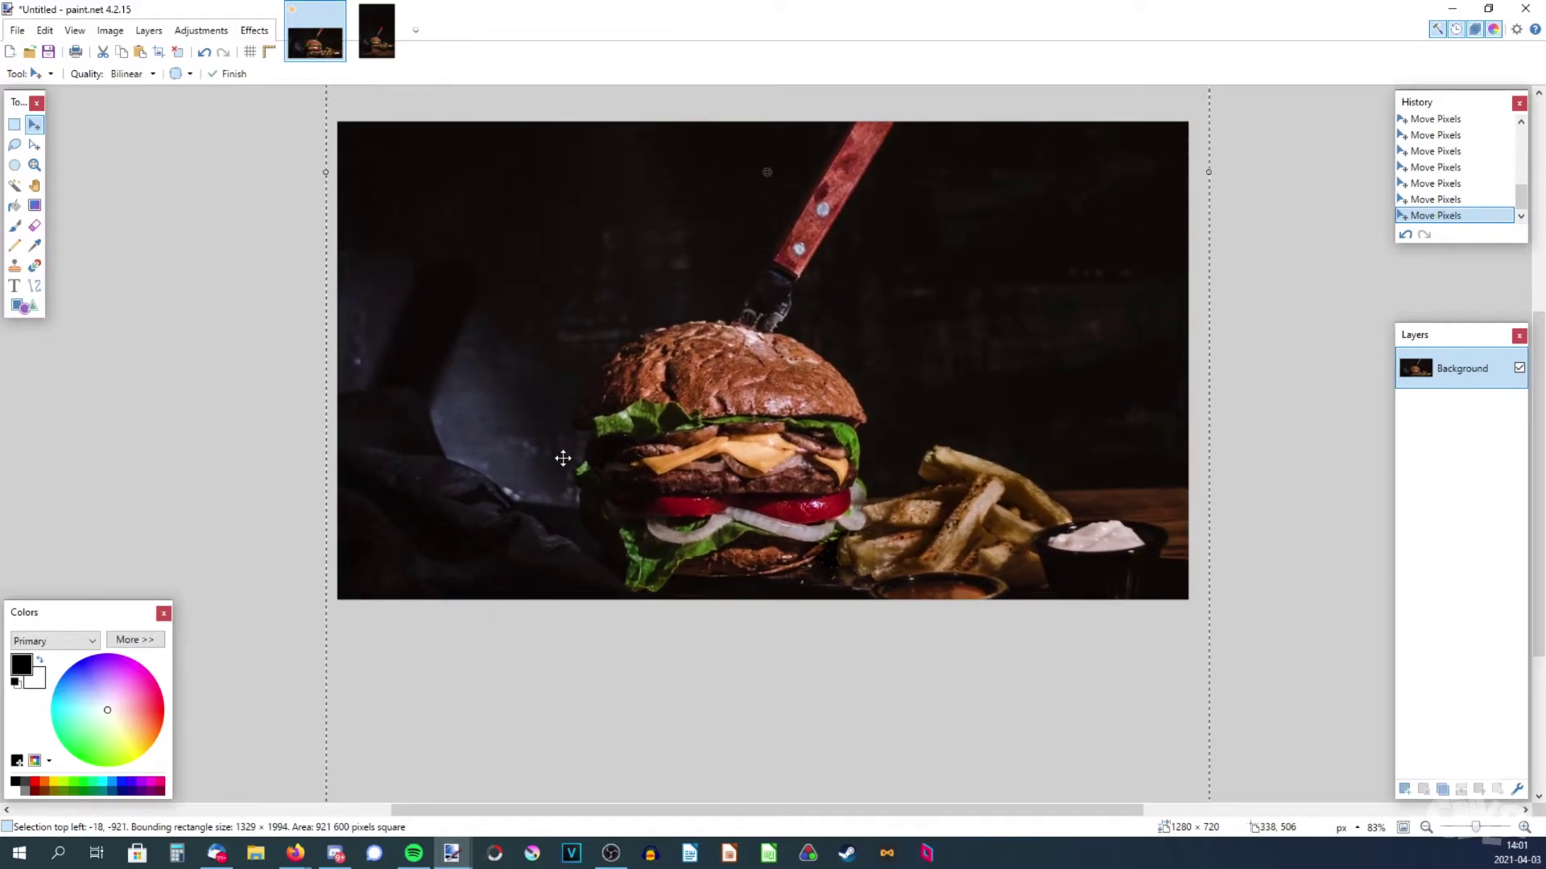
{"action": "scroll", "coordinate": [562, 458], "scroll_direction": "down", "scroll_amount": 2}
{"action": "left_click_drag", "start_coordinate": [699, 724], "coordinate": [697, 702]}
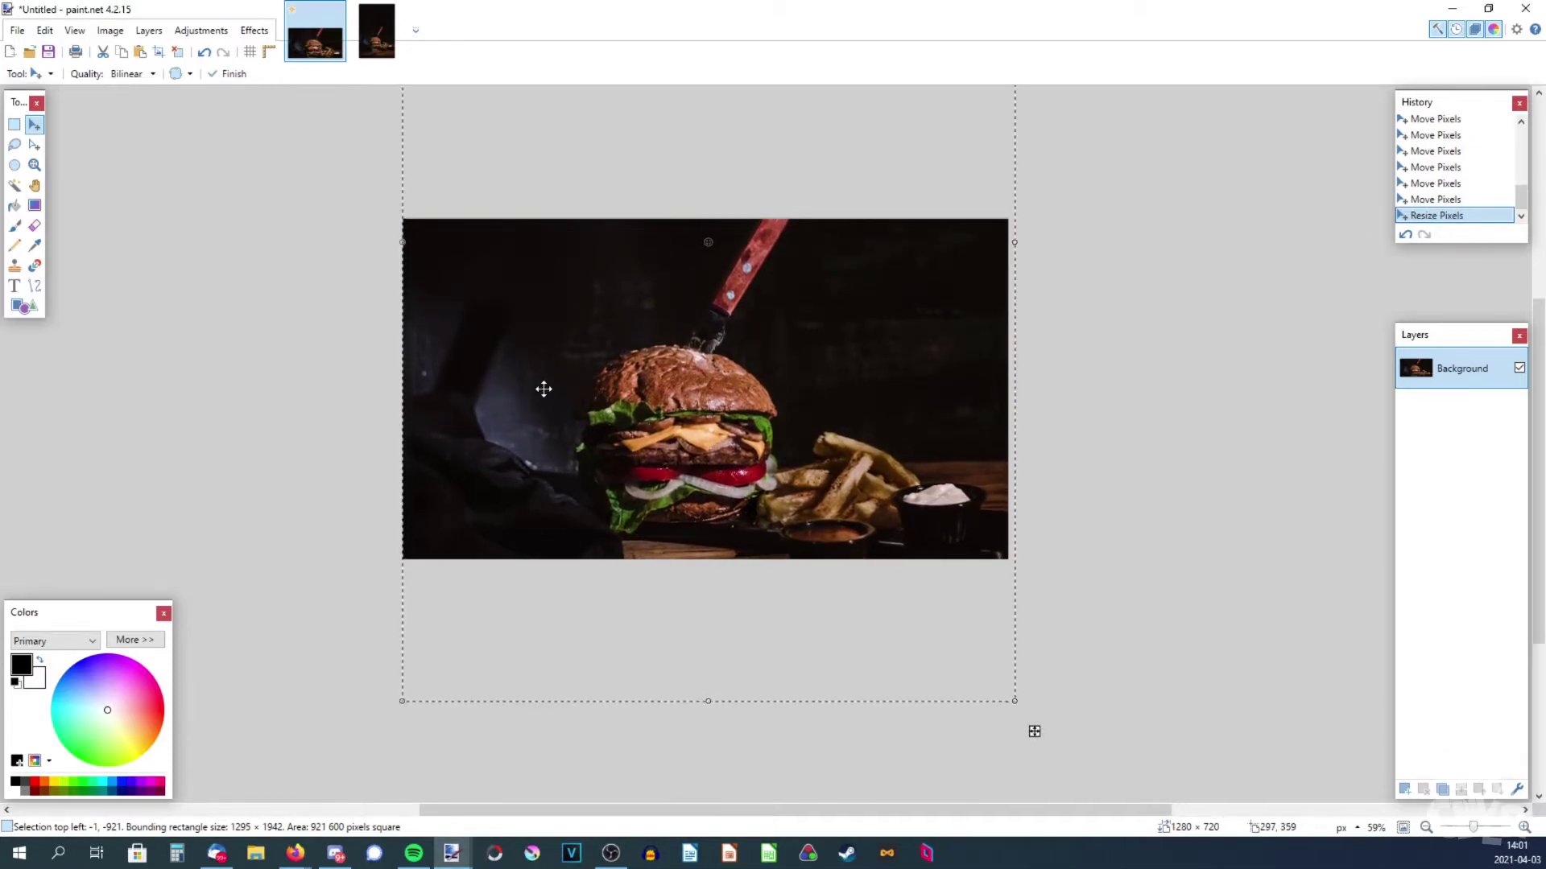
{"action": "scroll", "coordinate": [544, 389], "scroll_direction": "up", "scroll_amount": 1}
{"action": "left_click_drag", "start_coordinate": [557, 483], "coordinate": [403, 488]}
Step: Rectangle-select a thin tall strip along the photo's right edge
{"action": "left_click", "coordinate": [14, 124]}
{"action": "left_click", "coordinate": [1019, 463]}
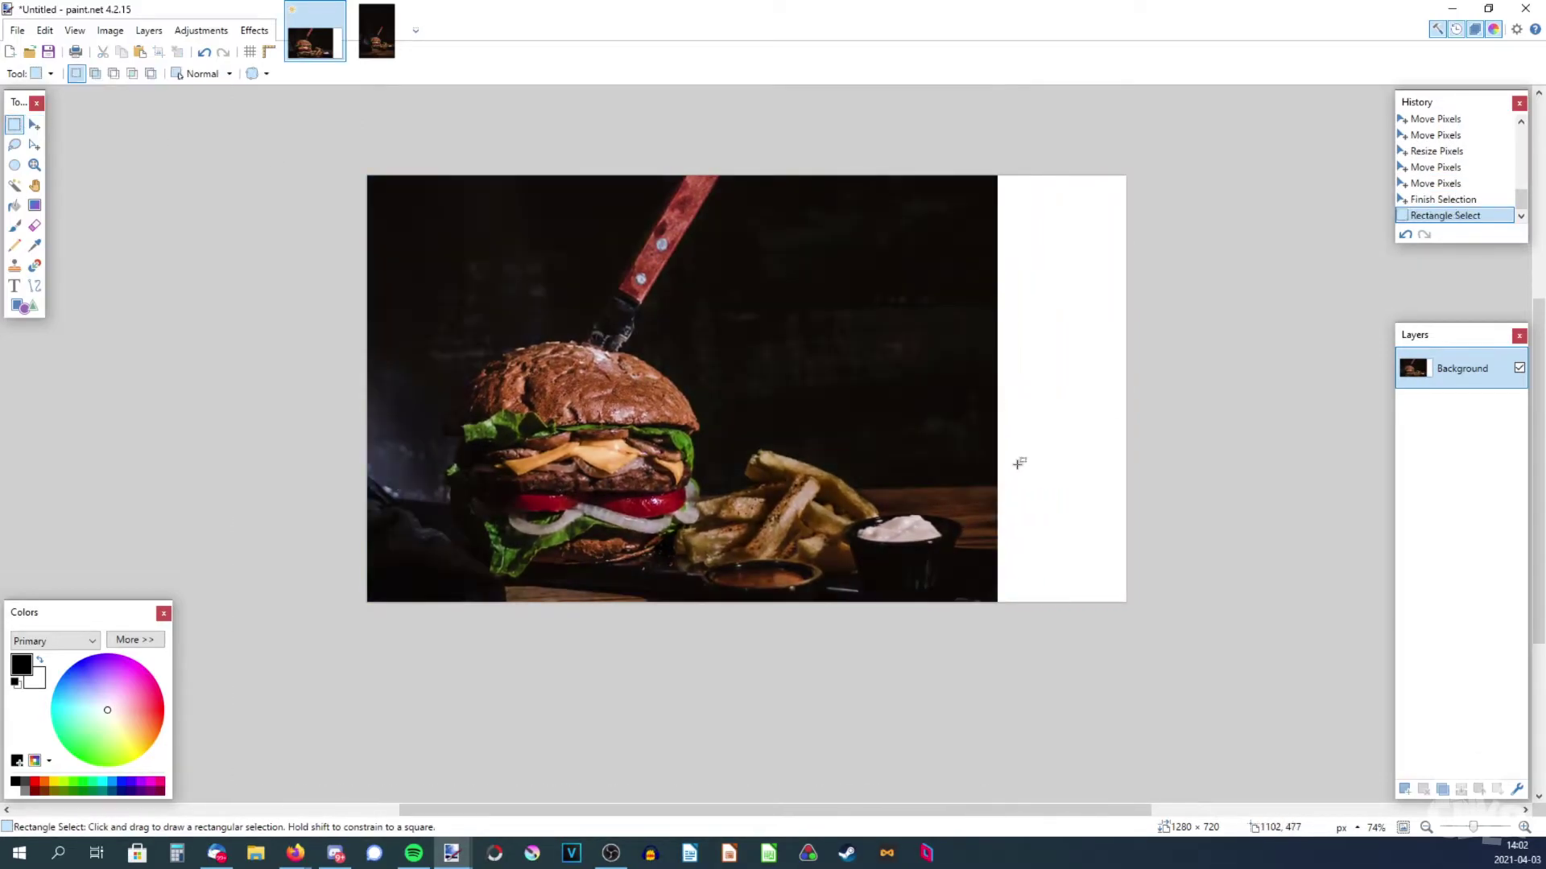
{"action": "left_click", "coordinate": [14, 145]}
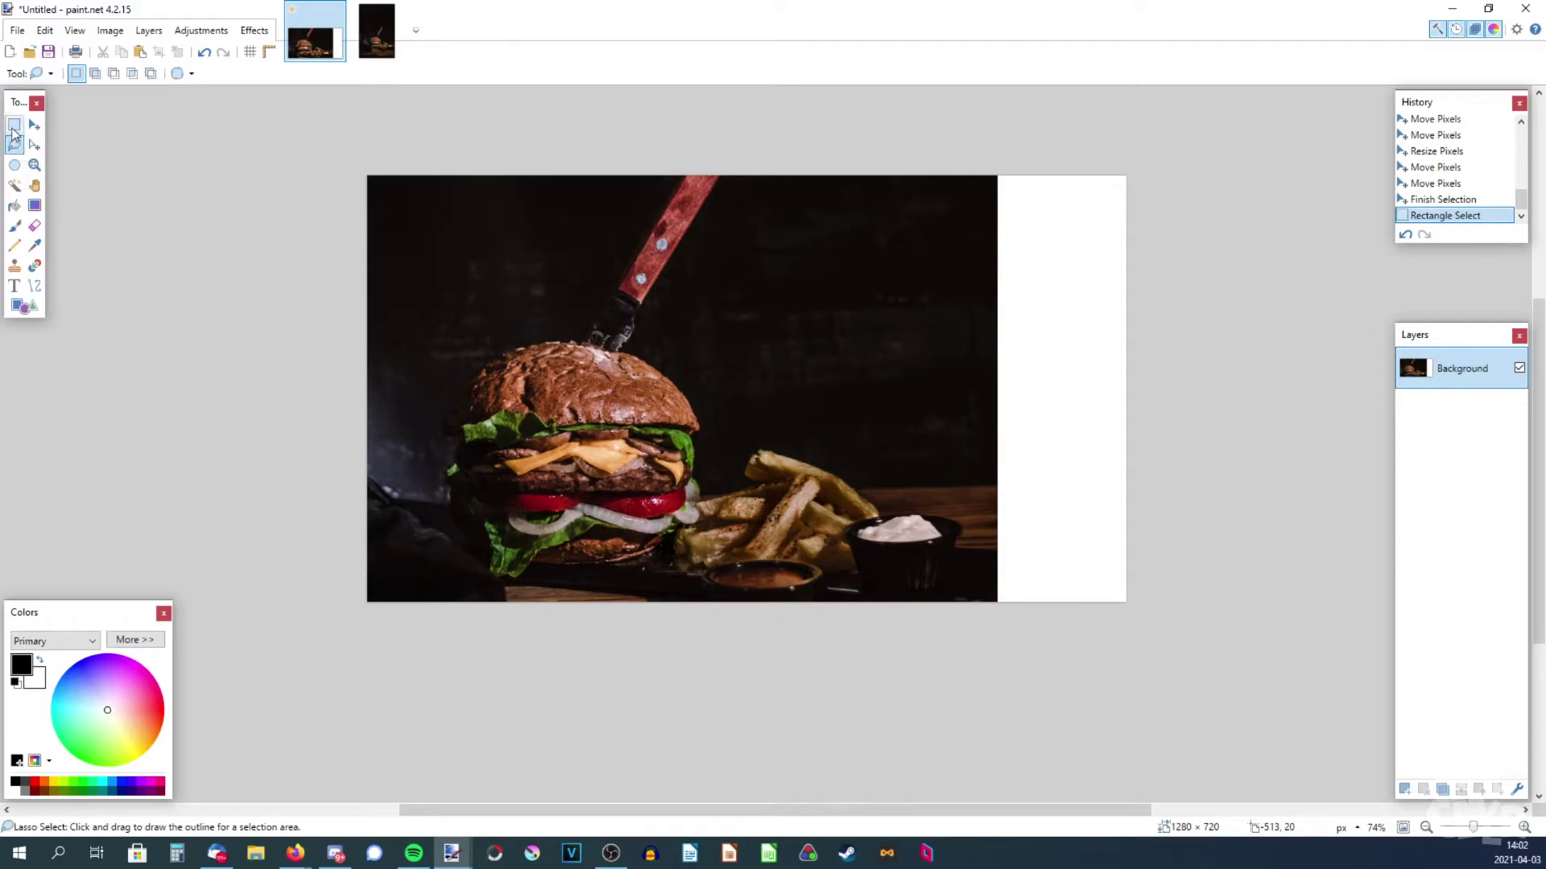
{"action": "left_click", "coordinate": [13, 127]}
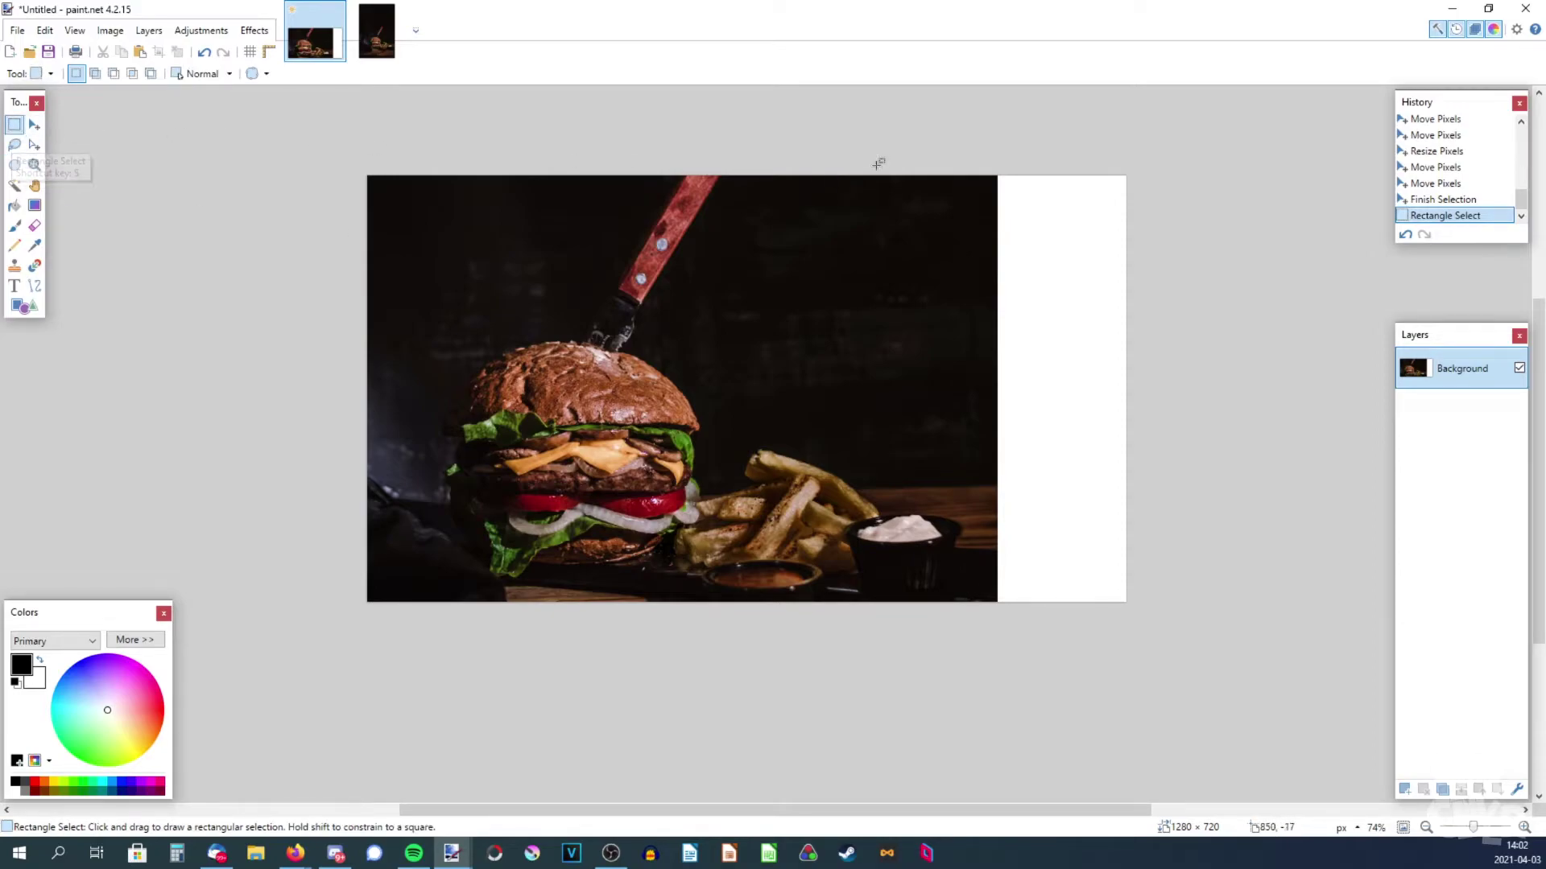
{"action": "left_click_drag", "start_coordinate": [957, 171], "coordinate": [1006, 604]}
{"action": "left_click_drag", "start_coordinate": [997, 146], "coordinate": [989, 188]}
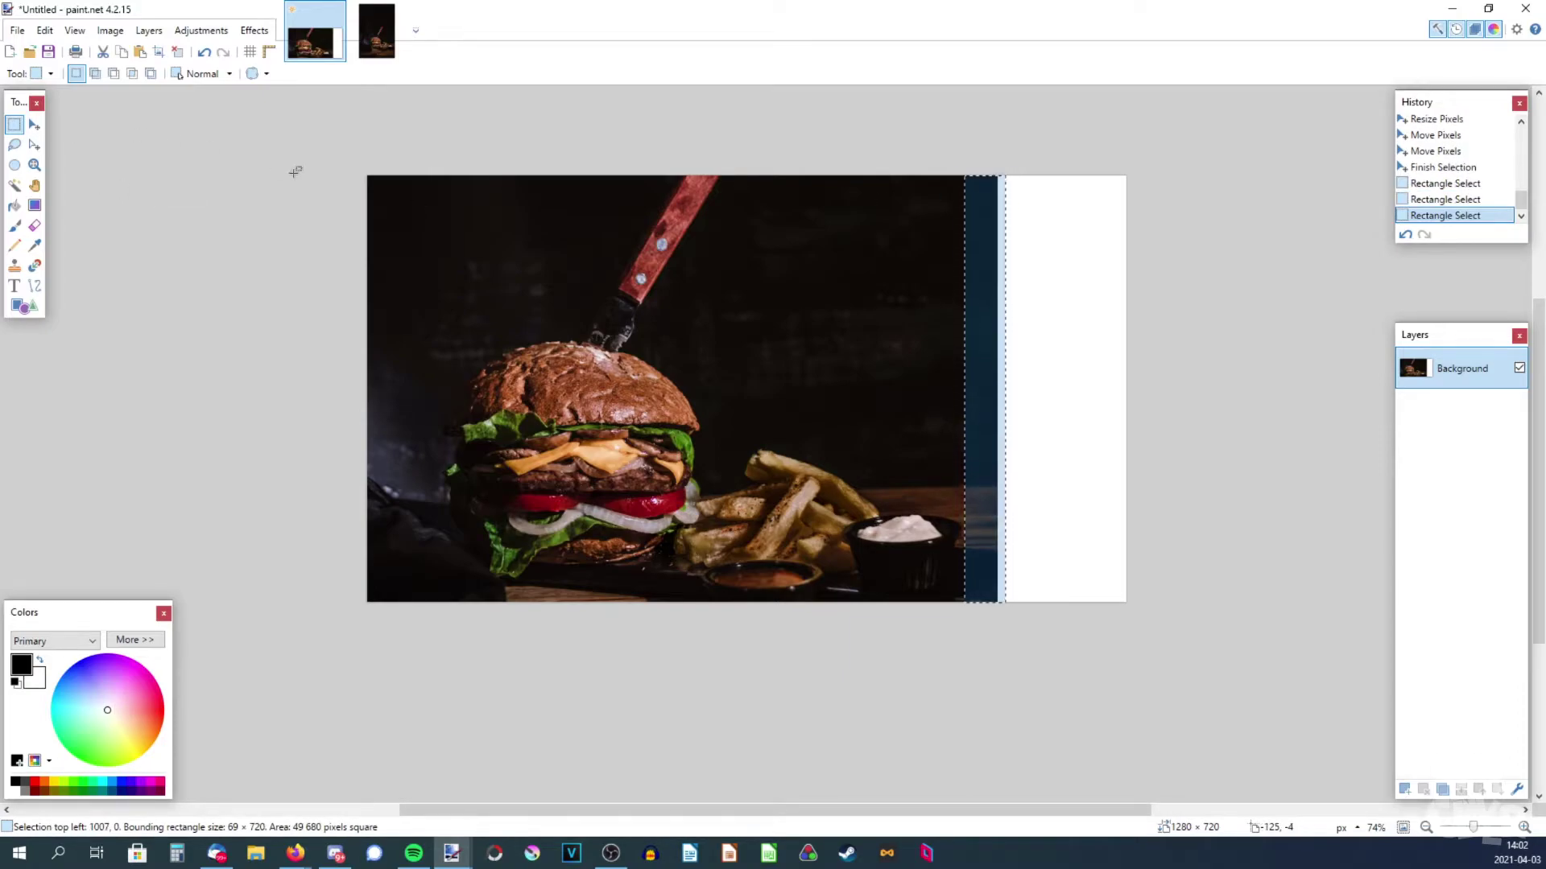
Step: Stretch the selected strip rightward over the white gap to the canvas edge, then deselect
{"action": "left_click", "coordinate": [34, 128]}
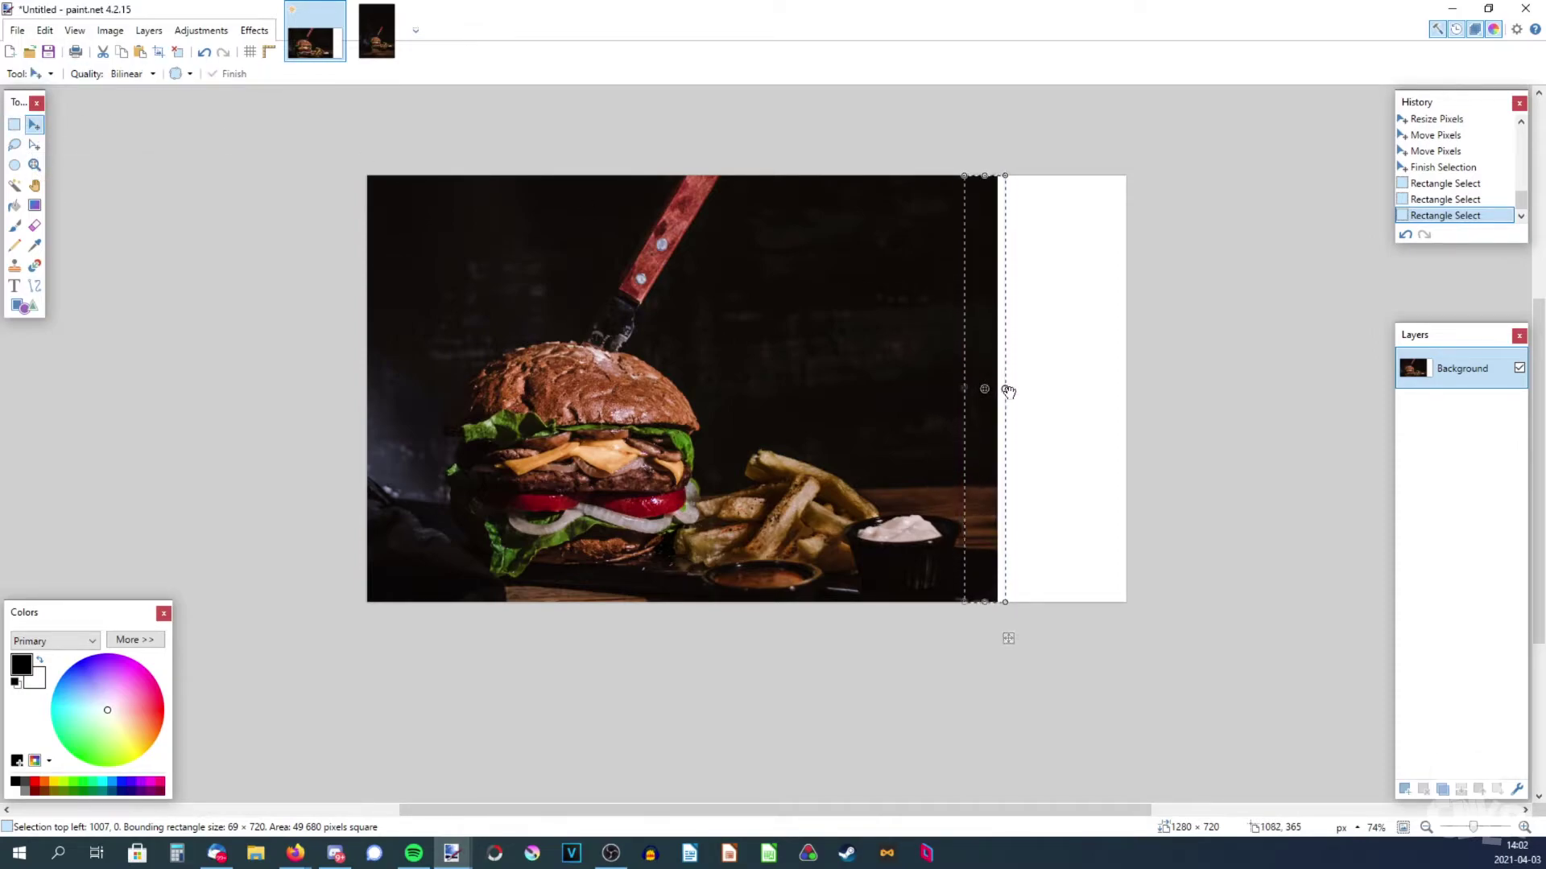
{"action": "left_click_drag", "start_coordinate": [1007, 391], "coordinate": [1169, 392]}
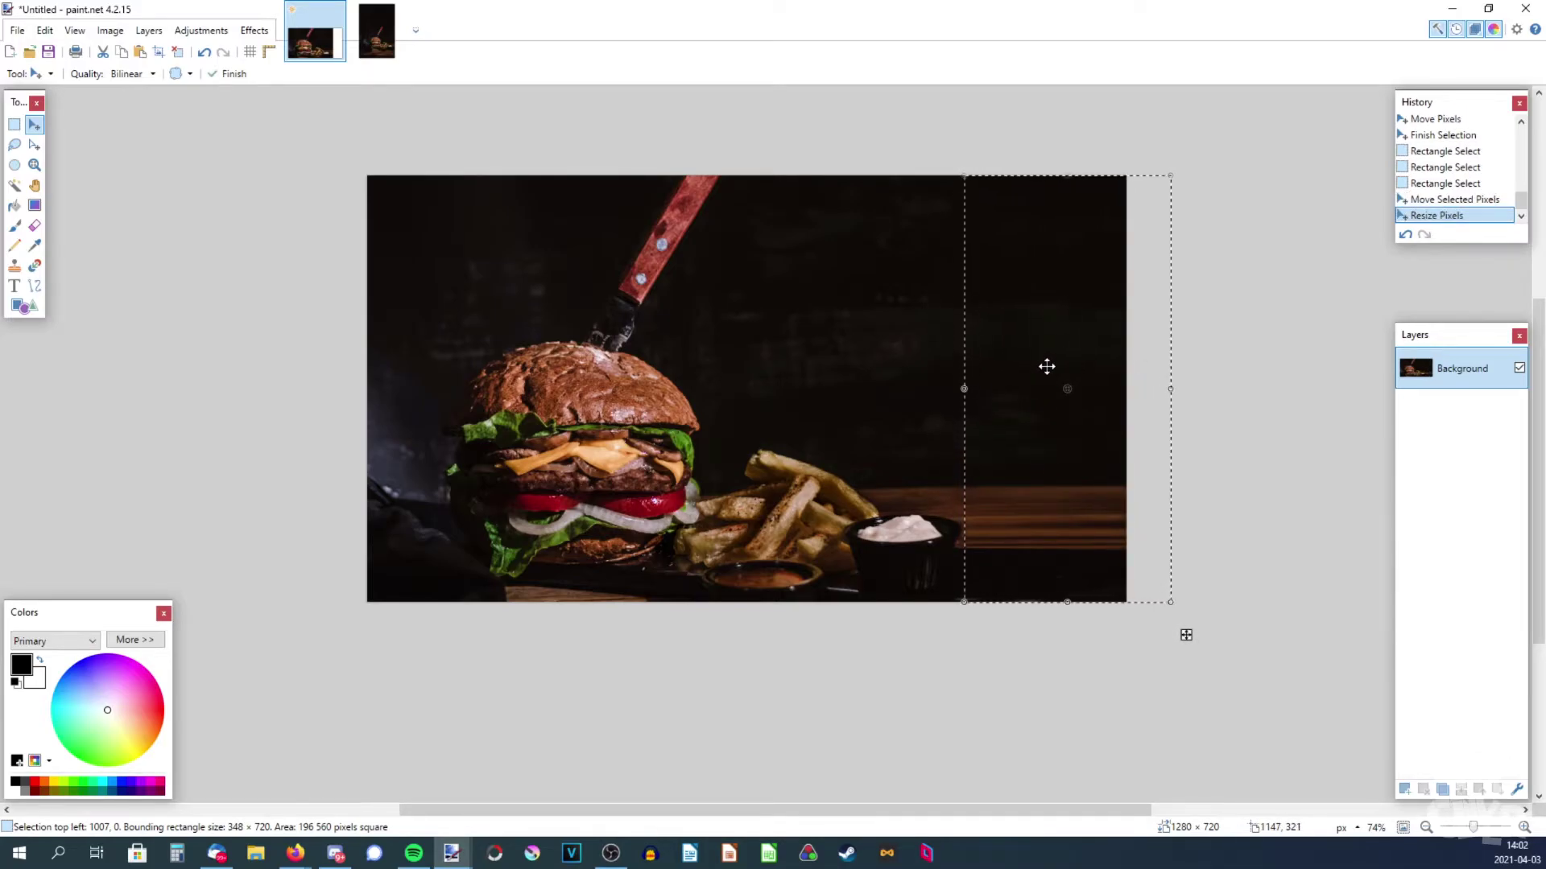
{"action": "scroll", "coordinate": [1046, 367], "scroll_direction": "up", "scroll_amount": 2}
{"action": "scroll", "coordinate": [1063, 560], "scroll_direction": "down", "scroll_amount": 1}
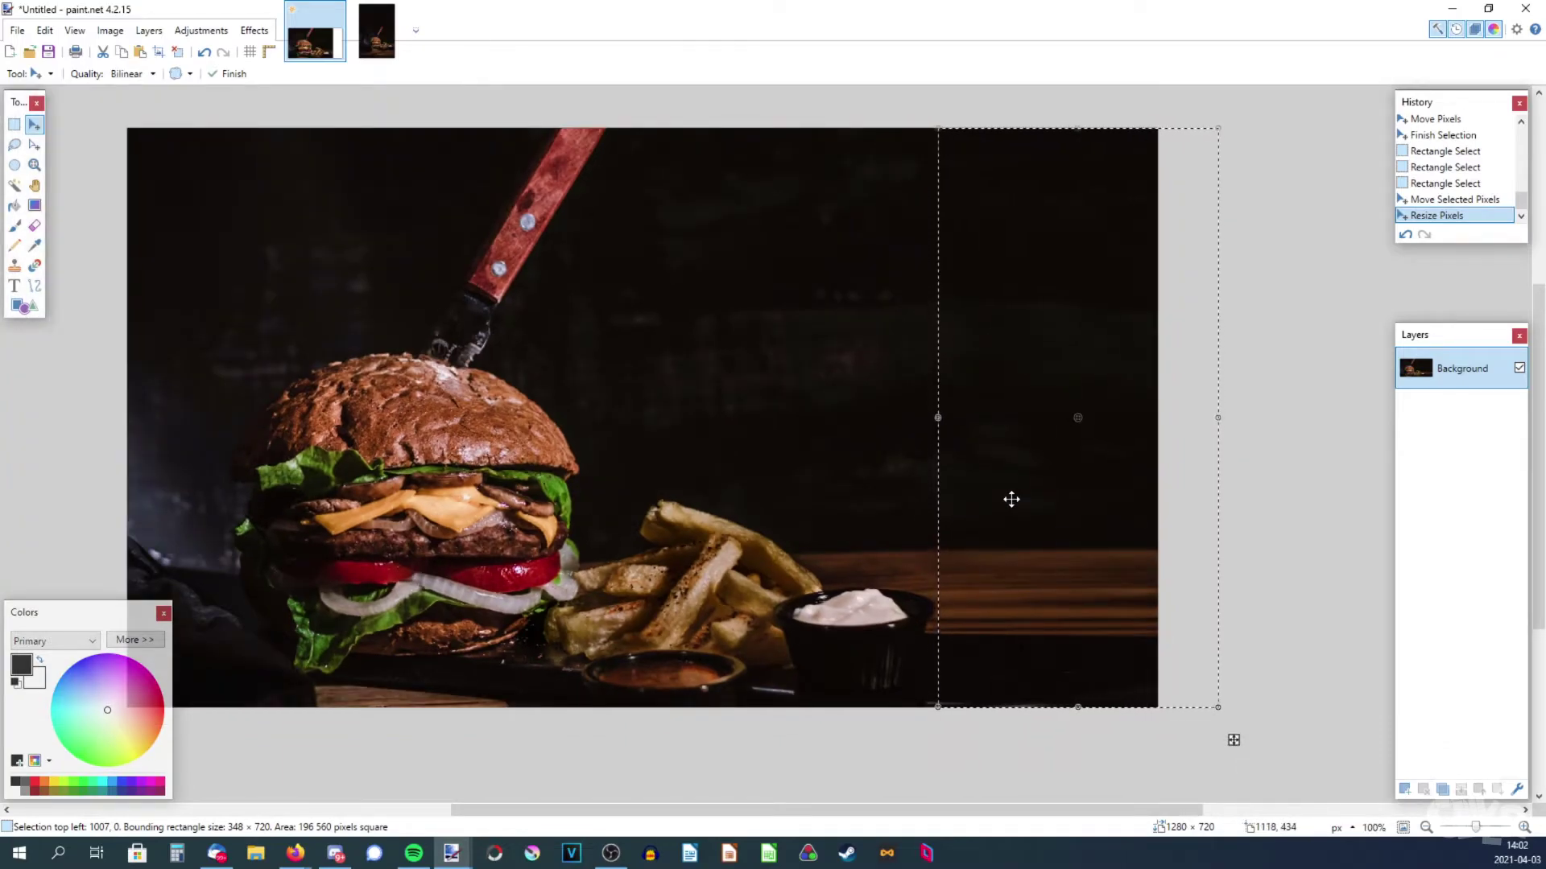
{"action": "scroll", "coordinate": [1019, 456], "scroll_direction": "down", "scroll_amount": 1}
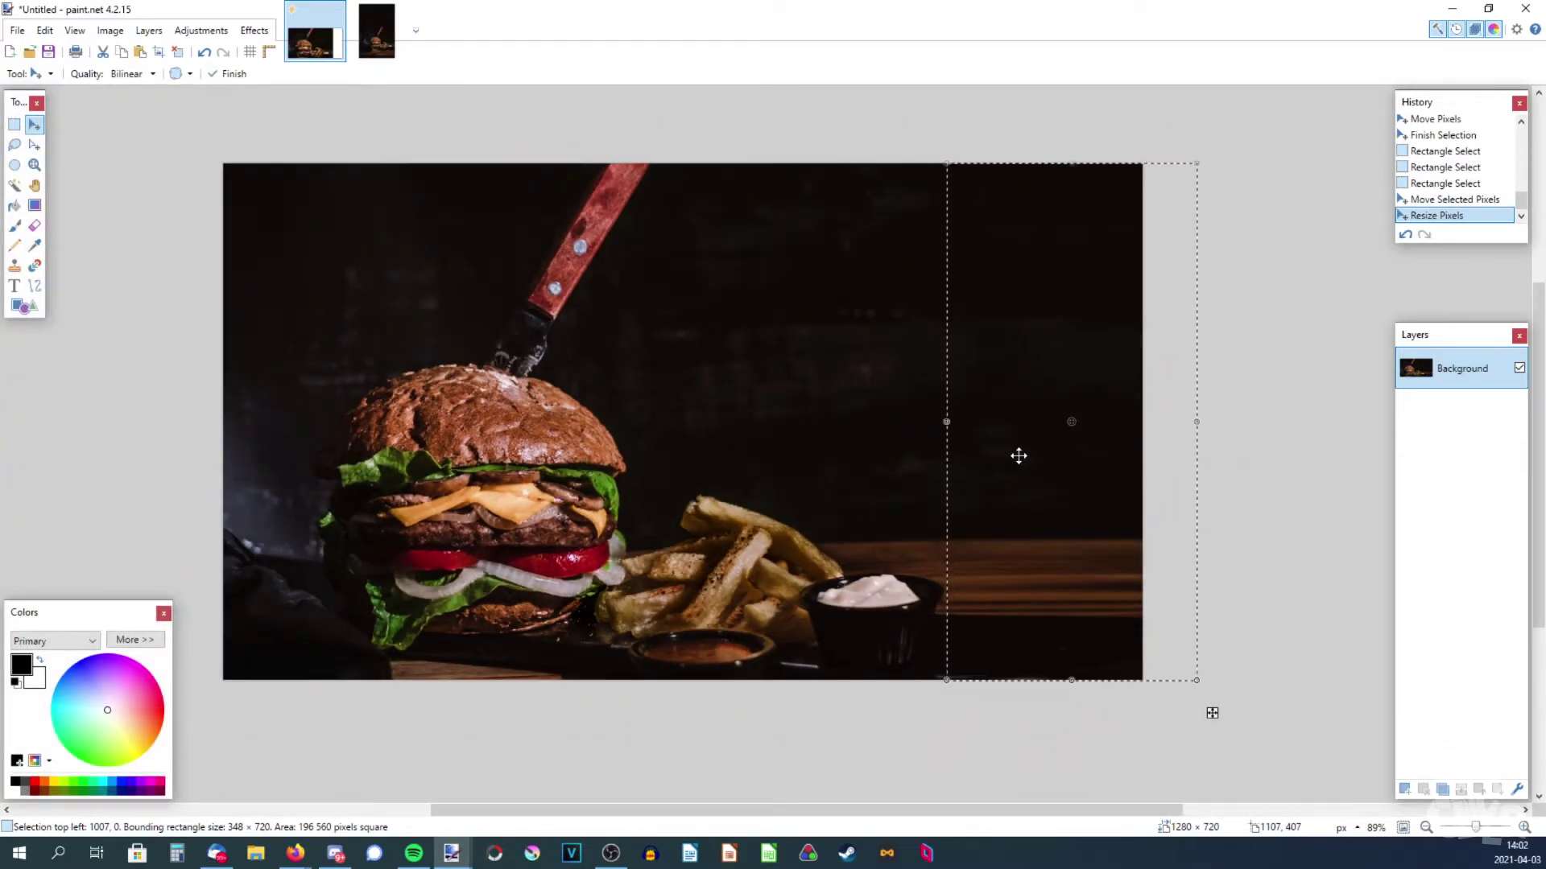
{"action": "left_click", "coordinate": [178, 53]}
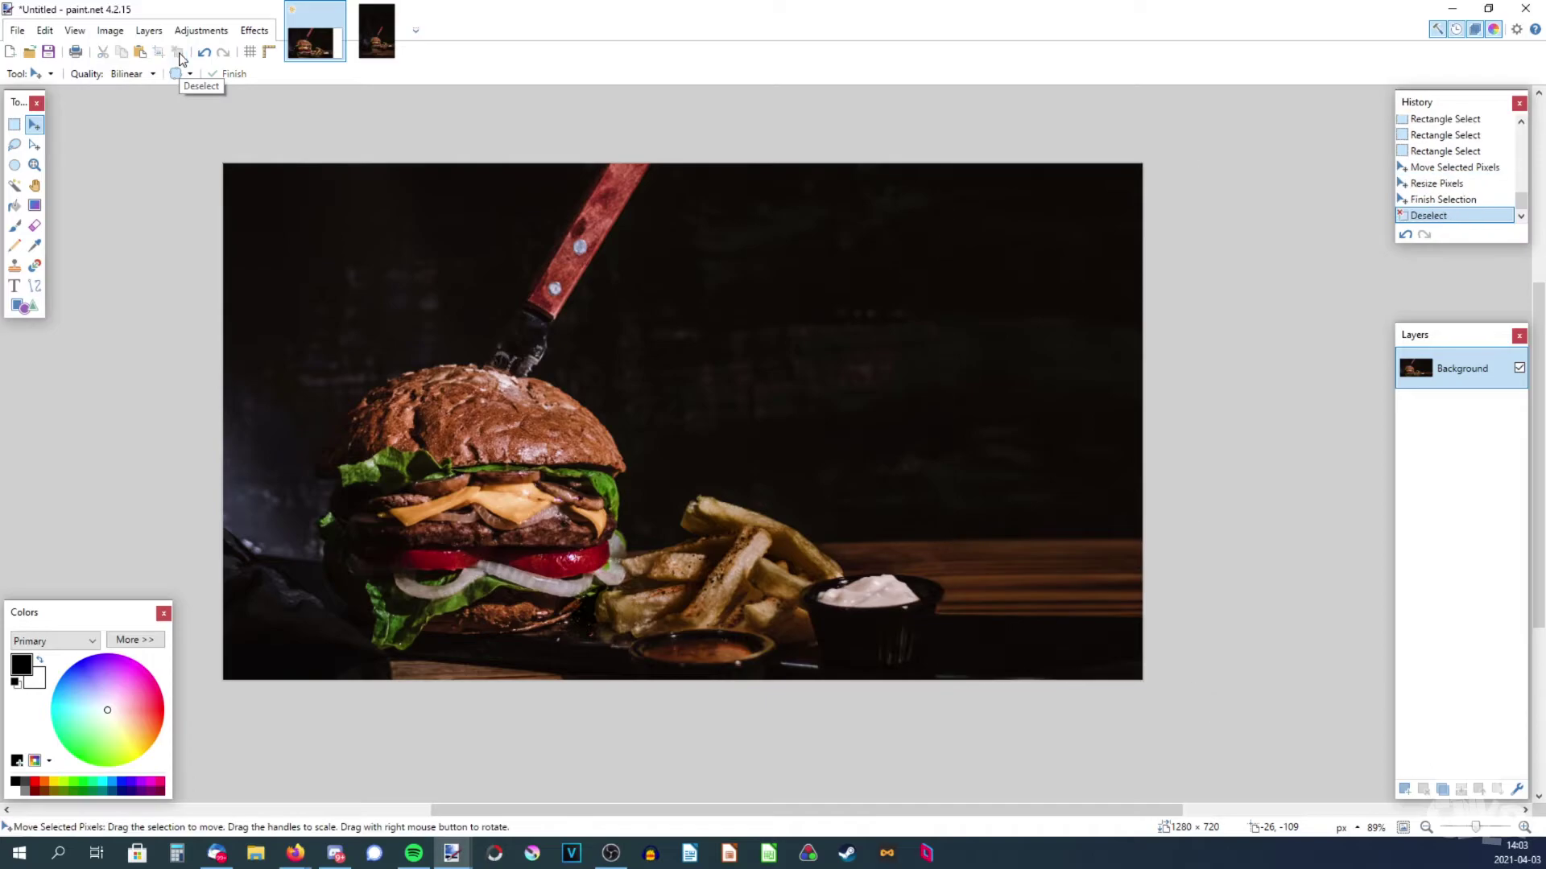
Step: Set the Clone Stamp brush width to 150 and pick a clone source on the dark background
{"action": "left_click", "coordinate": [16, 265]}
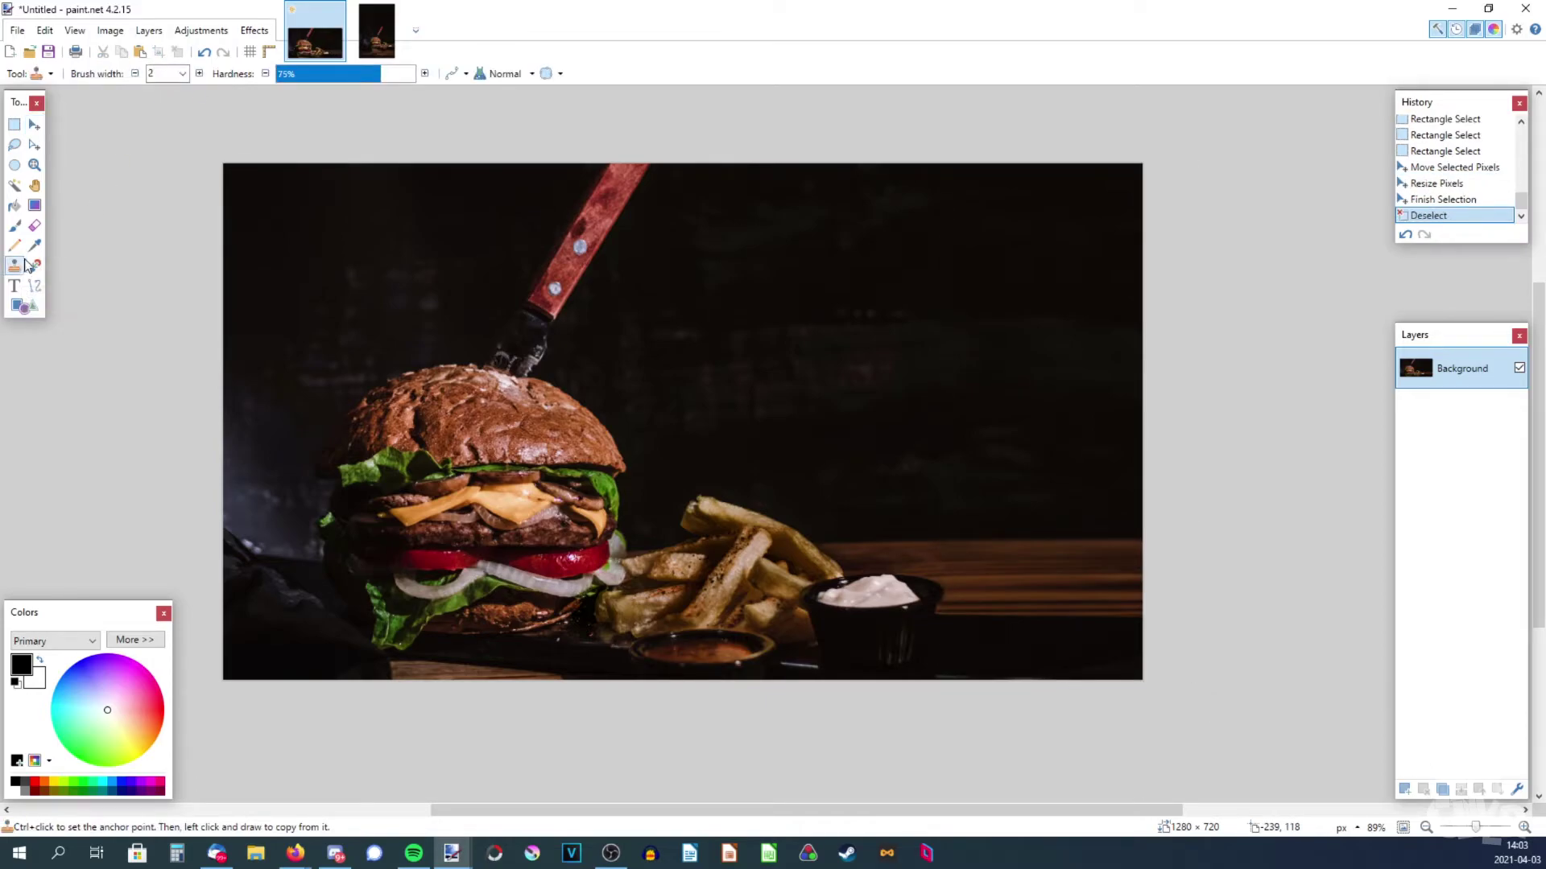
{"action": "left_click", "coordinate": [184, 74]}
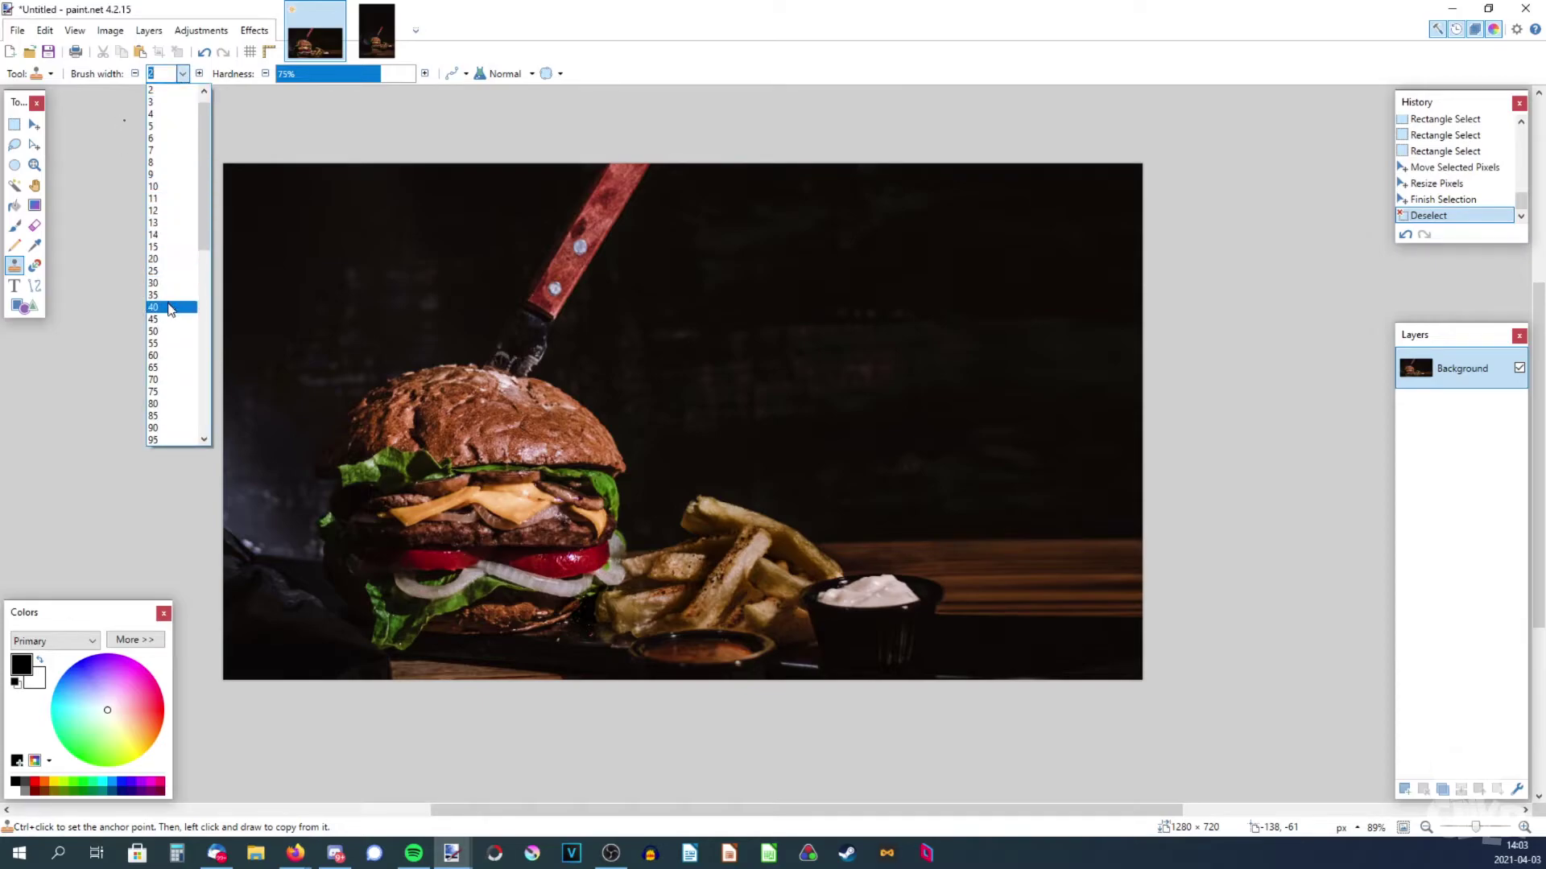
{"action": "left_click", "coordinate": [171, 343]}
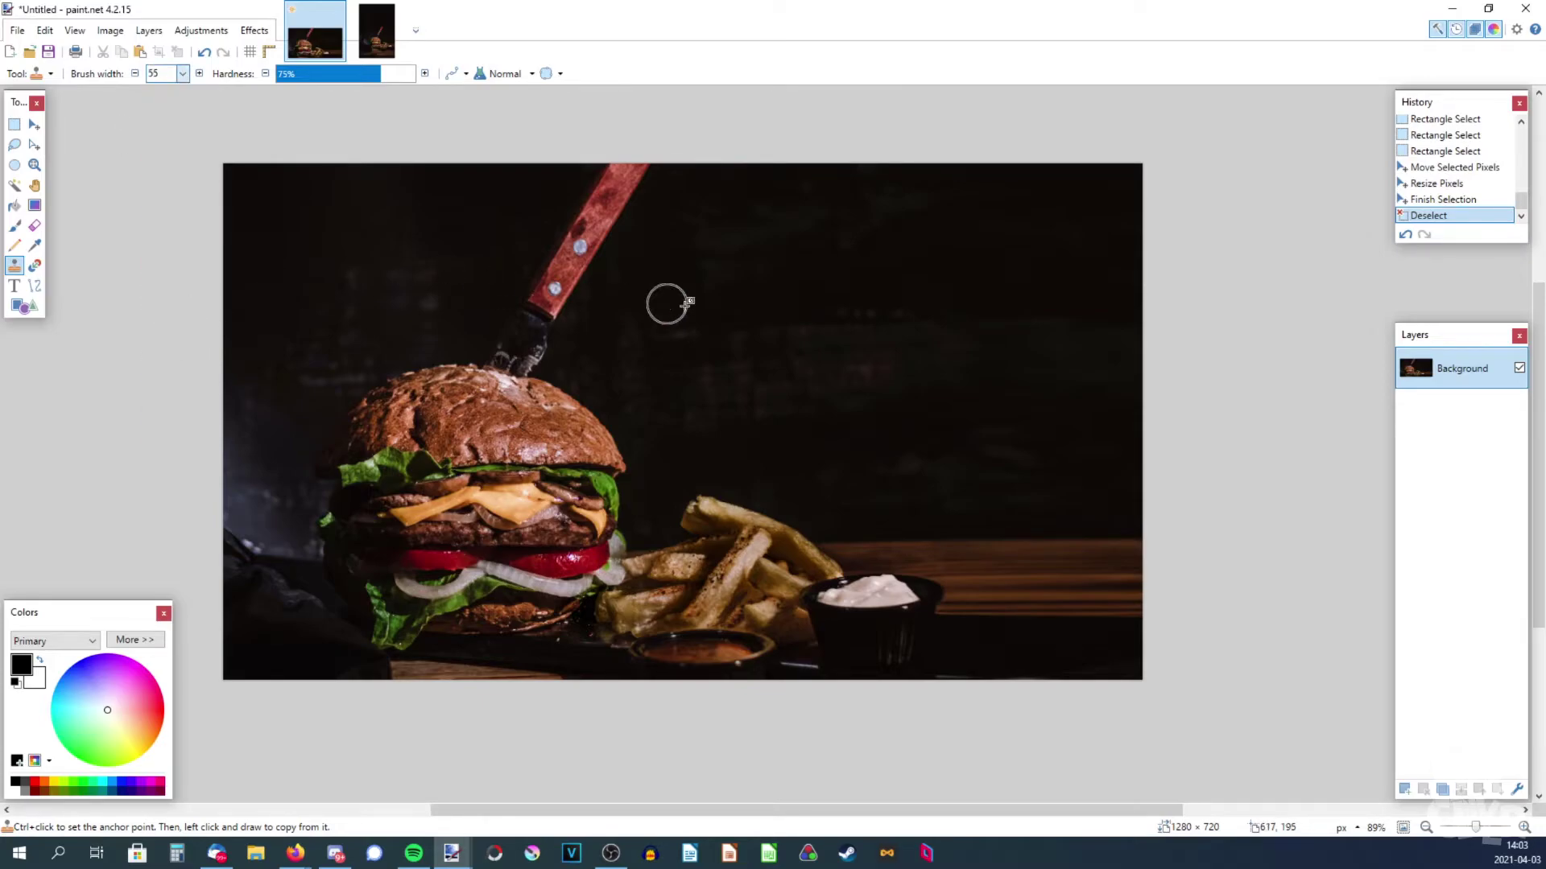
{"action": "left_click", "coordinate": [184, 74]}
{"action": "left_click", "coordinate": [172, 271]}
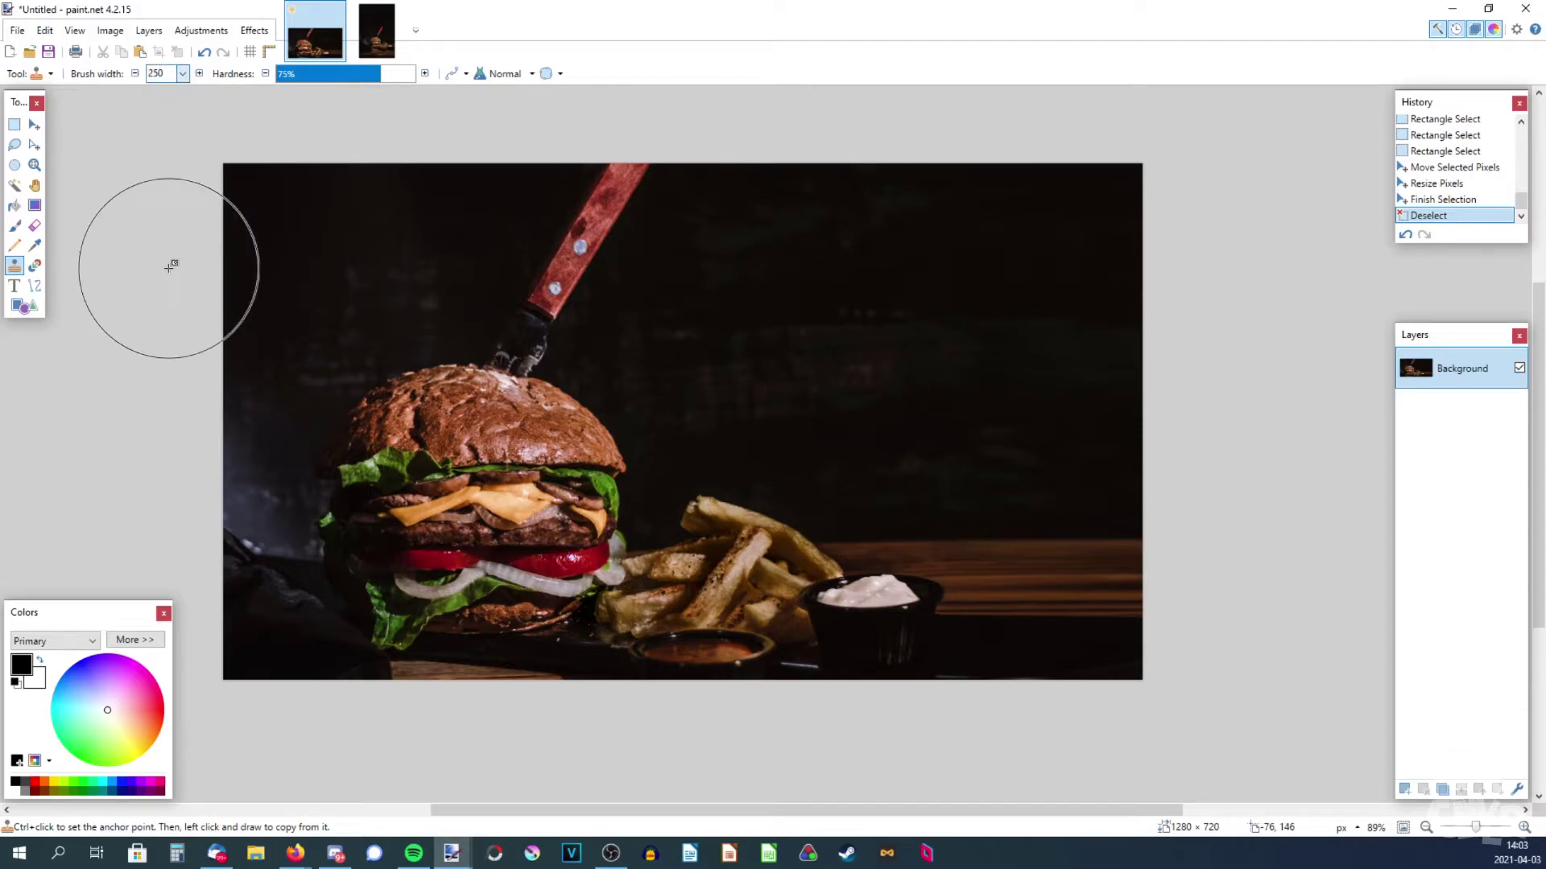
{"action": "left_click", "coordinate": [183, 74]}
{"action": "scroll", "coordinate": [173, 113], "scroll_direction": "up", "scroll_amount": 1}
{"action": "left_click", "coordinate": [161, 103]}
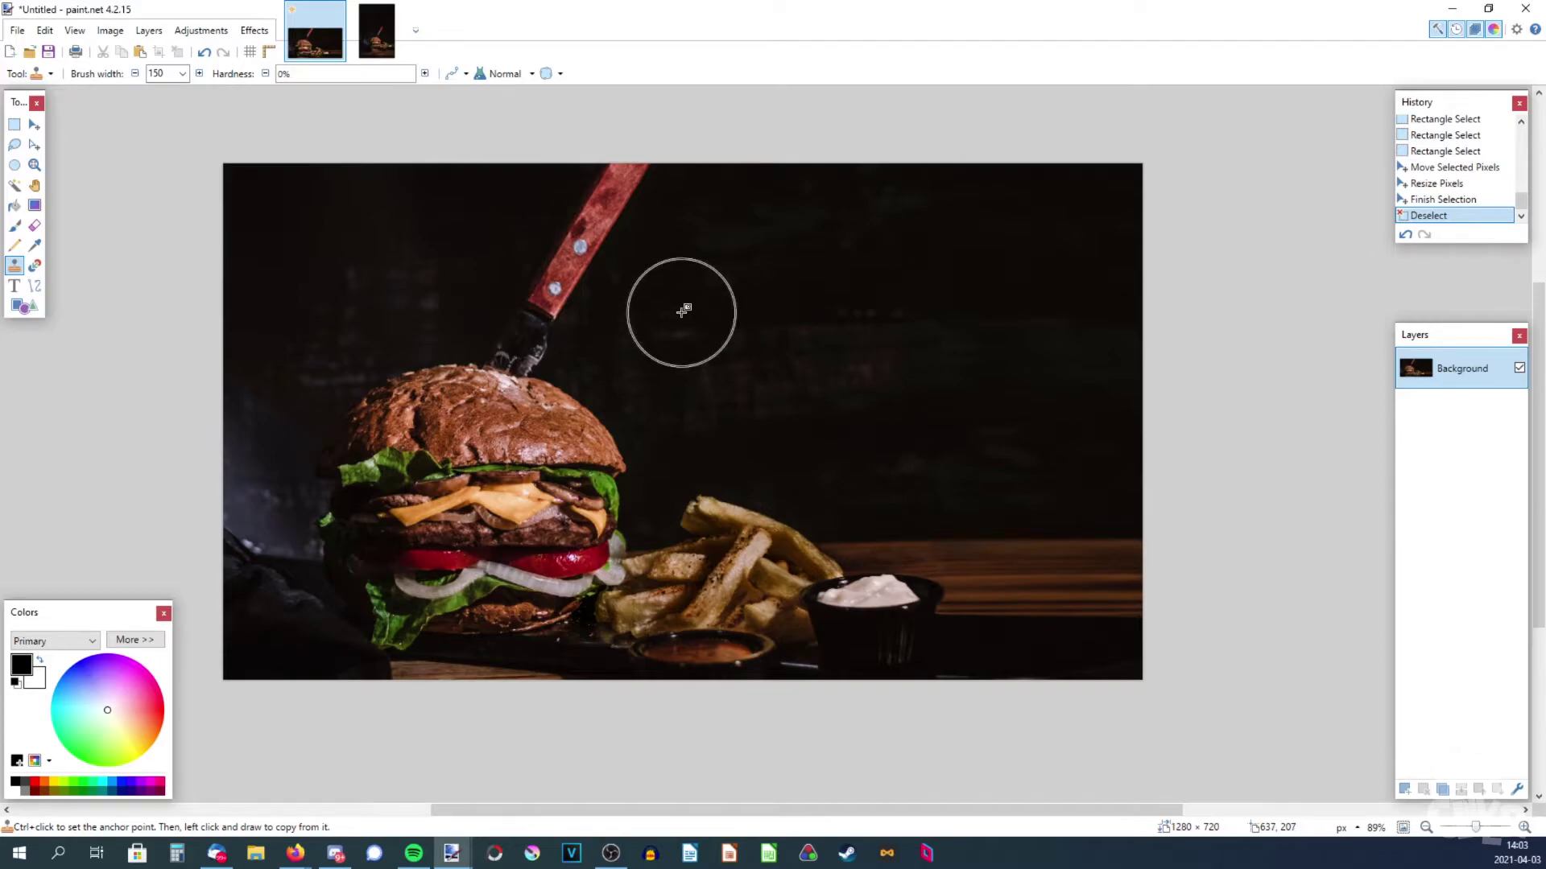
{"action": "left_click", "coordinate": [682, 311], "text": "ctrl"}
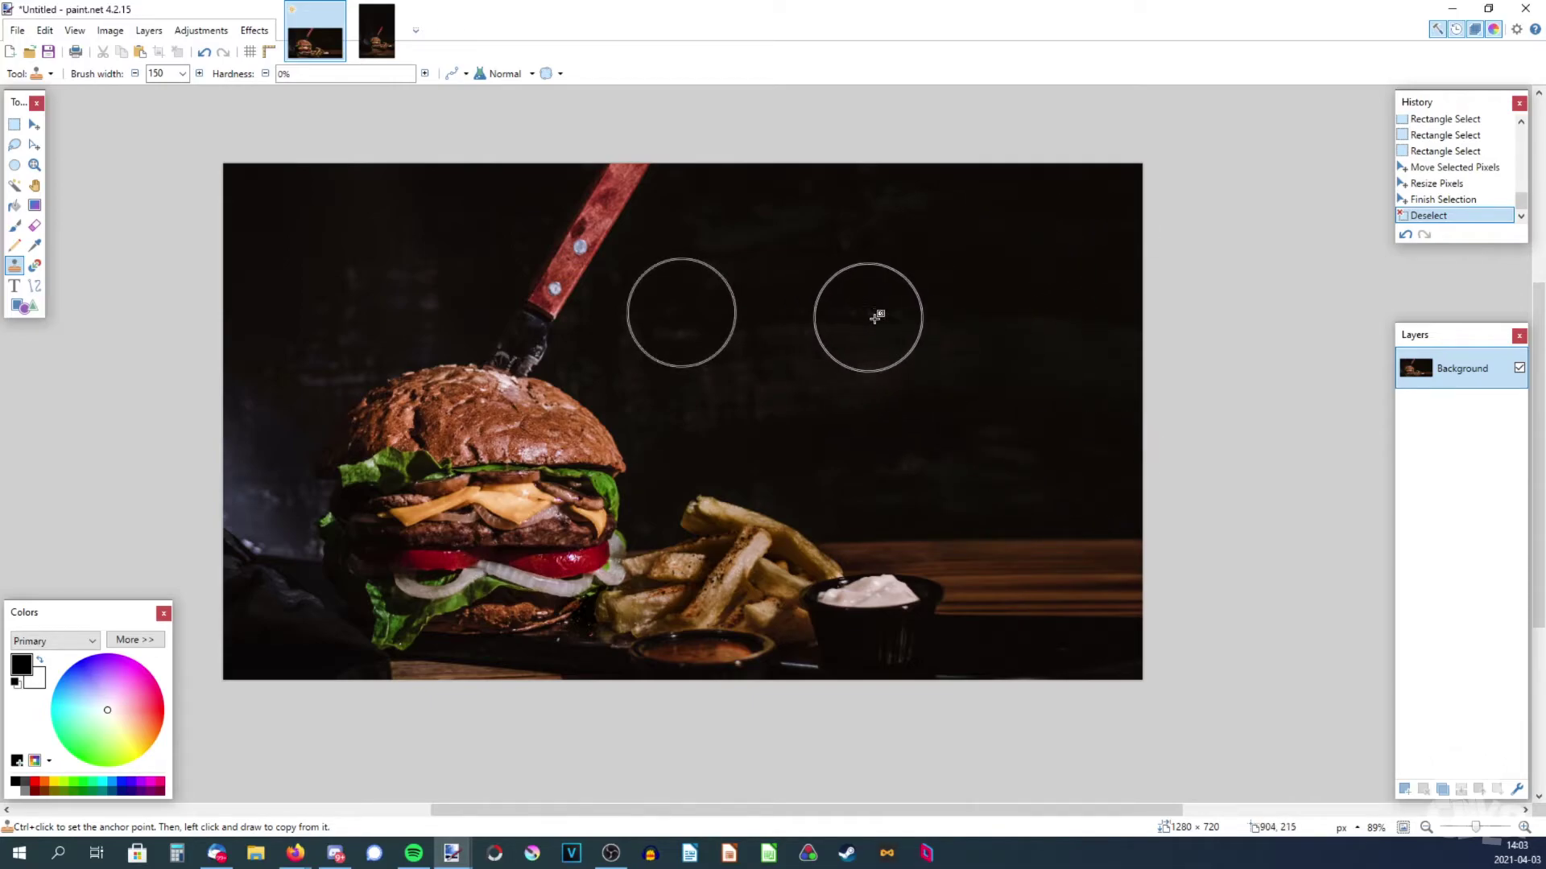
Step: Clone dark wall texture over the stretched right strip, resetting the source once, then zoom out to check
{"action": "mouse_move", "coordinate": [877, 317]}
{"action": "left_mouse_down"}
{"action": "mouse_move", "coordinate": [960, 329]}
{"action": "mouse_move", "coordinate": [944, 270]}
{"action": "mouse_move", "coordinate": [973, 220]}
{"action": "mouse_move", "coordinate": [967, 317]}
{"action": "left_mouse_up"}
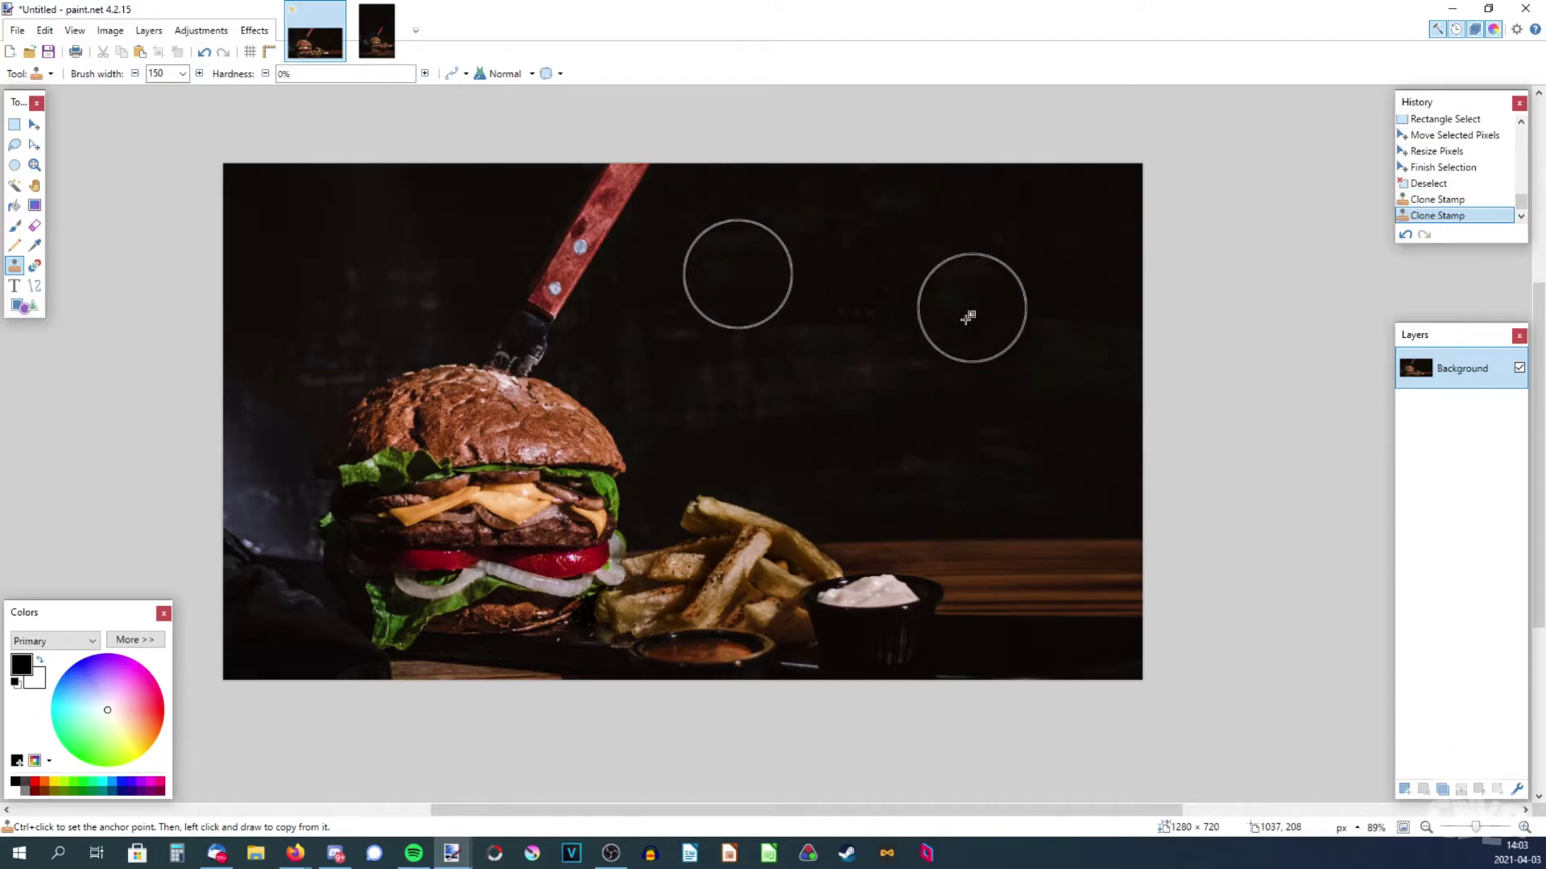
{"action": "left_click_drag", "start_coordinate": [931, 386], "coordinate": [942, 427]}
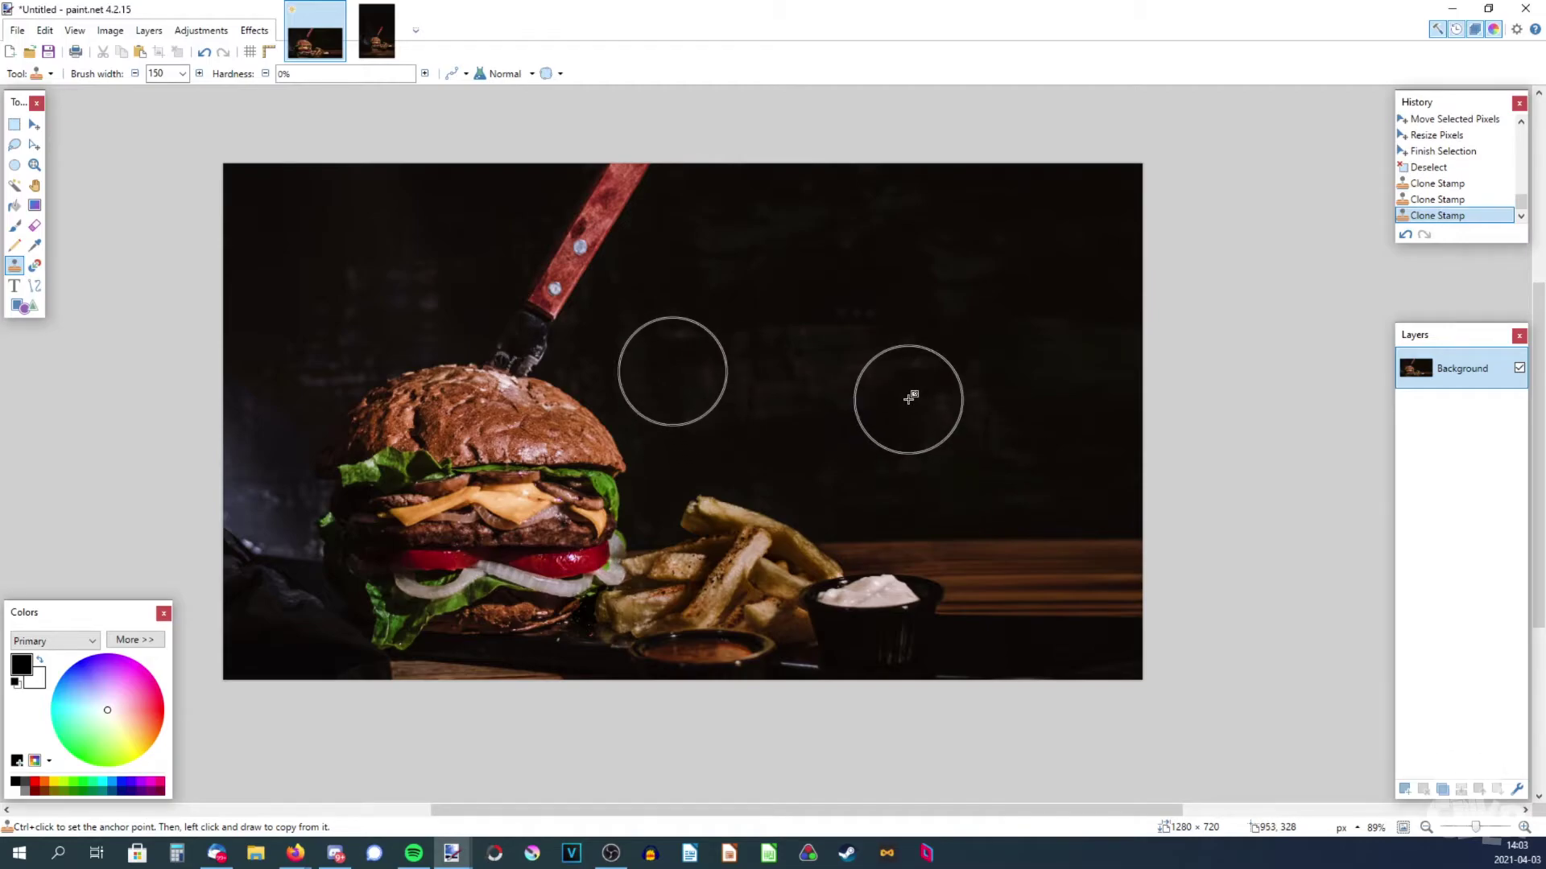
{"action": "left_click", "coordinate": [771, 237], "text": "ctrl"}
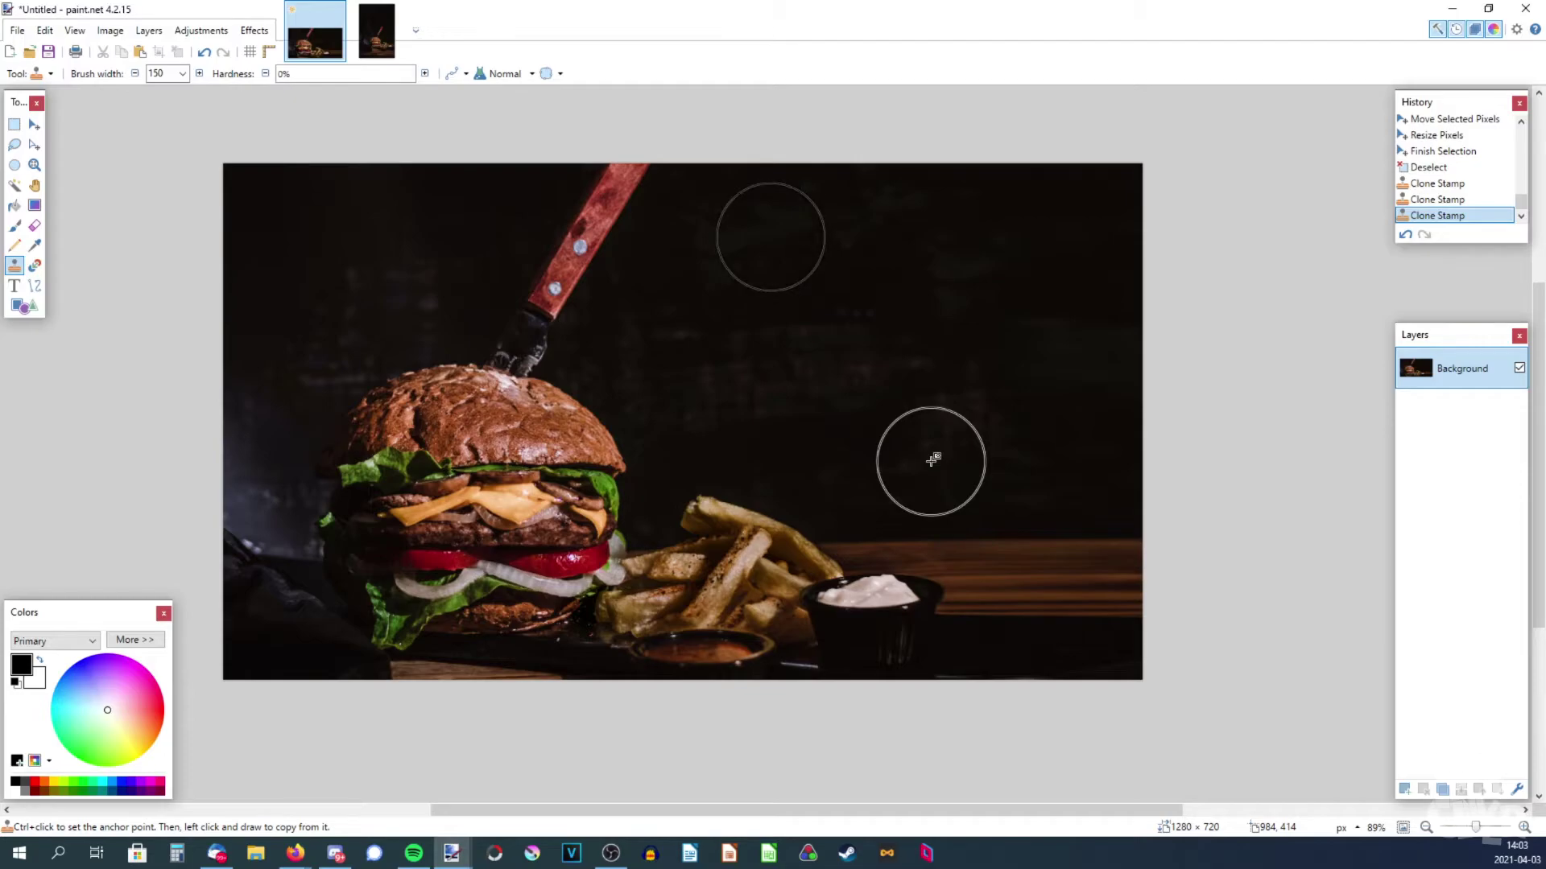
{"action": "mouse_move", "coordinate": [932, 460]}
{"action": "left_mouse_down"}
{"action": "mouse_move", "coordinate": [1002, 463]}
{"action": "mouse_move", "coordinate": [958, 478]}
{"action": "mouse_move", "coordinate": [1001, 472]}
{"action": "mouse_move", "coordinate": [873, 446]}
{"action": "mouse_move", "coordinate": [799, 423]}
{"action": "left_mouse_up"}
{"action": "left_click", "coordinate": [800, 426], "text": "ctrl"}
{"action": "mouse_move", "coordinate": [952, 244]}
{"action": "left_mouse_down"}
{"action": "mouse_move", "coordinate": [1090, 249]}
{"action": "mouse_move", "coordinate": [873, 252]}
{"action": "mouse_move", "coordinate": [819, 275]}
{"action": "left_mouse_up"}
{"action": "mouse_move", "coordinate": [971, 327]}
{"action": "left_mouse_down"}
{"action": "mouse_move", "coordinate": [1074, 407]}
{"action": "mouse_move", "coordinate": [1075, 389]}
{"action": "mouse_move", "coordinate": [1090, 419]}
{"action": "mouse_move", "coordinate": [842, 435]}
{"action": "left_mouse_up"}
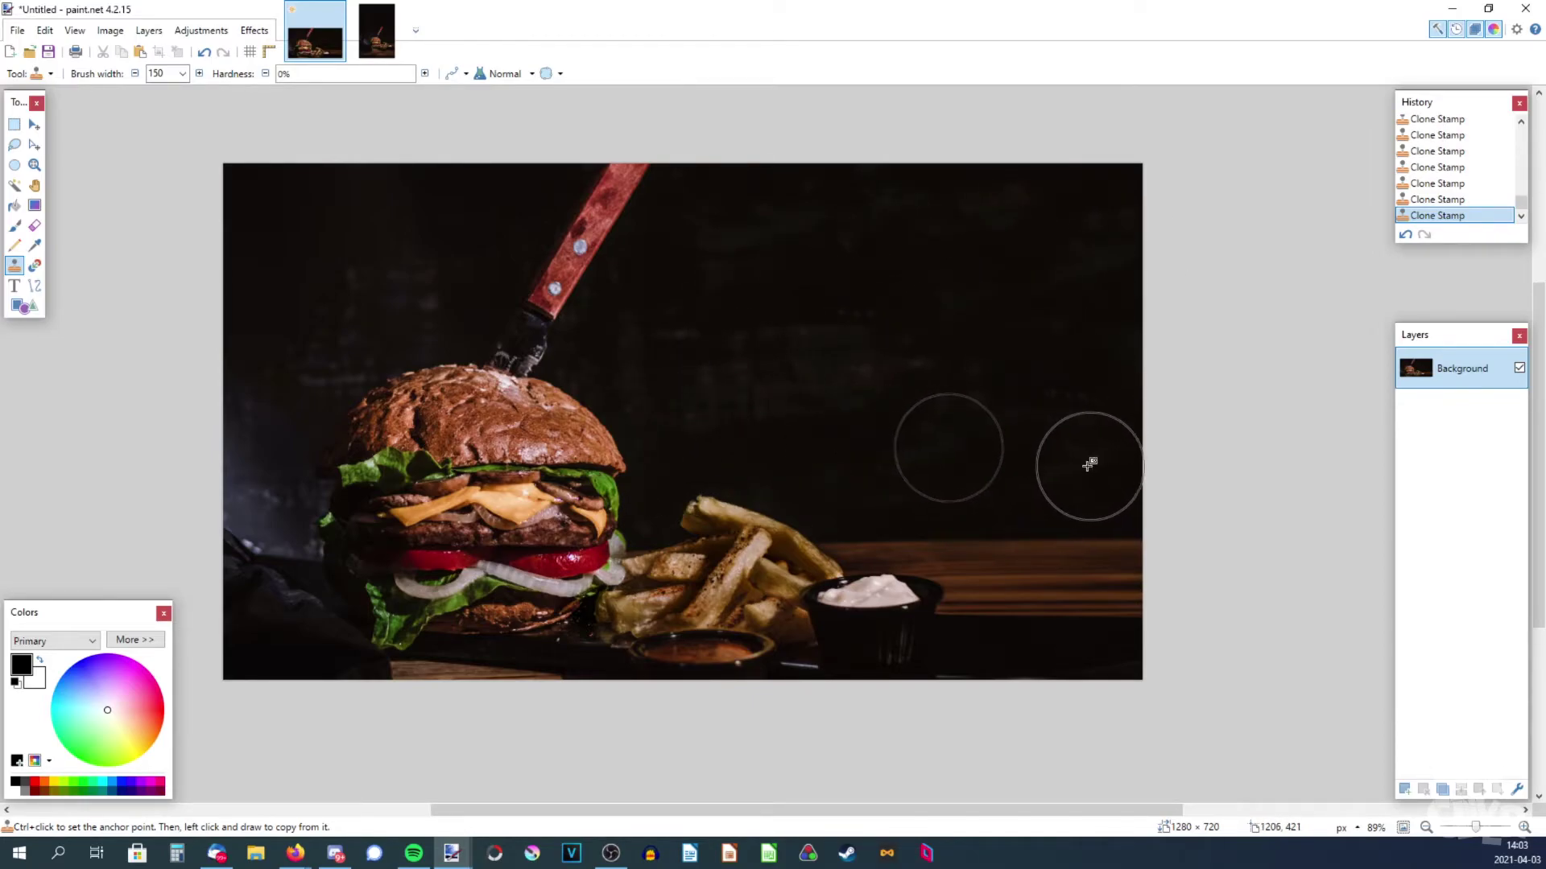
{"action": "scroll", "coordinate": [819, 350], "scroll_direction": "down", "scroll_amount": 3, "text": "ctrl"}
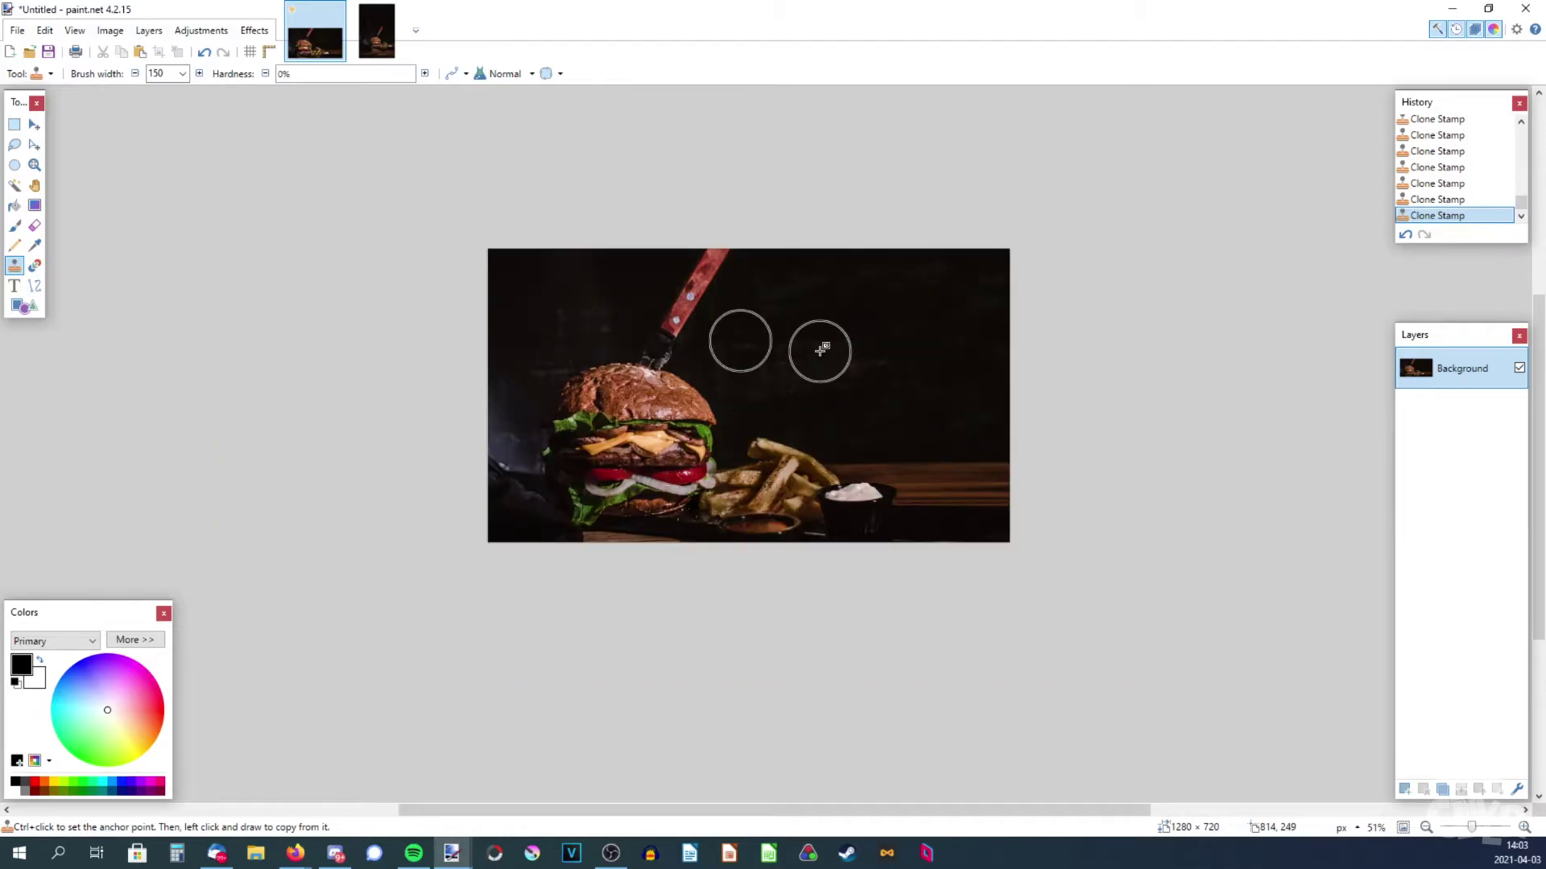
{"action": "scroll", "coordinate": [819, 351], "scroll_direction": "up", "scroll_amount": 3, "text": "ctrl"}
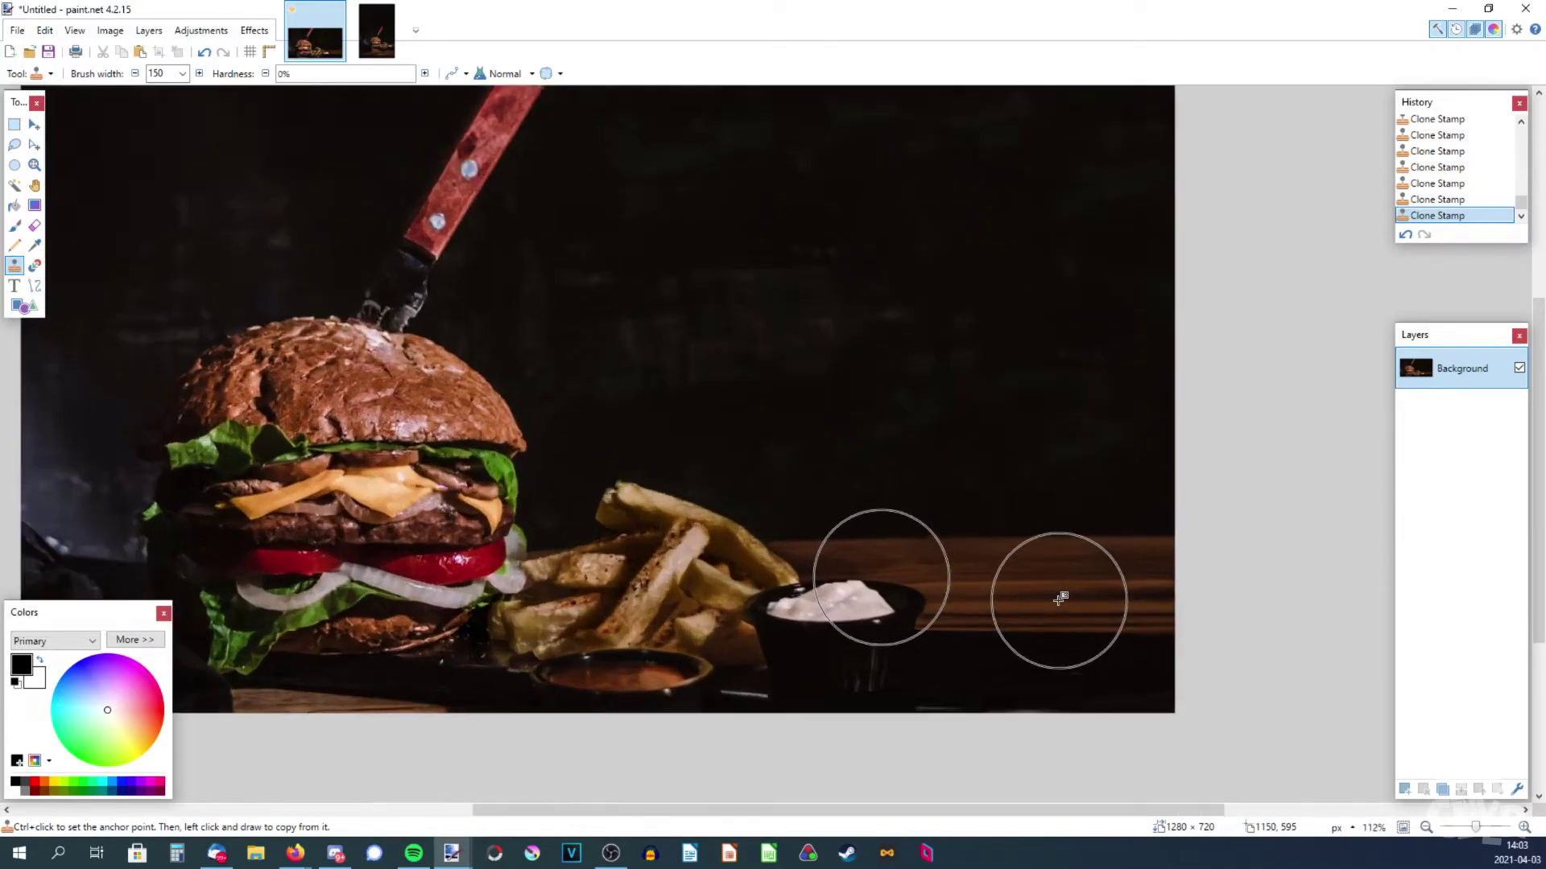
{"action": "scroll", "coordinate": [1059, 600], "scroll_direction": "up", "scroll_amount": 1, "text": "ctrl"}
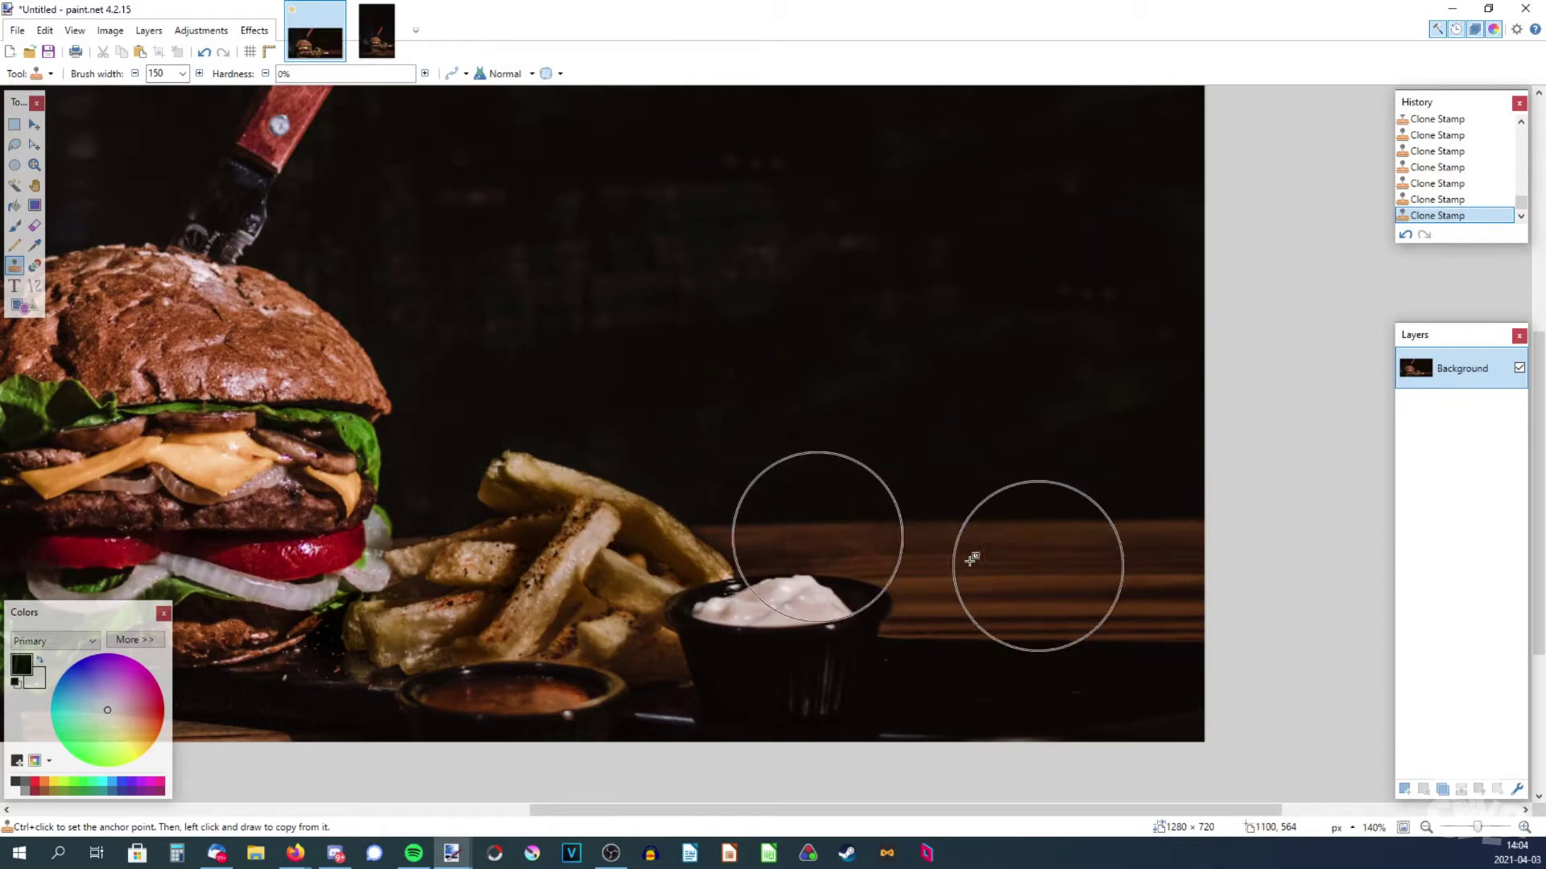
{"action": "scroll", "coordinate": [955, 555], "scroll_direction": "down", "scroll_amount": 1, "text": "ctrl"}
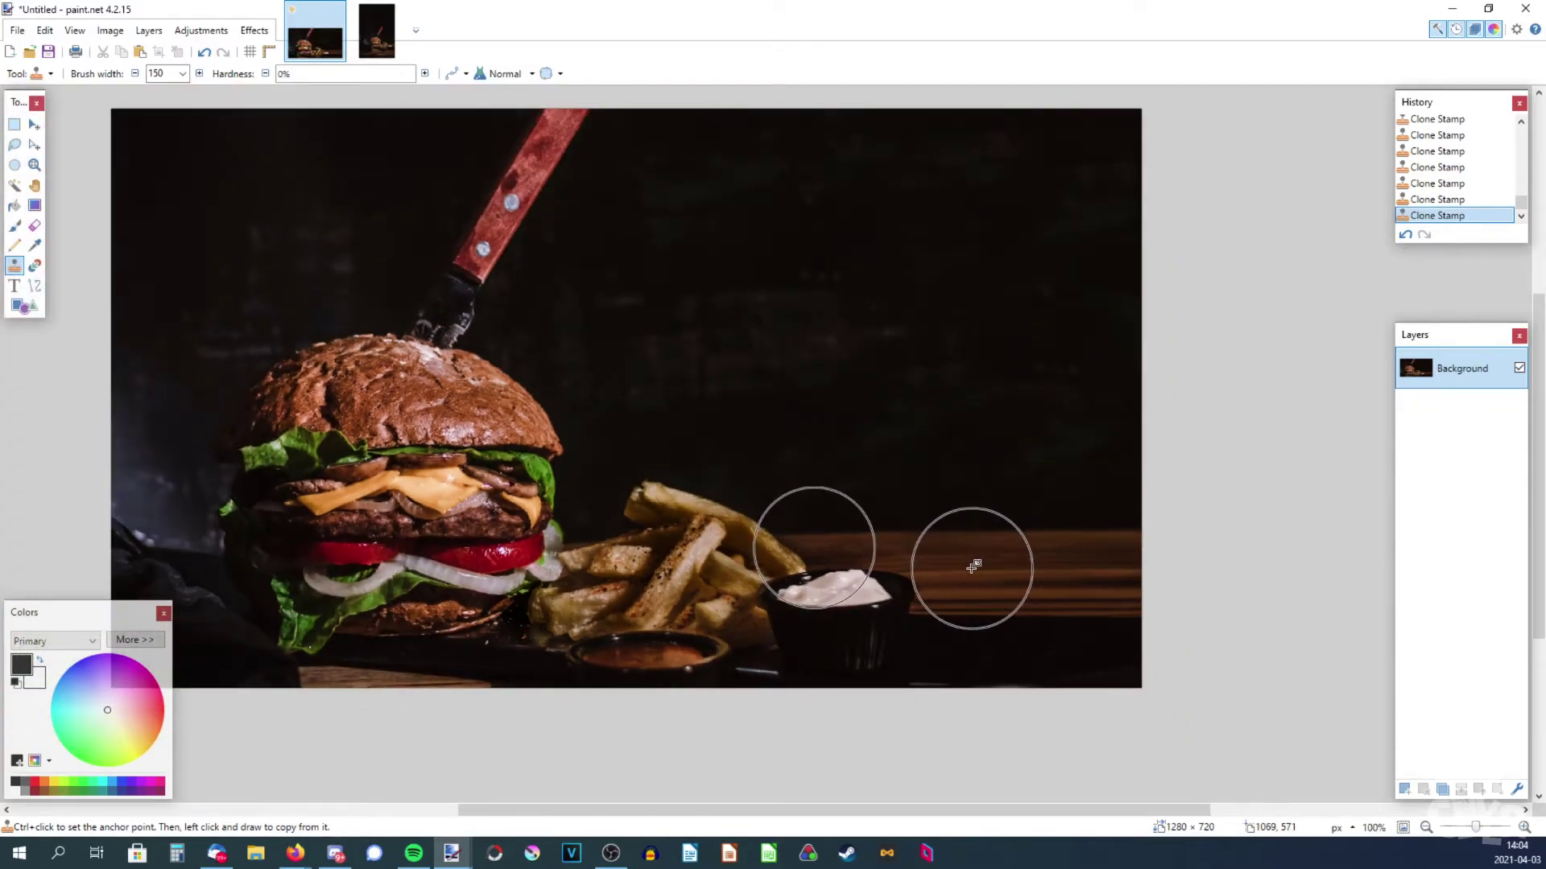
{"action": "scroll", "coordinate": [972, 568], "scroll_direction": "down", "scroll_amount": 1, "text": "ctrl"}
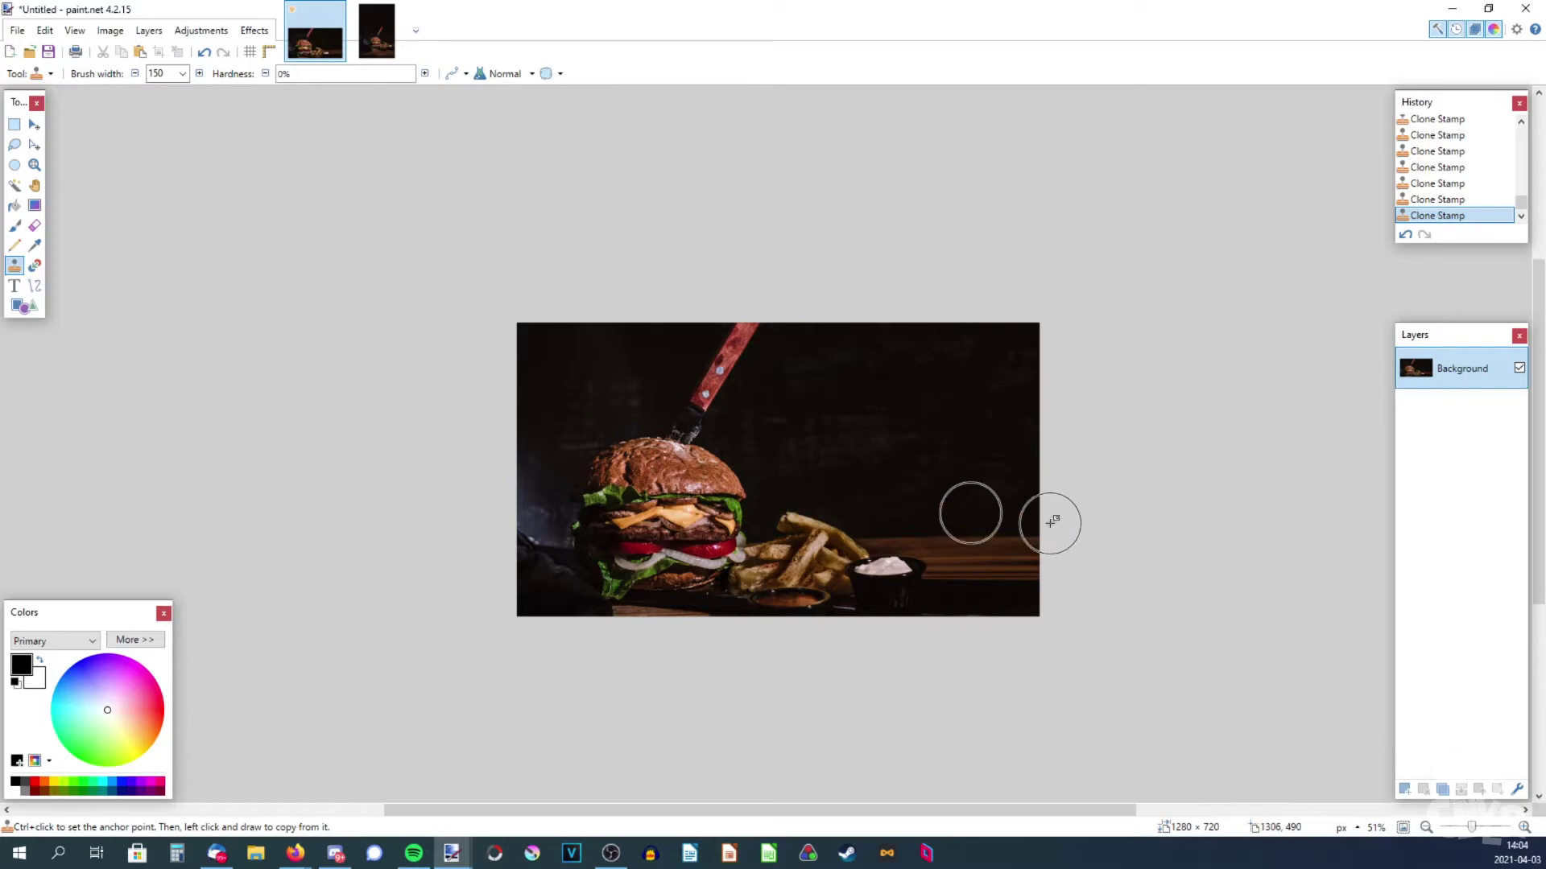
Step: Add an empty Layer 2 above the photo and keep it as the active layer
{"action": "left_click", "coordinate": [1405, 790]}
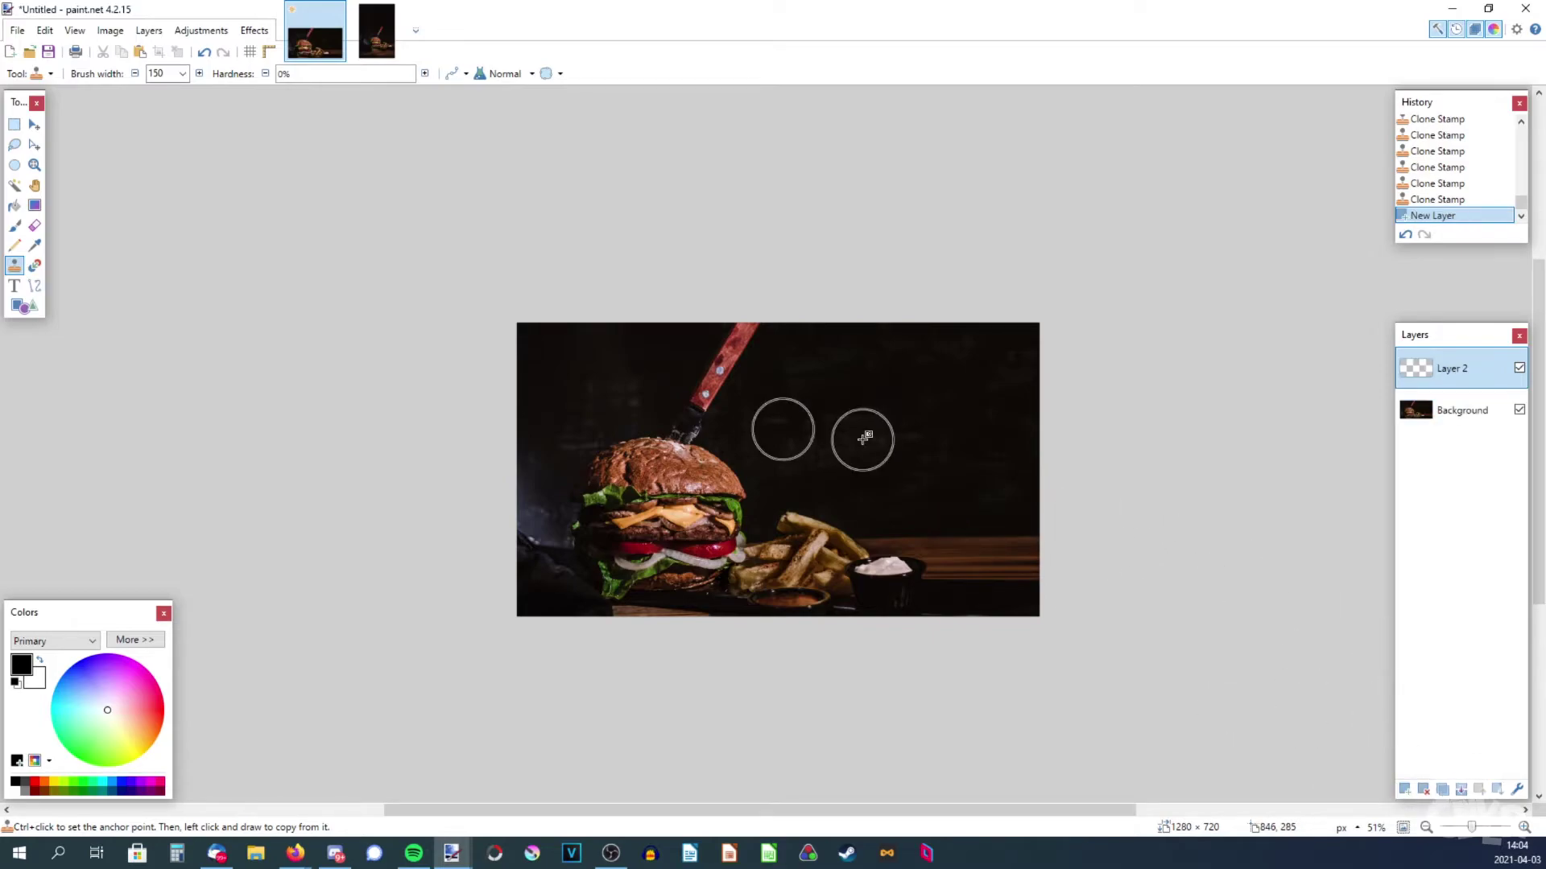
{"action": "left_click", "coordinate": [1447, 417]}
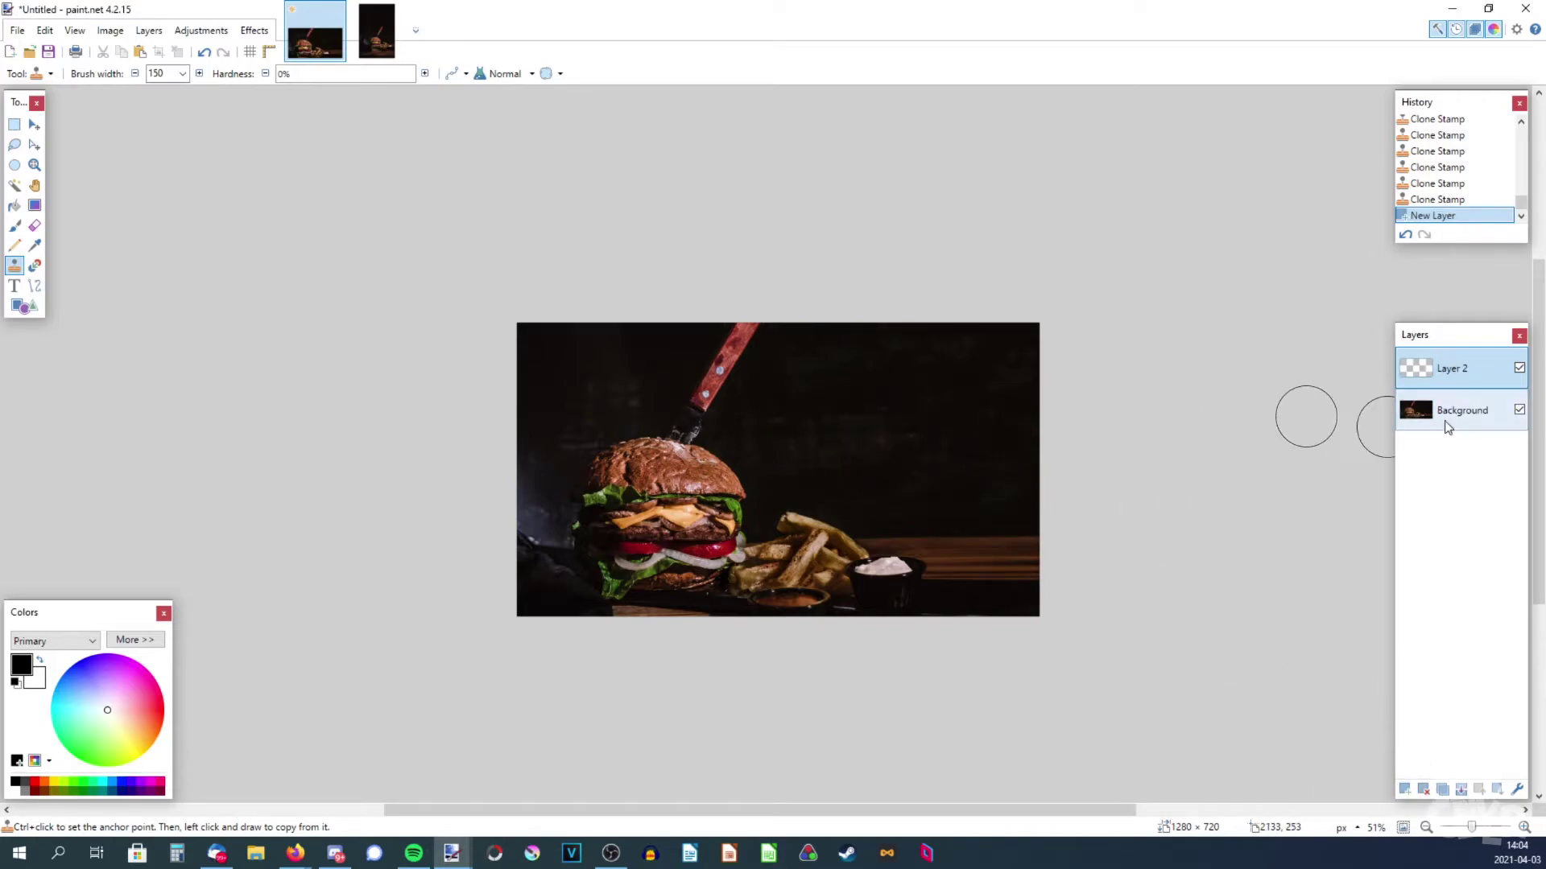
{"action": "left_click", "coordinate": [1473, 372]}
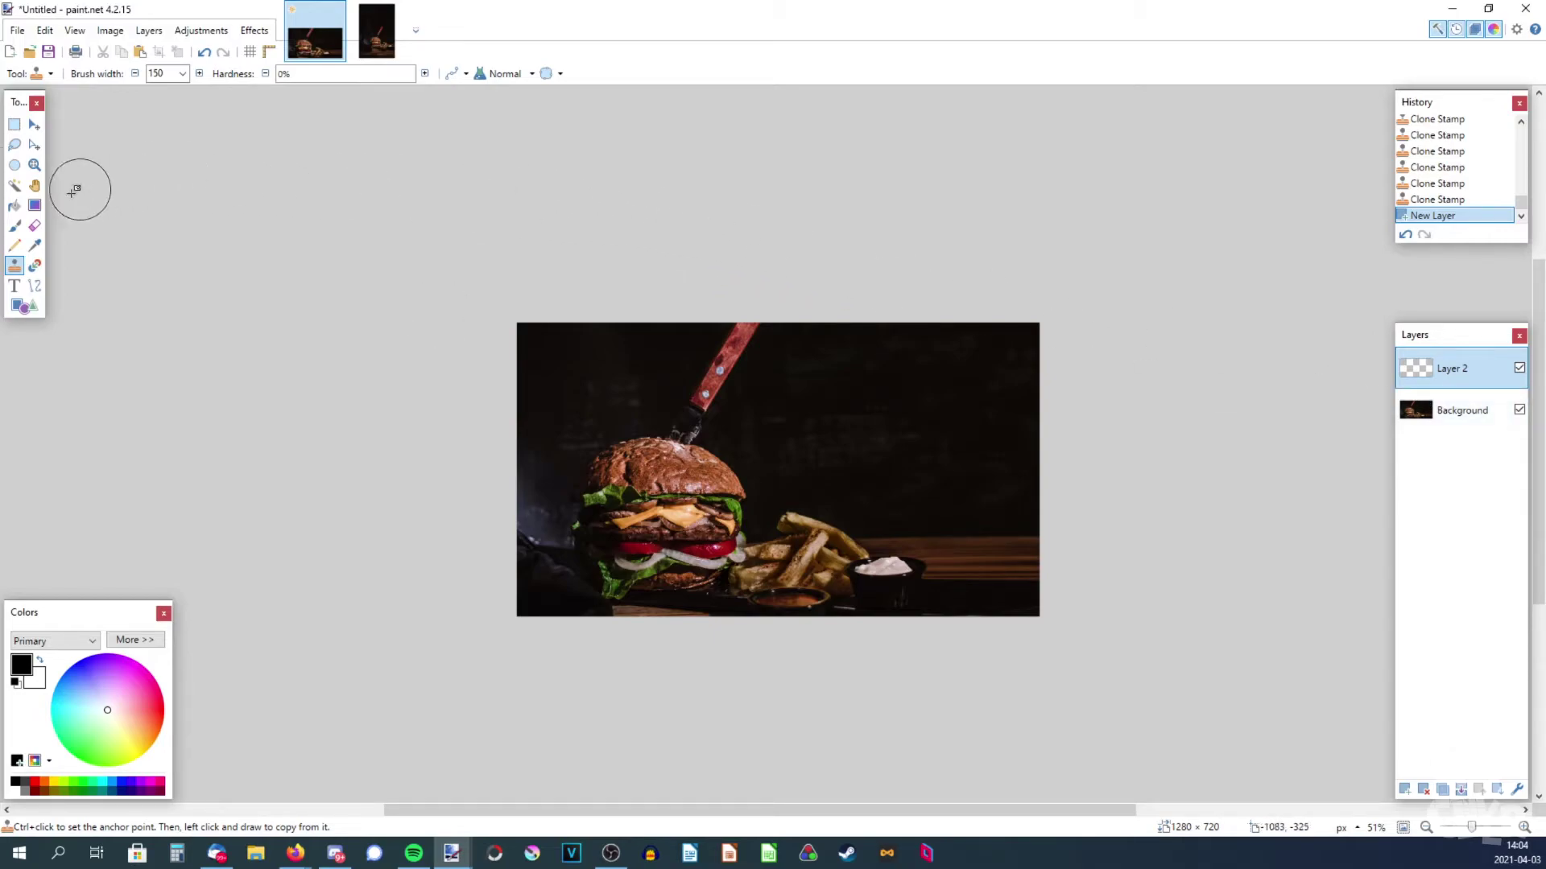
Step: Pick the Text tool and browse the installed fonts for a title font
{"action": "left_click", "coordinate": [22, 285]}
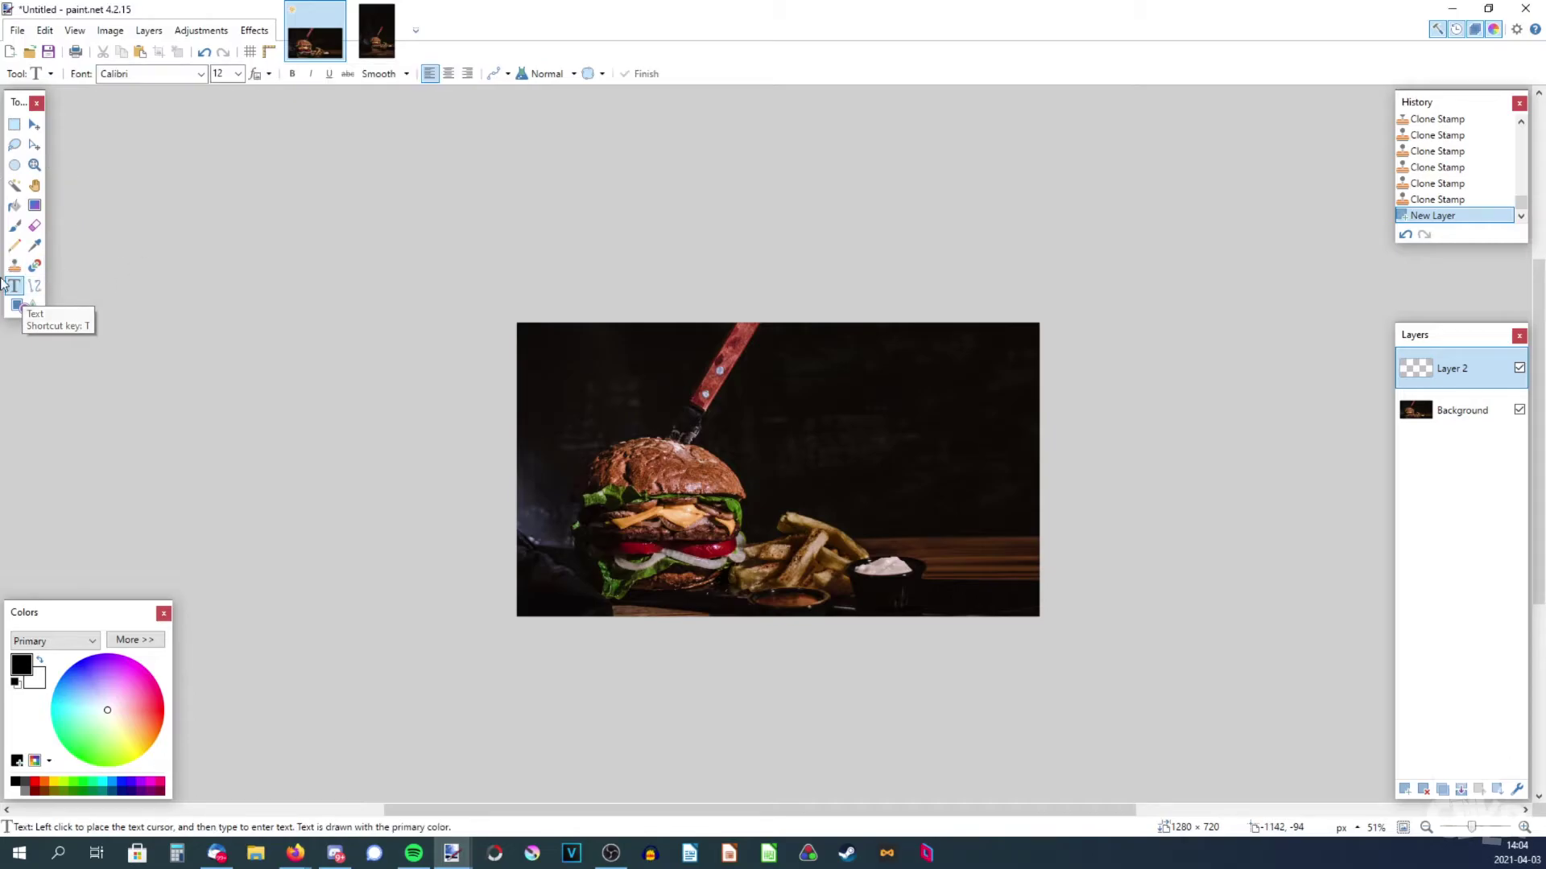
{"action": "left_click", "coordinate": [202, 74]}
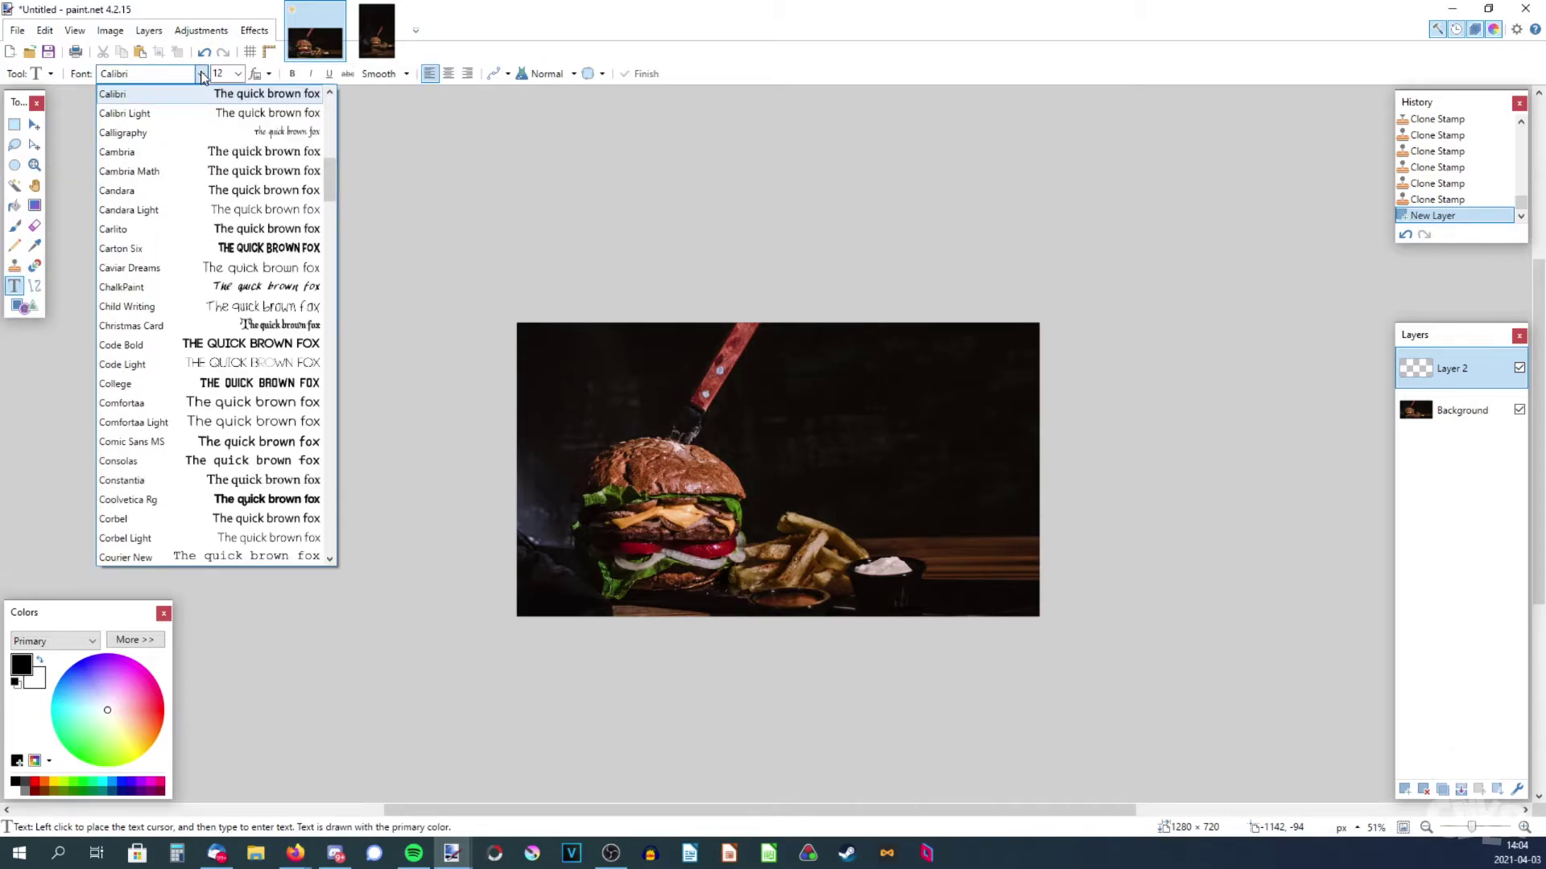
{"action": "scroll", "coordinate": [332, 182], "scroll_direction": "down", "scroll_amount": 3}
{"action": "left_click_drag", "start_coordinate": [329, 186], "coordinate": [331, 149]}
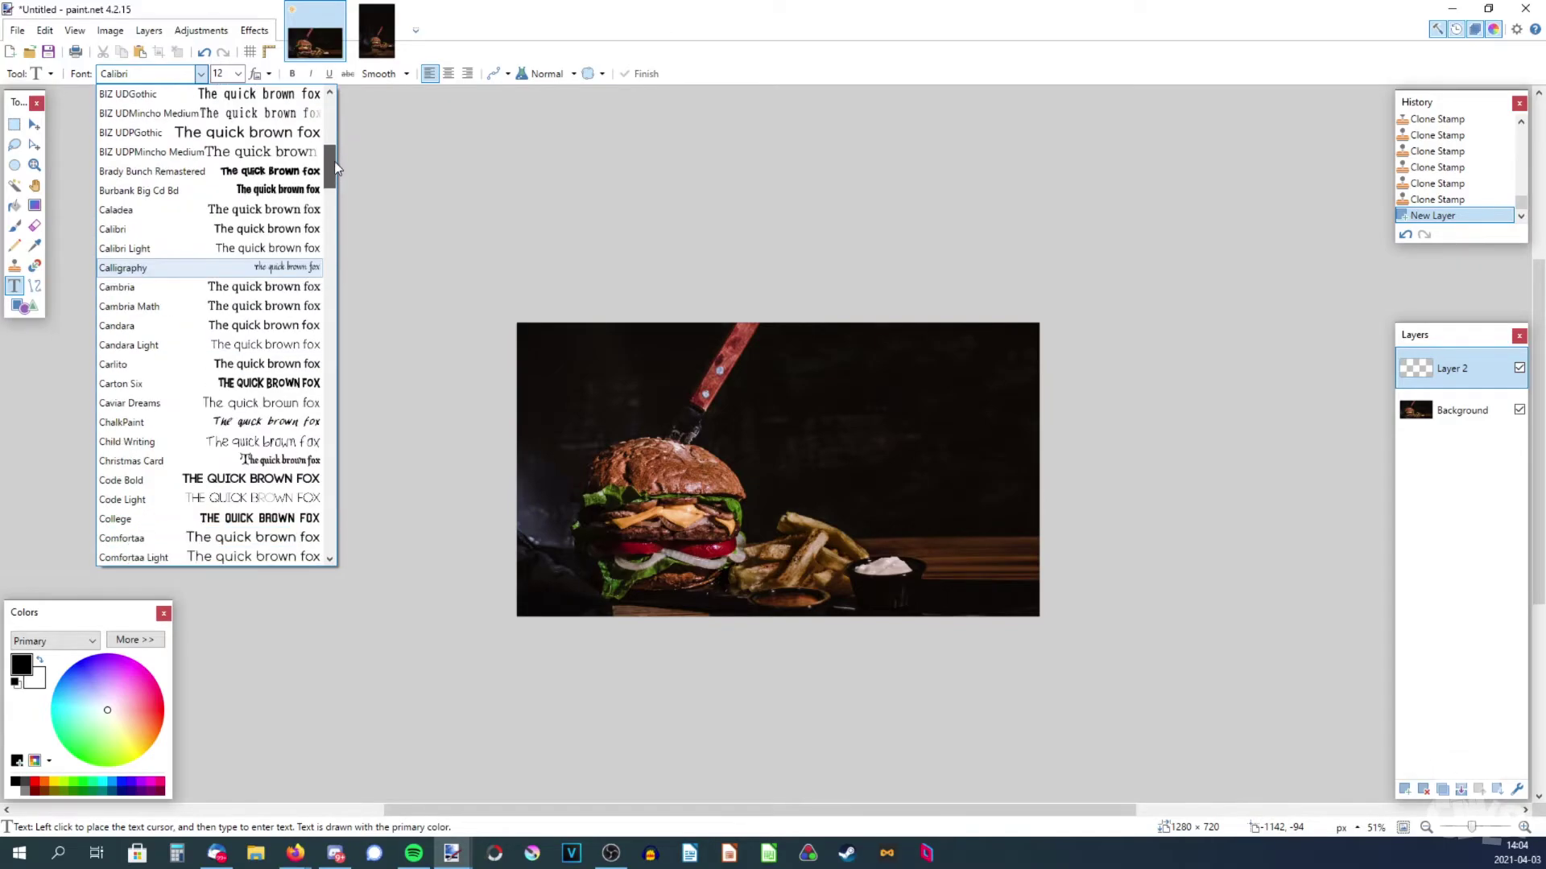
{"action": "scroll", "coordinate": [335, 161], "scroll_direction": "up", "scroll_amount": 1}
Step: Download varsity_team.zip and install the Varsity Team Bold font from it
{"action": "key", "text": "alt+Tab"}
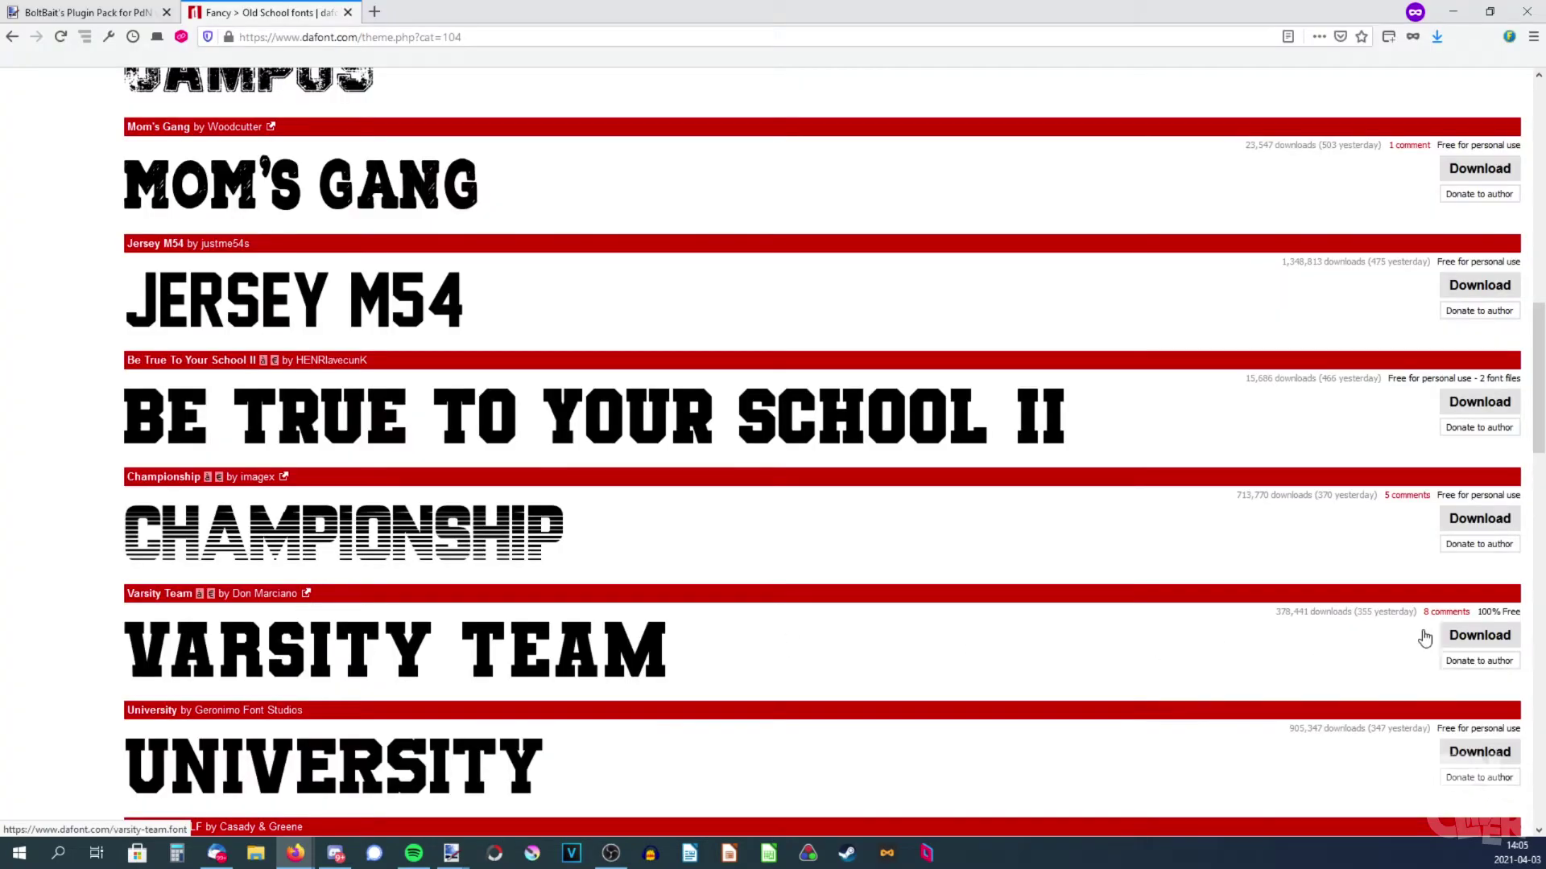
{"action": "left_click", "coordinate": [1461, 636]}
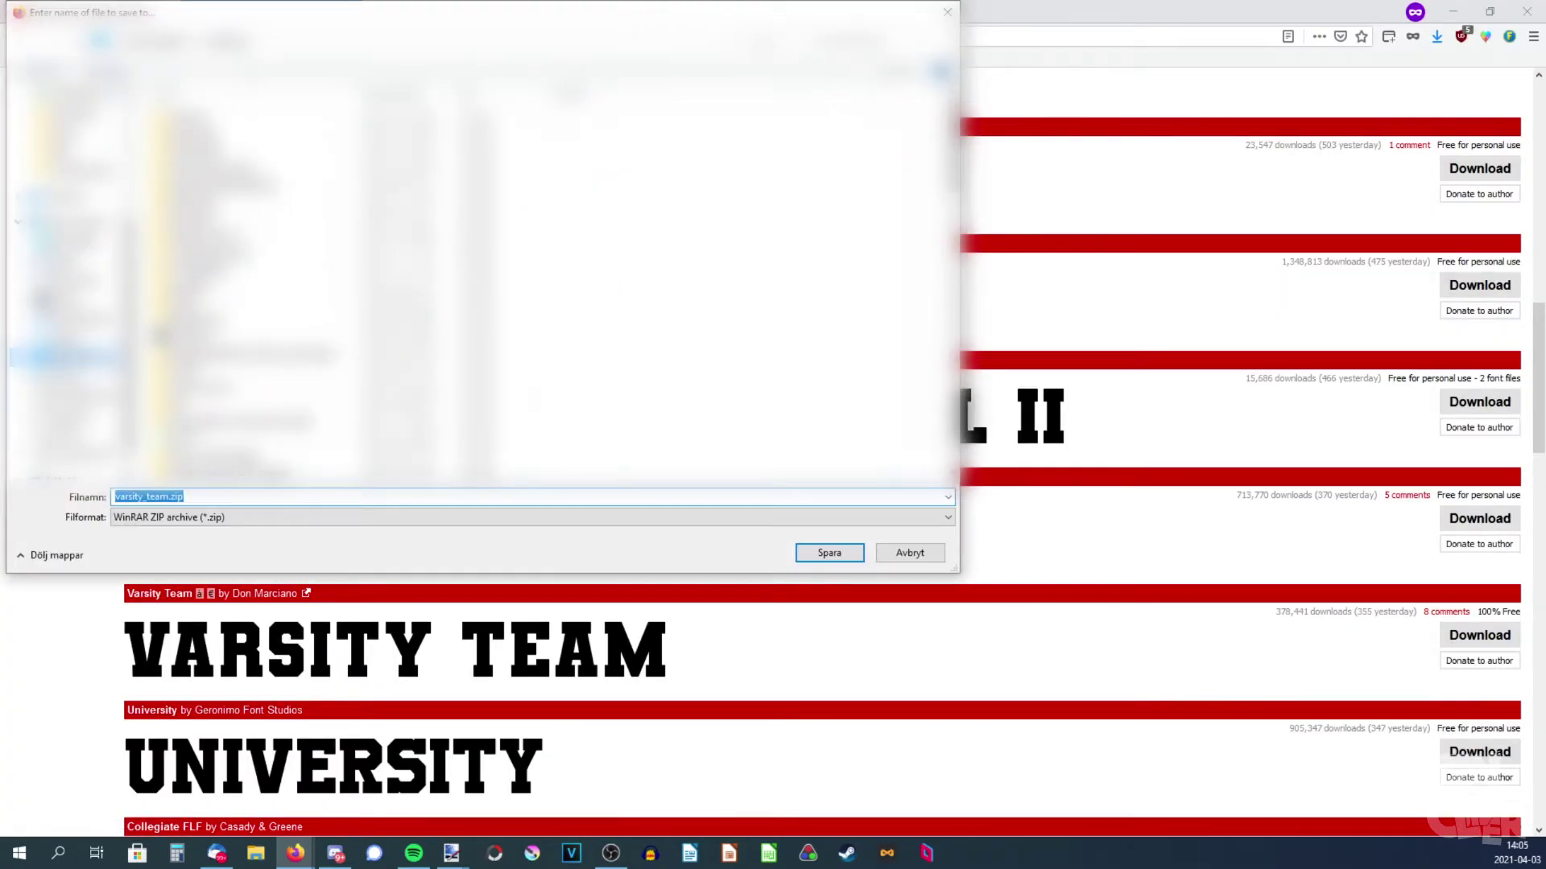
{"action": "key", "text": "Return"}
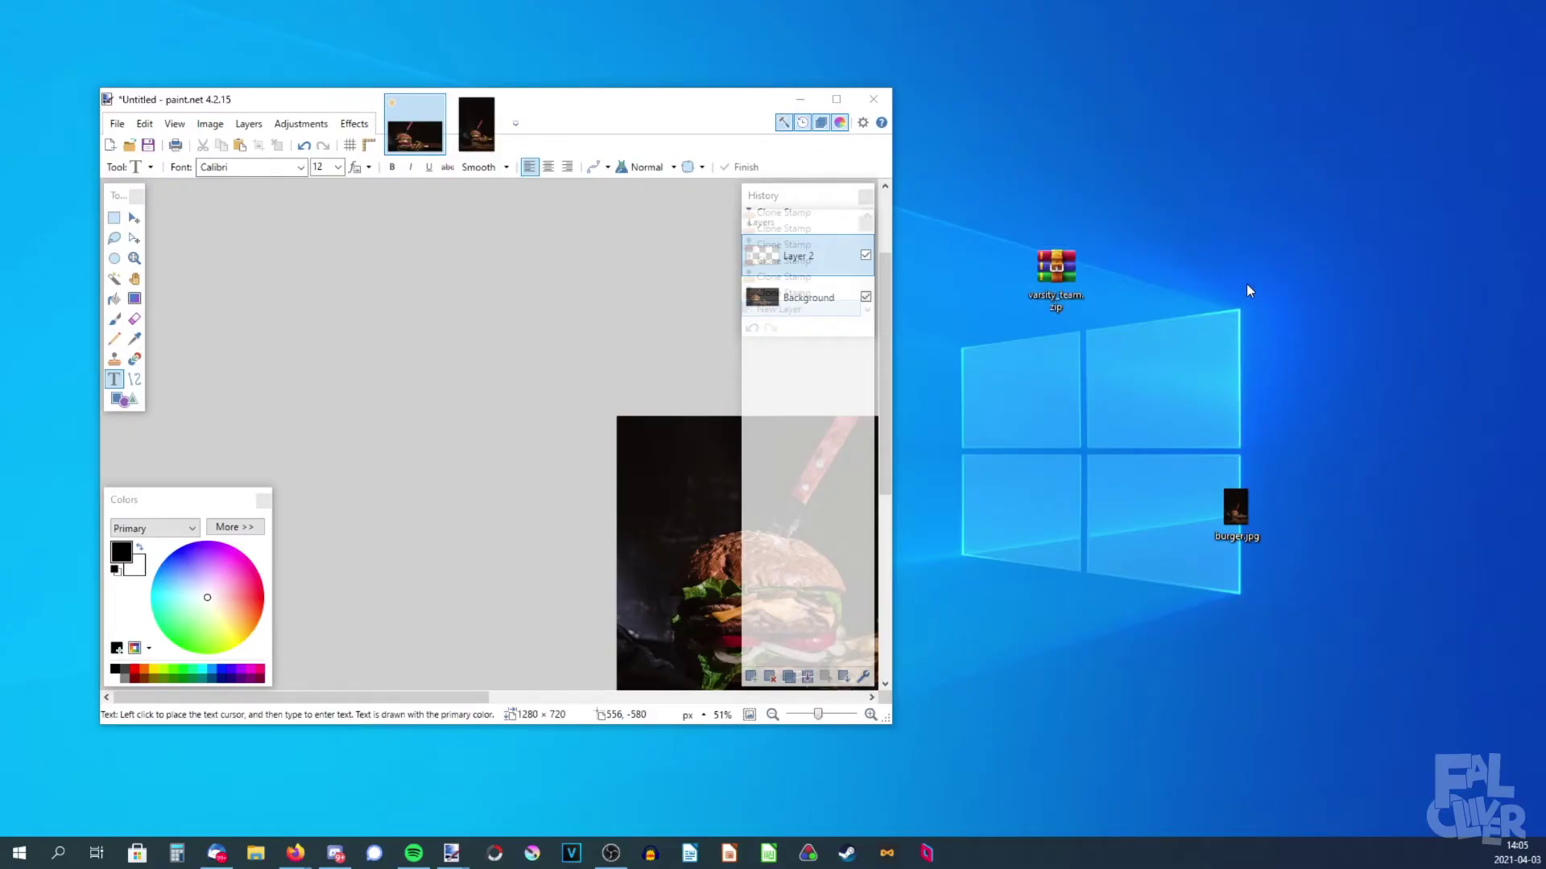
{"action": "double_click", "coordinate": [1056, 291]}
{"action": "double_click", "coordinate": [540, 297]}
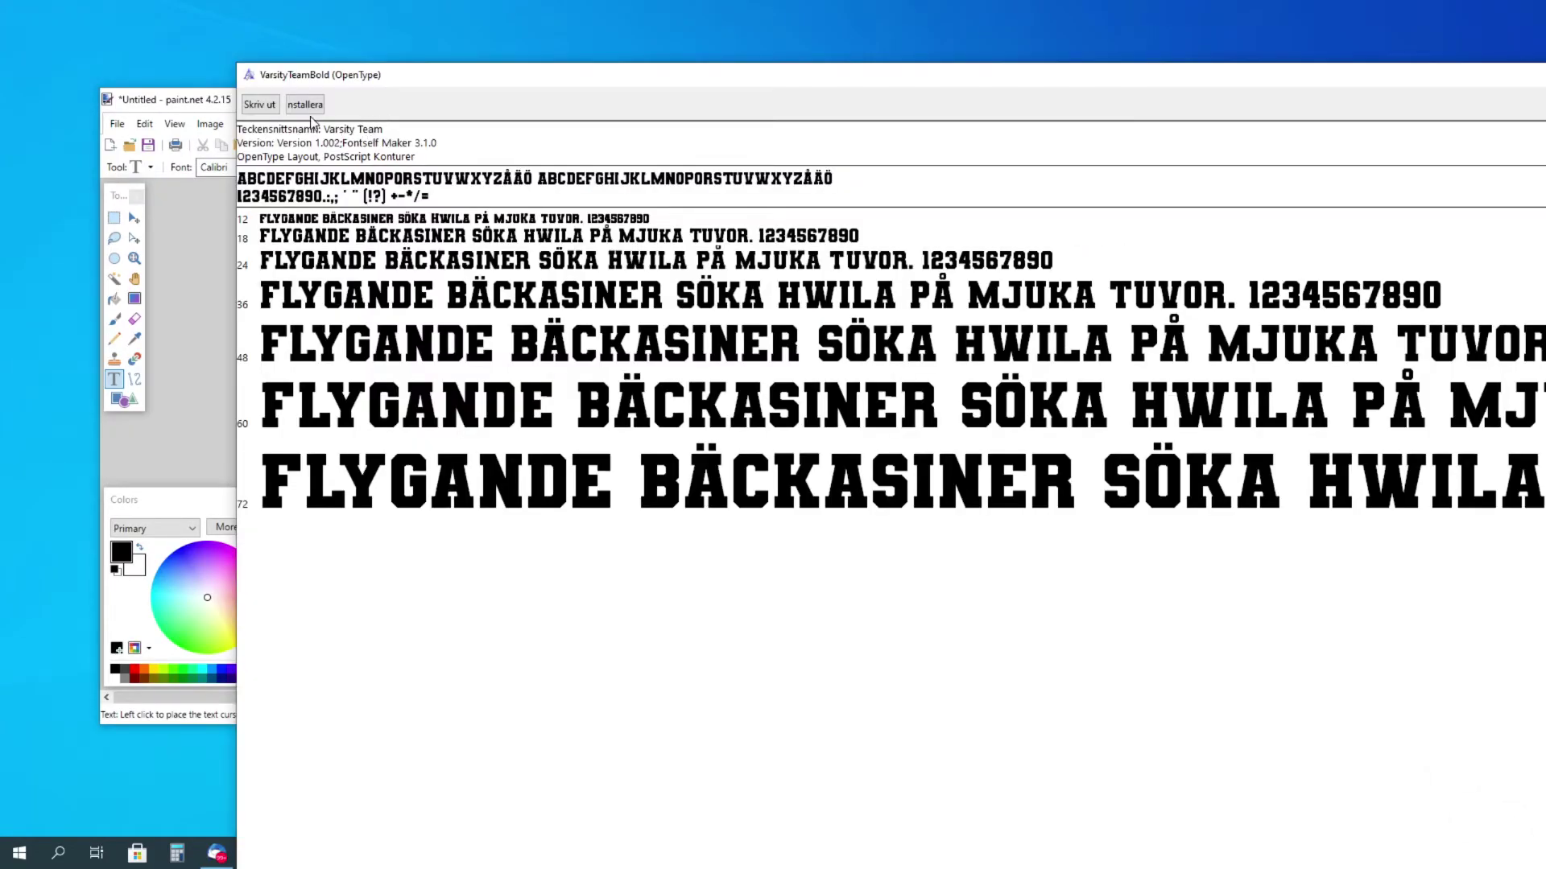
{"action": "left_click", "coordinate": [306, 107]}
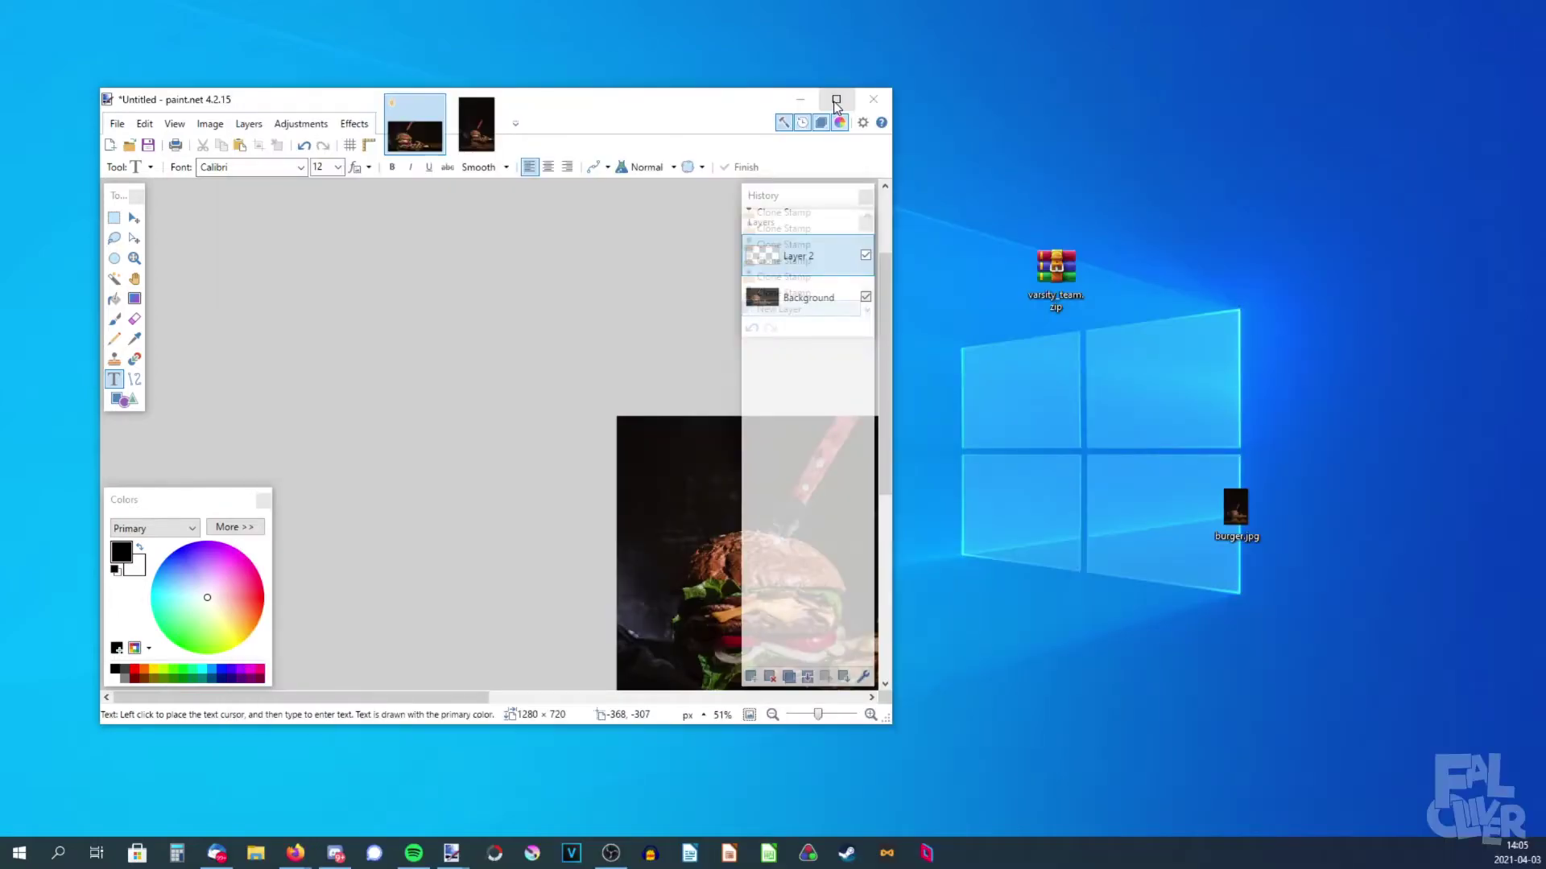
{"action": "left_click", "coordinate": [835, 99]}
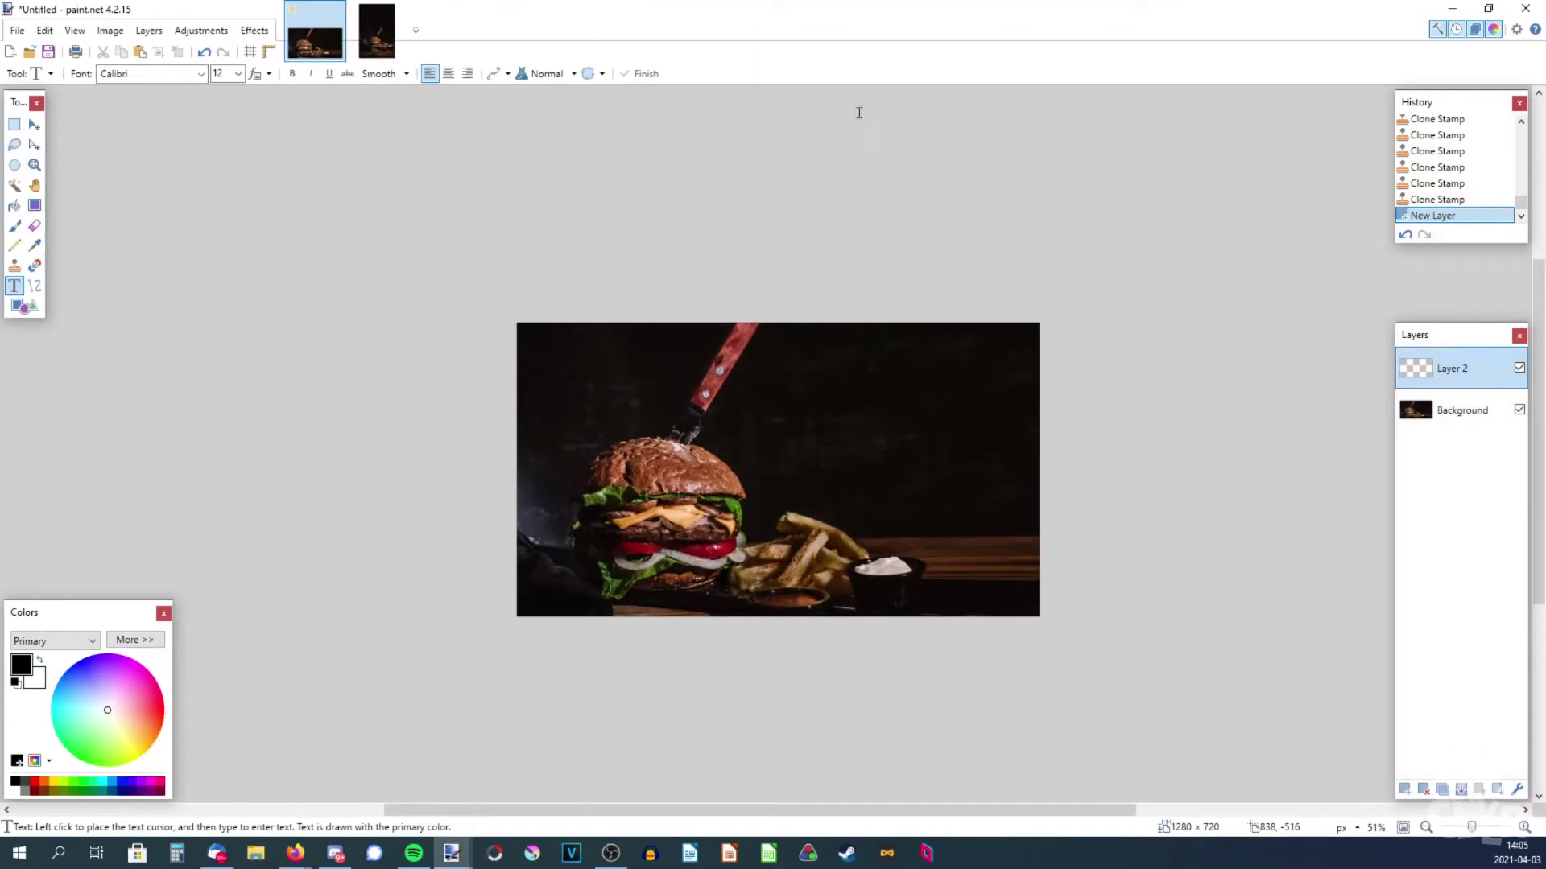
Step: Choose the Varsity Team font and set the text size to 108
{"action": "left_click", "coordinate": [201, 75]}
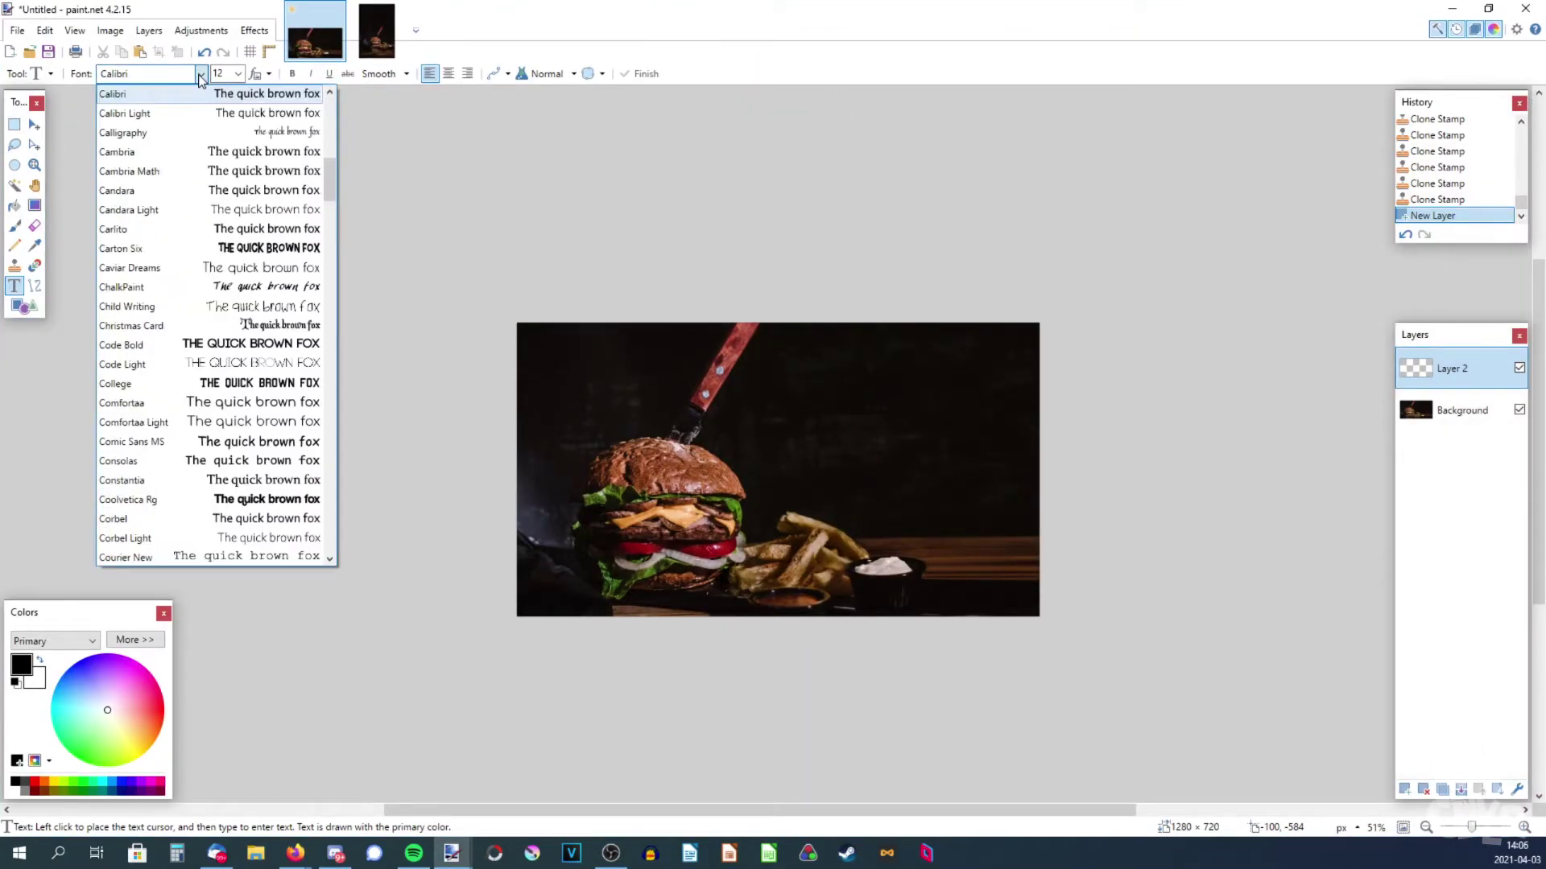
{"action": "left_click_drag", "start_coordinate": [325, 172], "coordinate": [337, 515]}
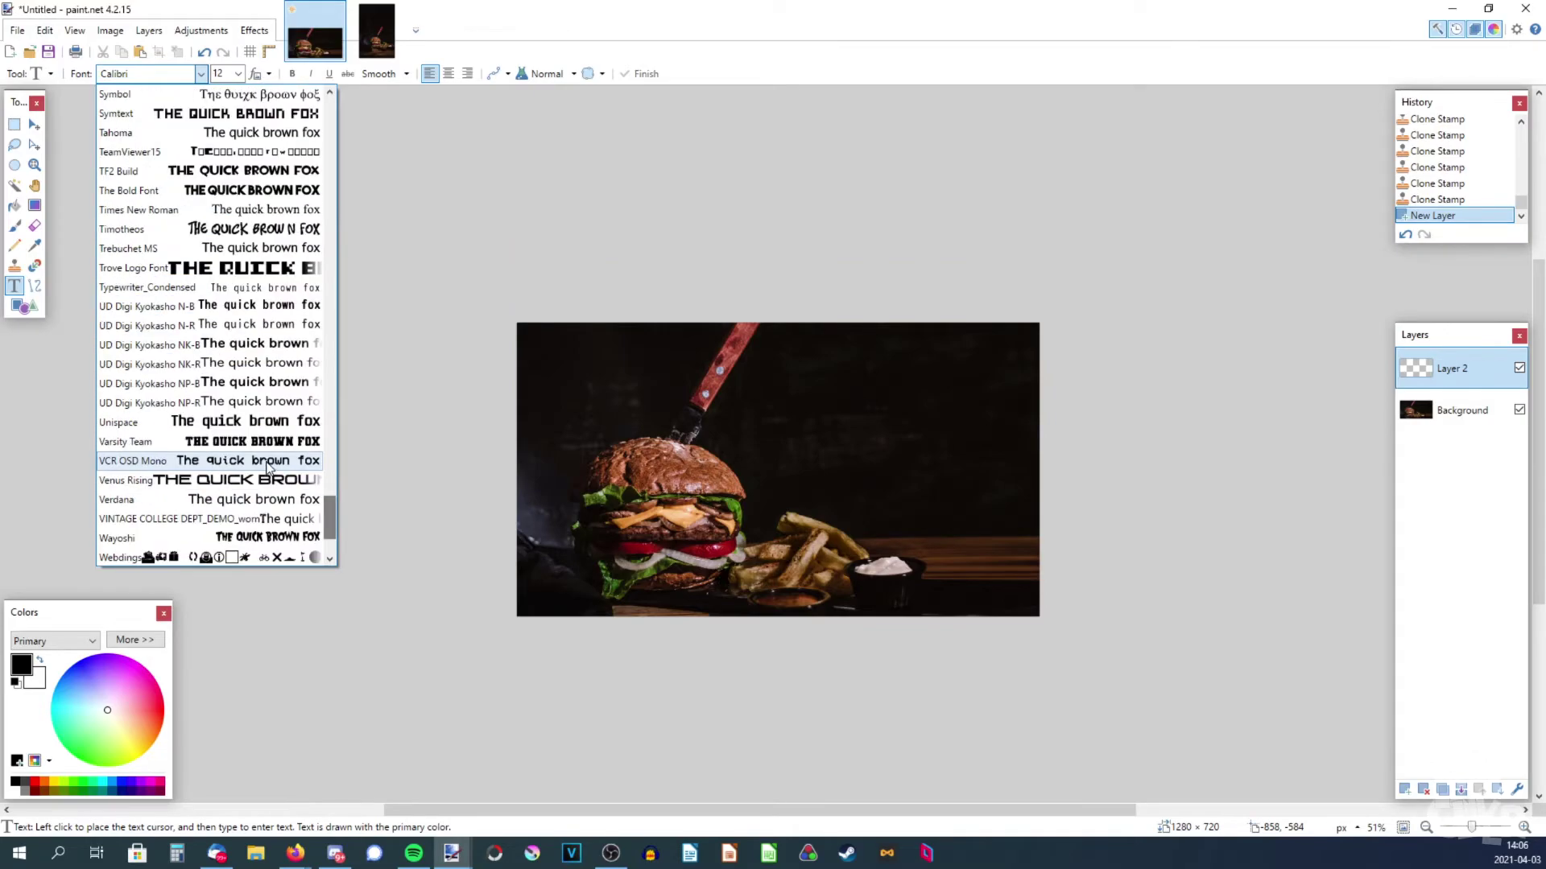
{"action": "left_click", "coordinate": [129, 455]}
{"action": "scroll", "coordinate": [233, 74], "scroll_direction": "down", "scroll_amount": 8}
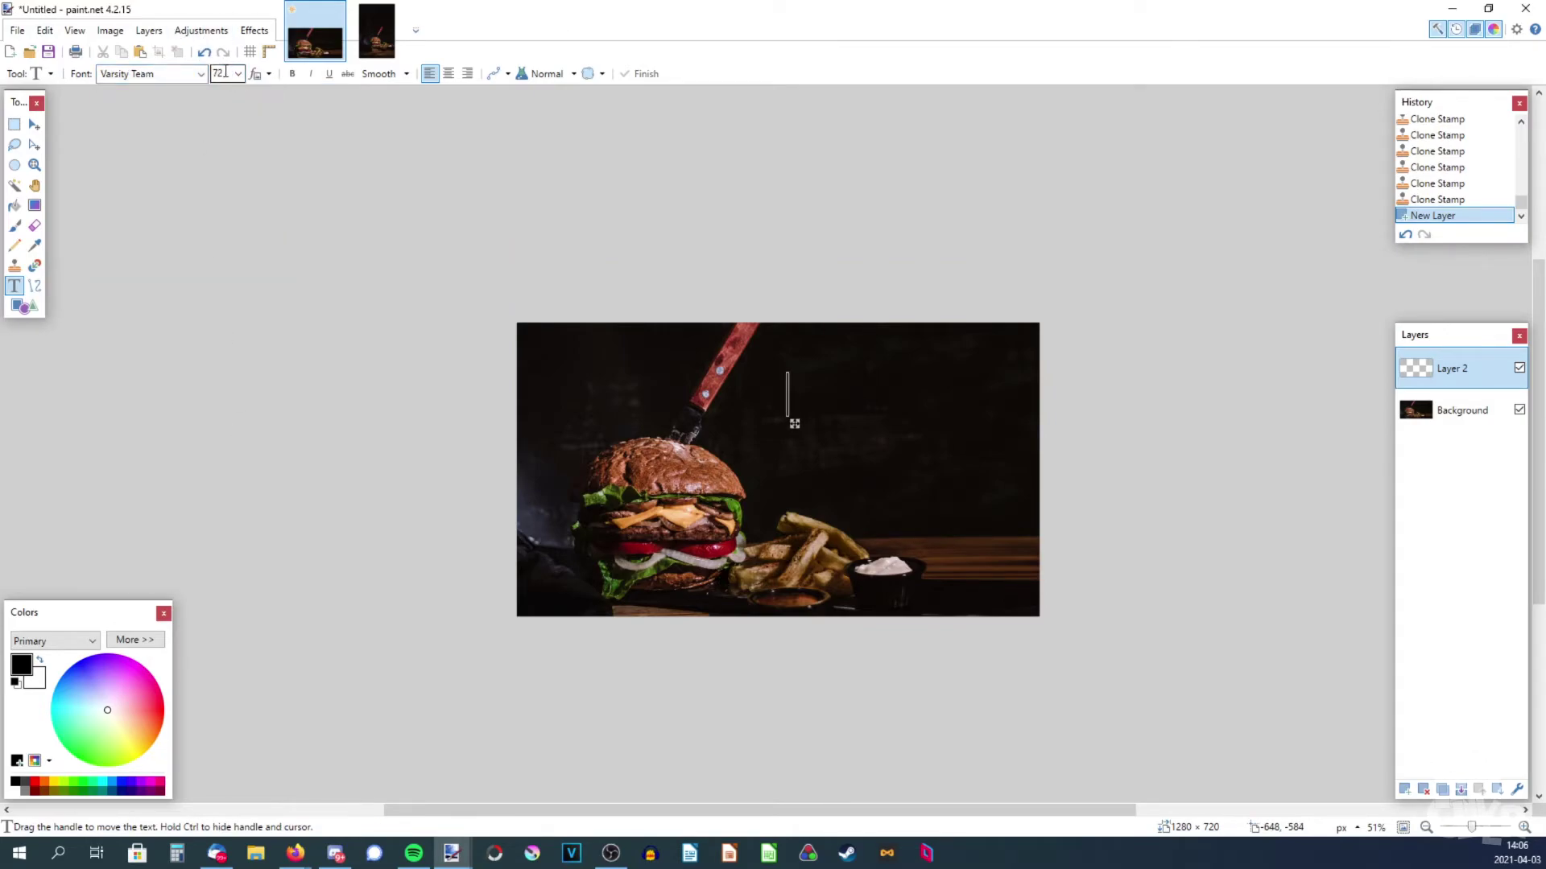
{"action": "left_click", "coordinate": [238, 73]}
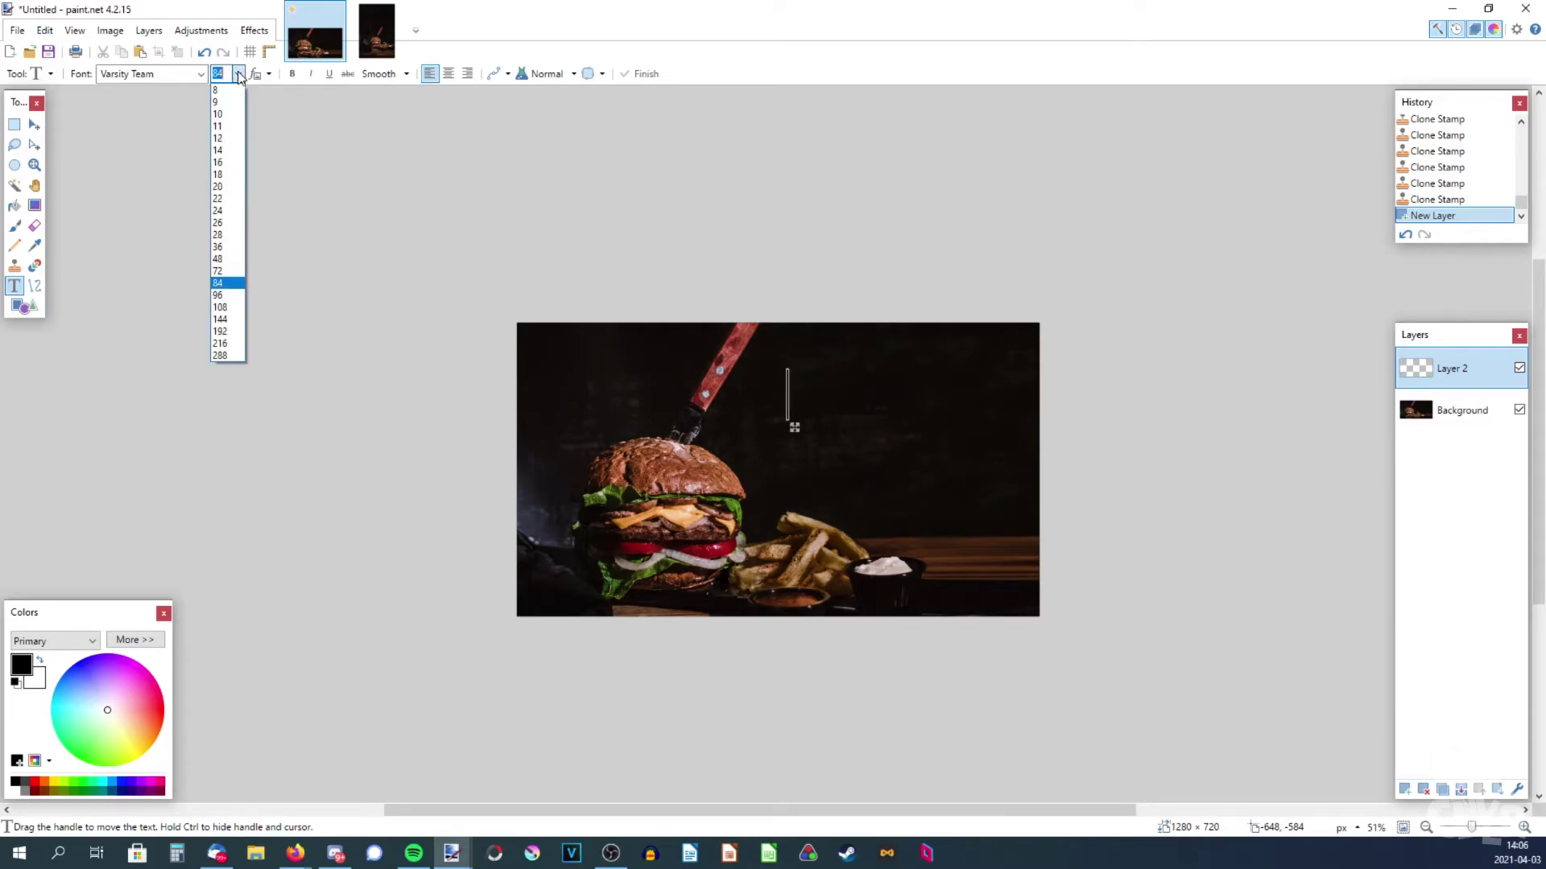
{"action": "left_click", "coordinate": [239, 74]}
{"action": "left_click", "coordinate": [238, 74]}
{"action": "left_click", "coordinate": [238, 74]}
{"action": "left_click", "coordinate": [239, 75]}
{"action": "left_click", "coordinate": [239, 75]}
{"action": "scroll", "coordinate": [238, 73], "scroll_direction": "down", "scroll_amount": 2}
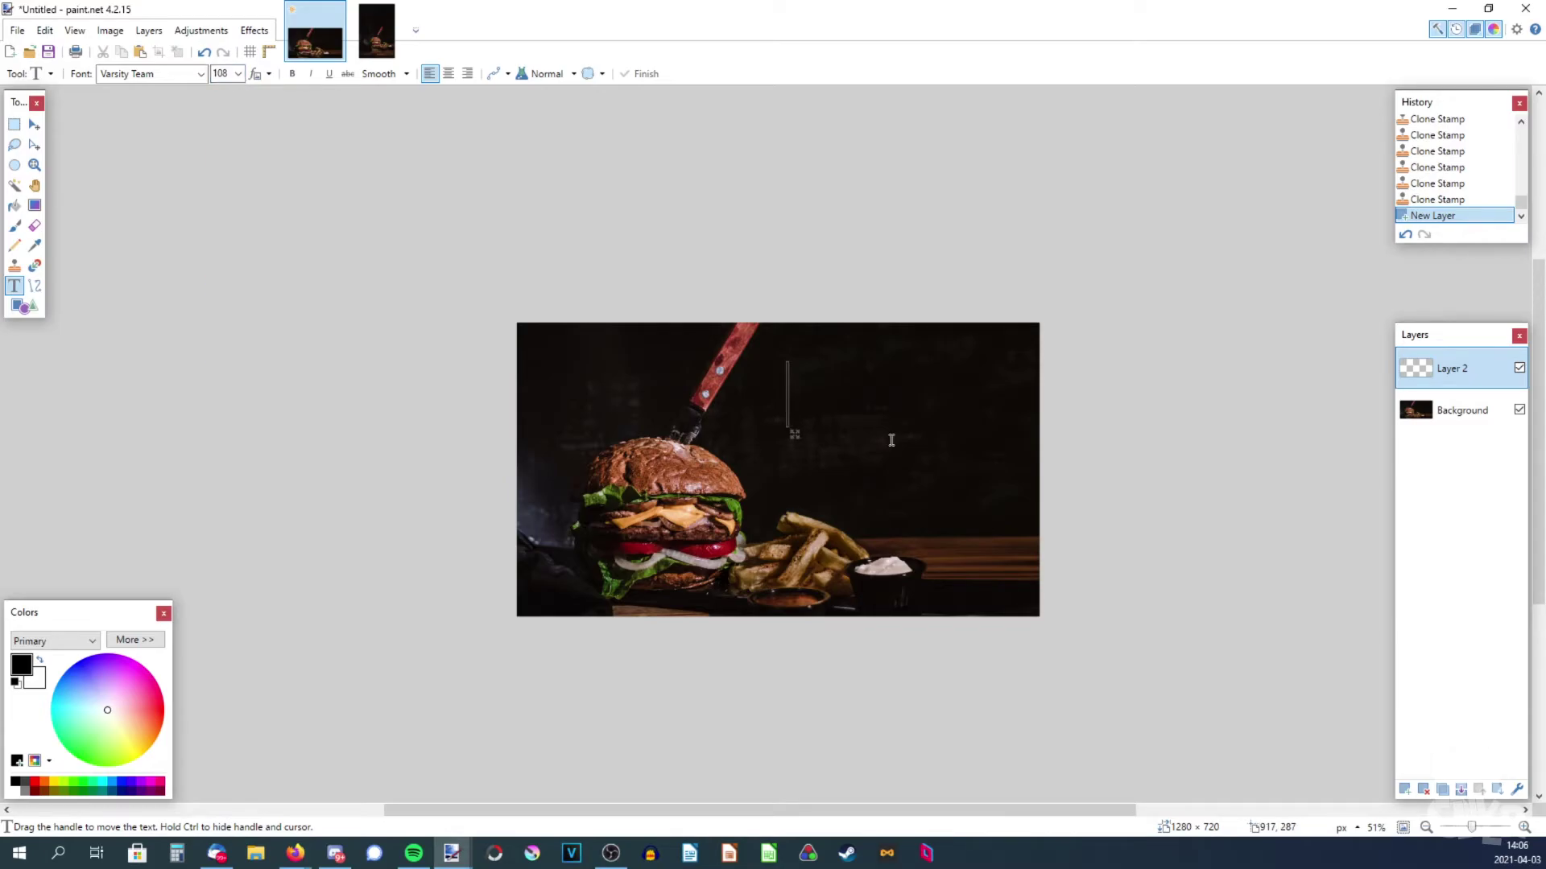
{"action": "scroll", "coordinate": [894, 440], "scroll_direction": "up", "scroll_amount": 3}
{"action": "scroll", "coordinate": [909, 439], "scroll_direction": "down", "scroll_amount": 1}
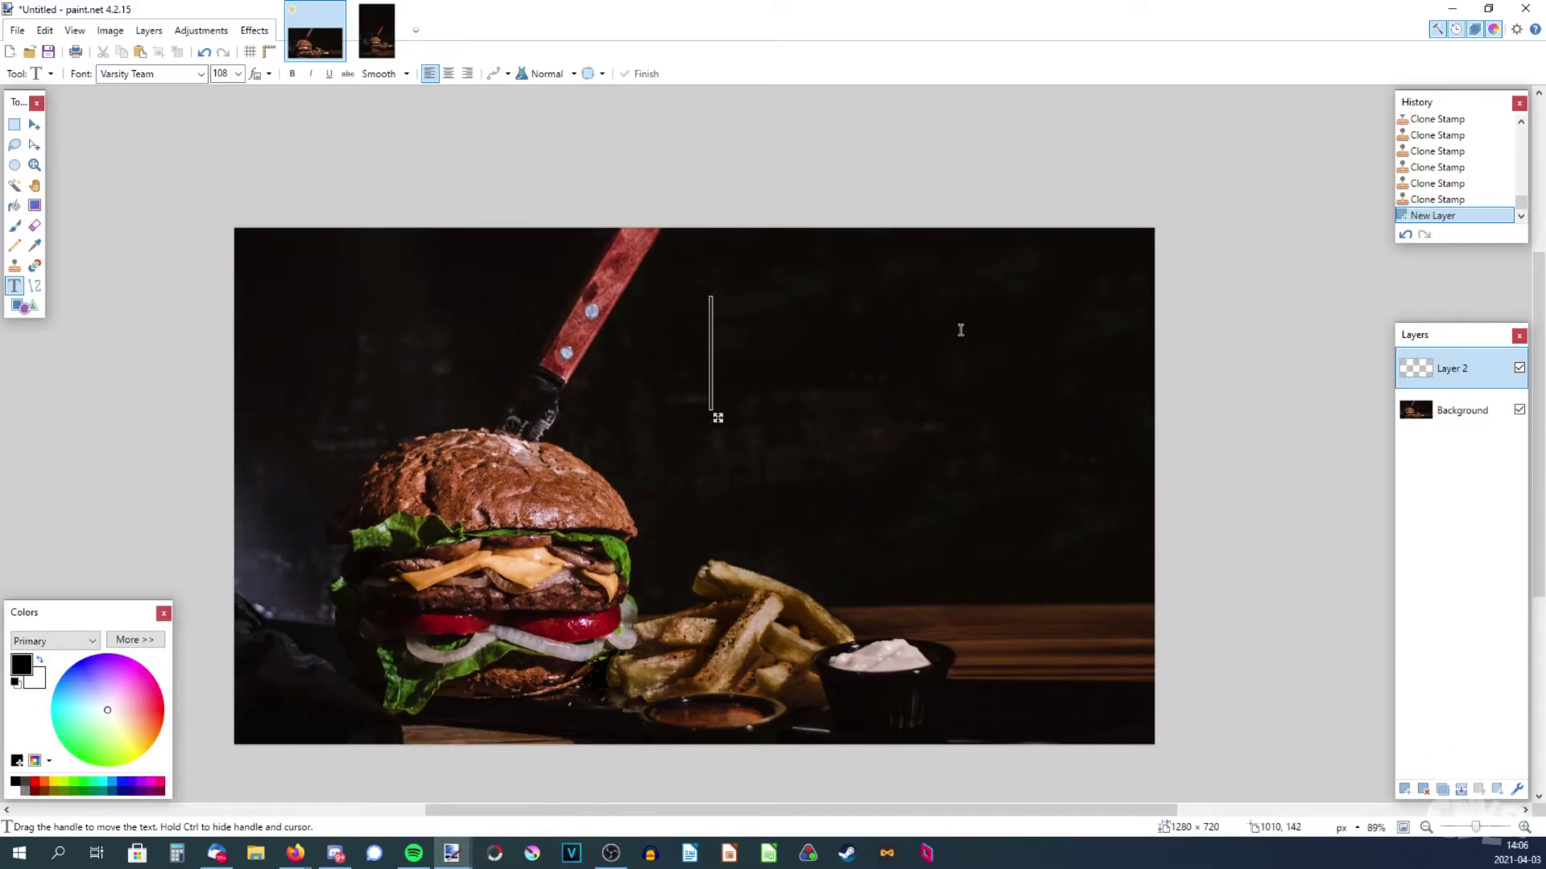
Step: Place a white, left-aligned 'BEST BURGER' title at size 144 at the photo's upper right
{"action": "left_click", "coordinate": [16, 790]}
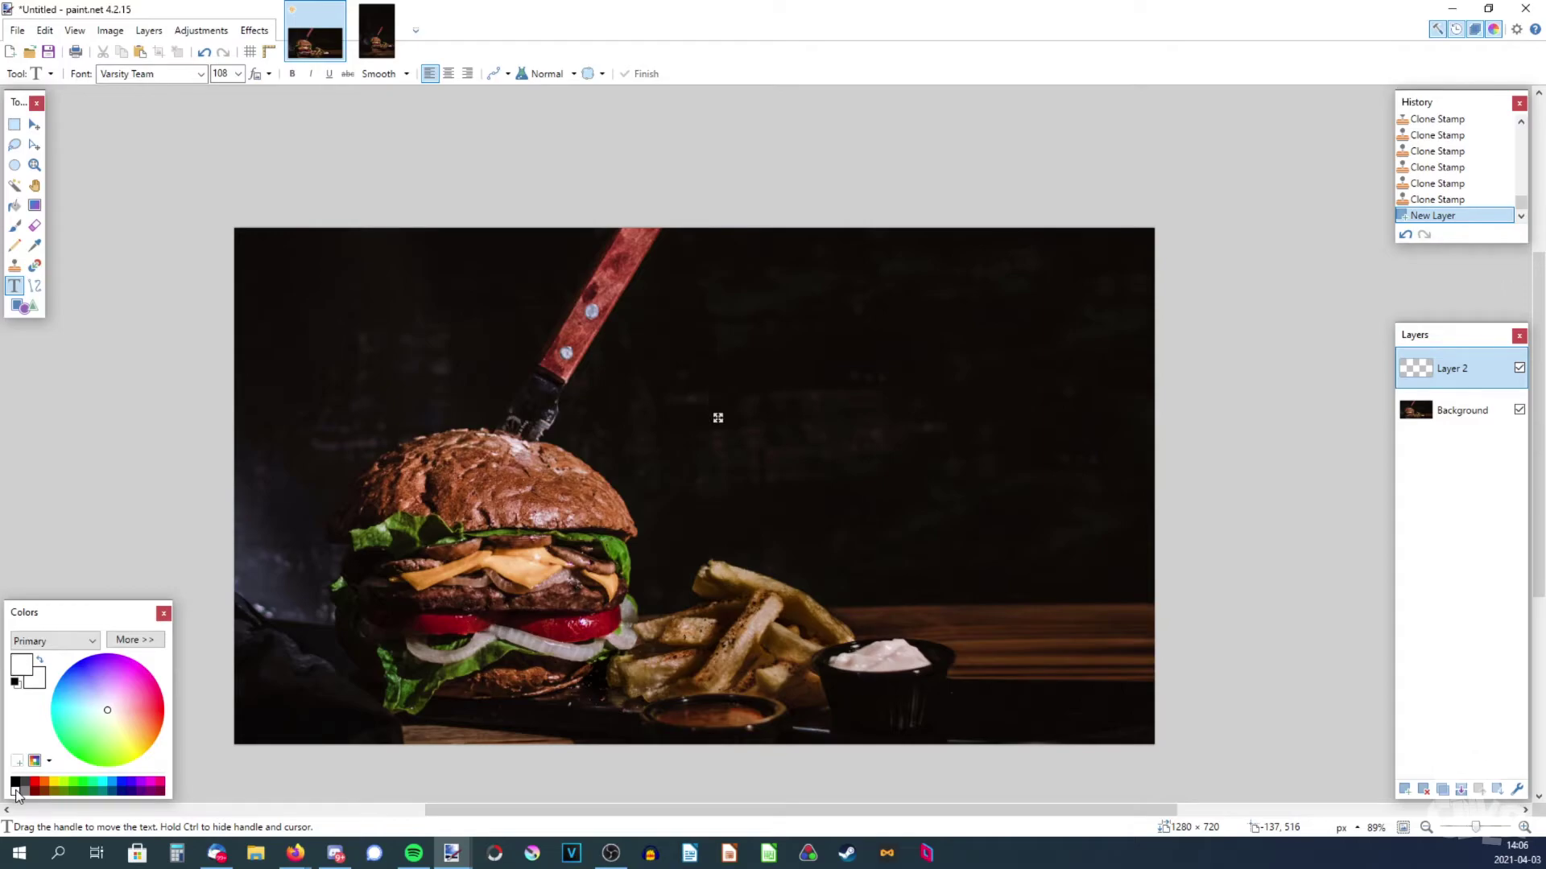
{"action": "left_click", "coordinate": [660, 242]}
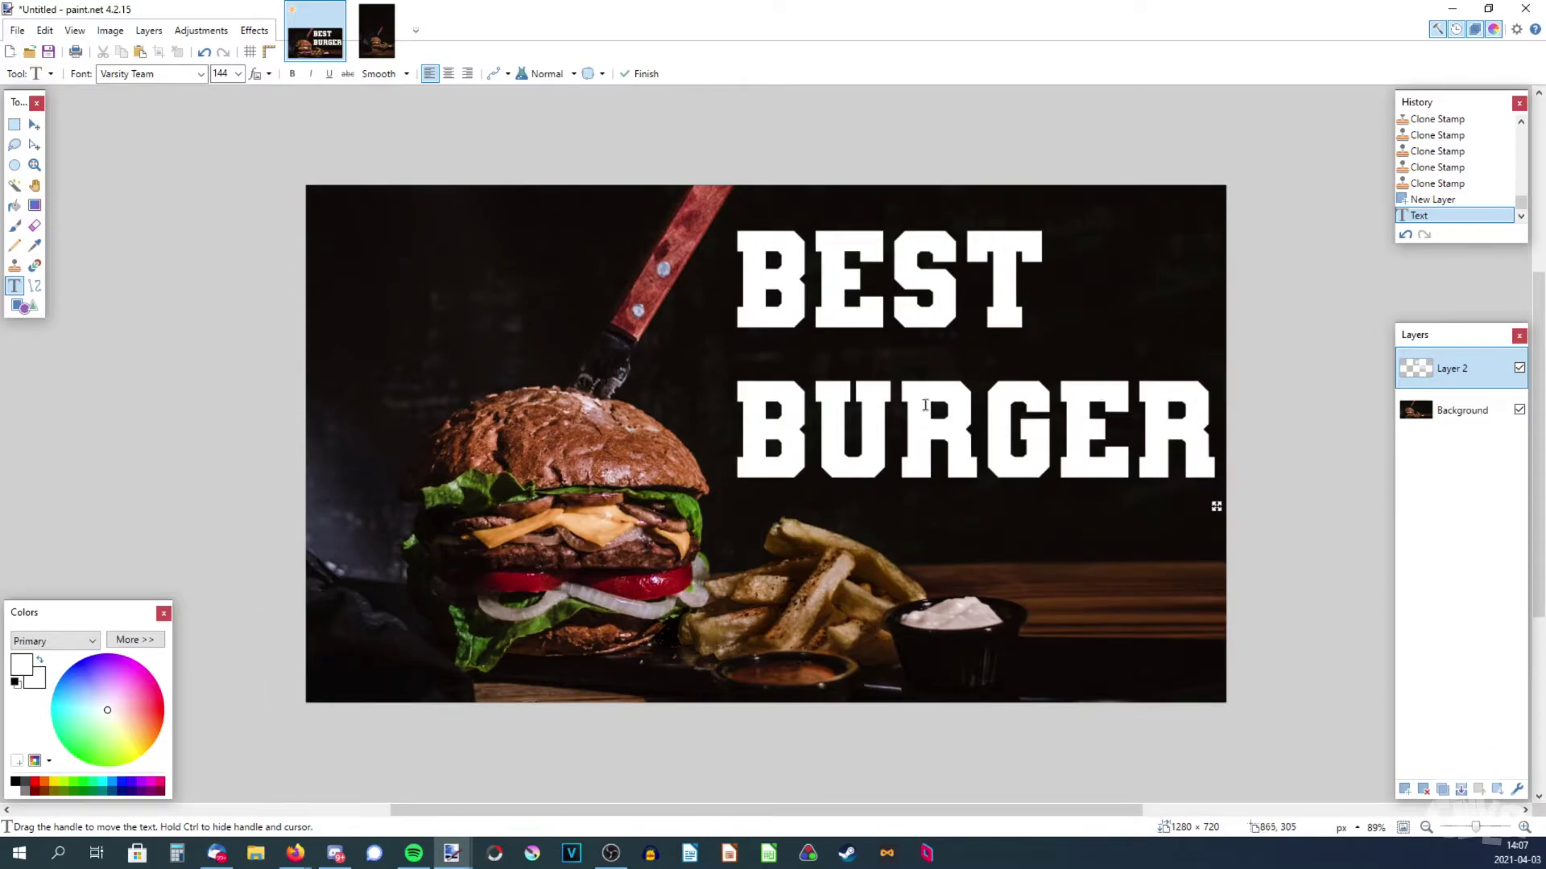
{"action": "scroll", "coordinate": [1214, 504], "scroll_direction": "right", "scroll_amount": 2}
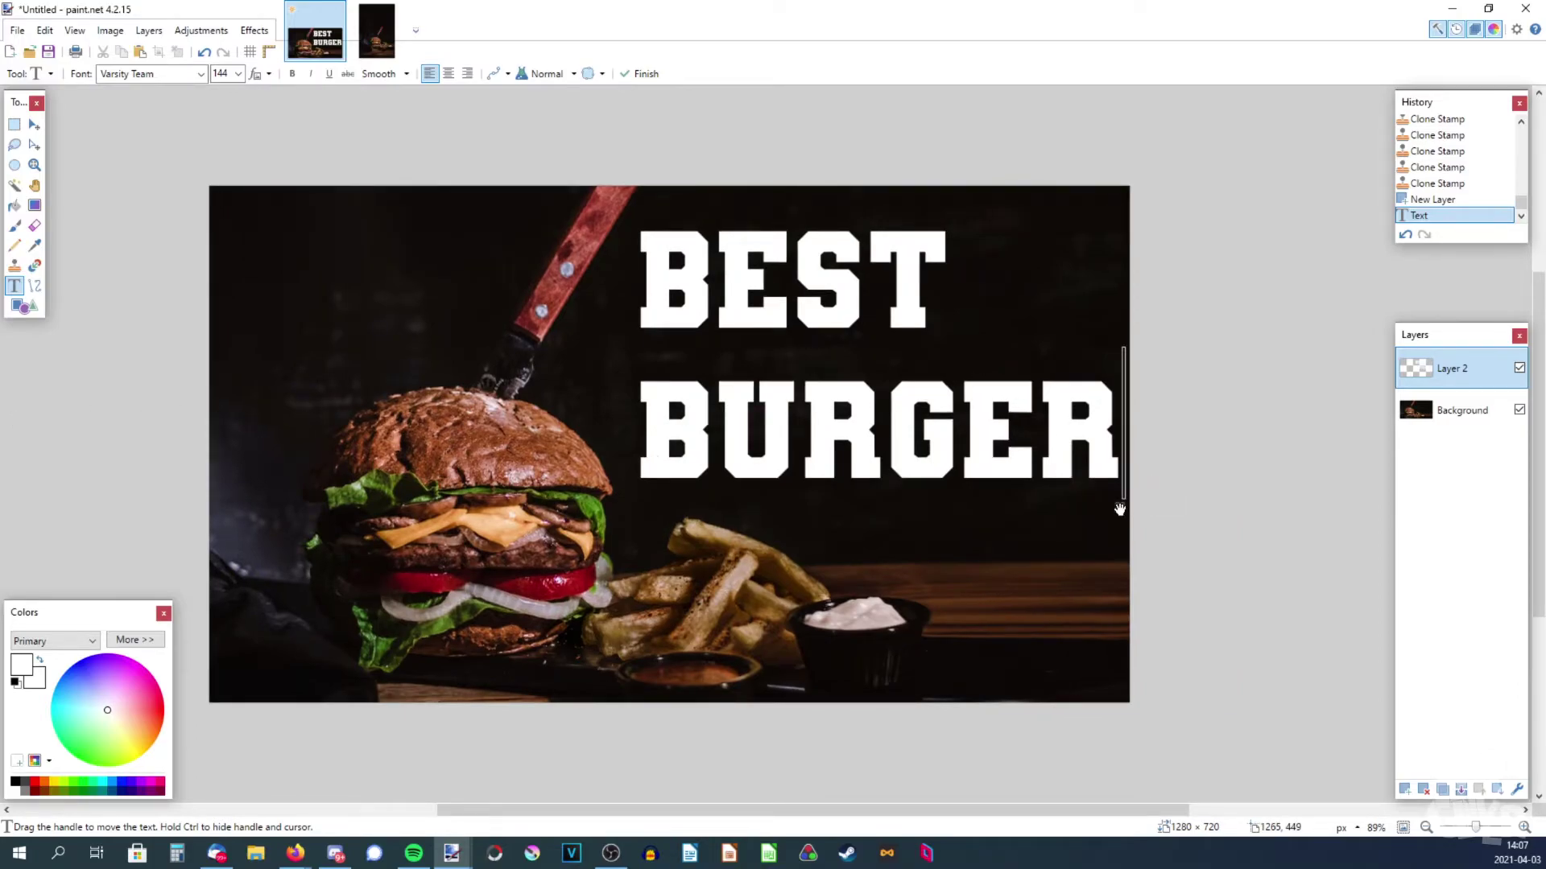
{"action": "left_click_drag", "start_coordinate": [1119, 509], "coordinate": [1113, 504]}
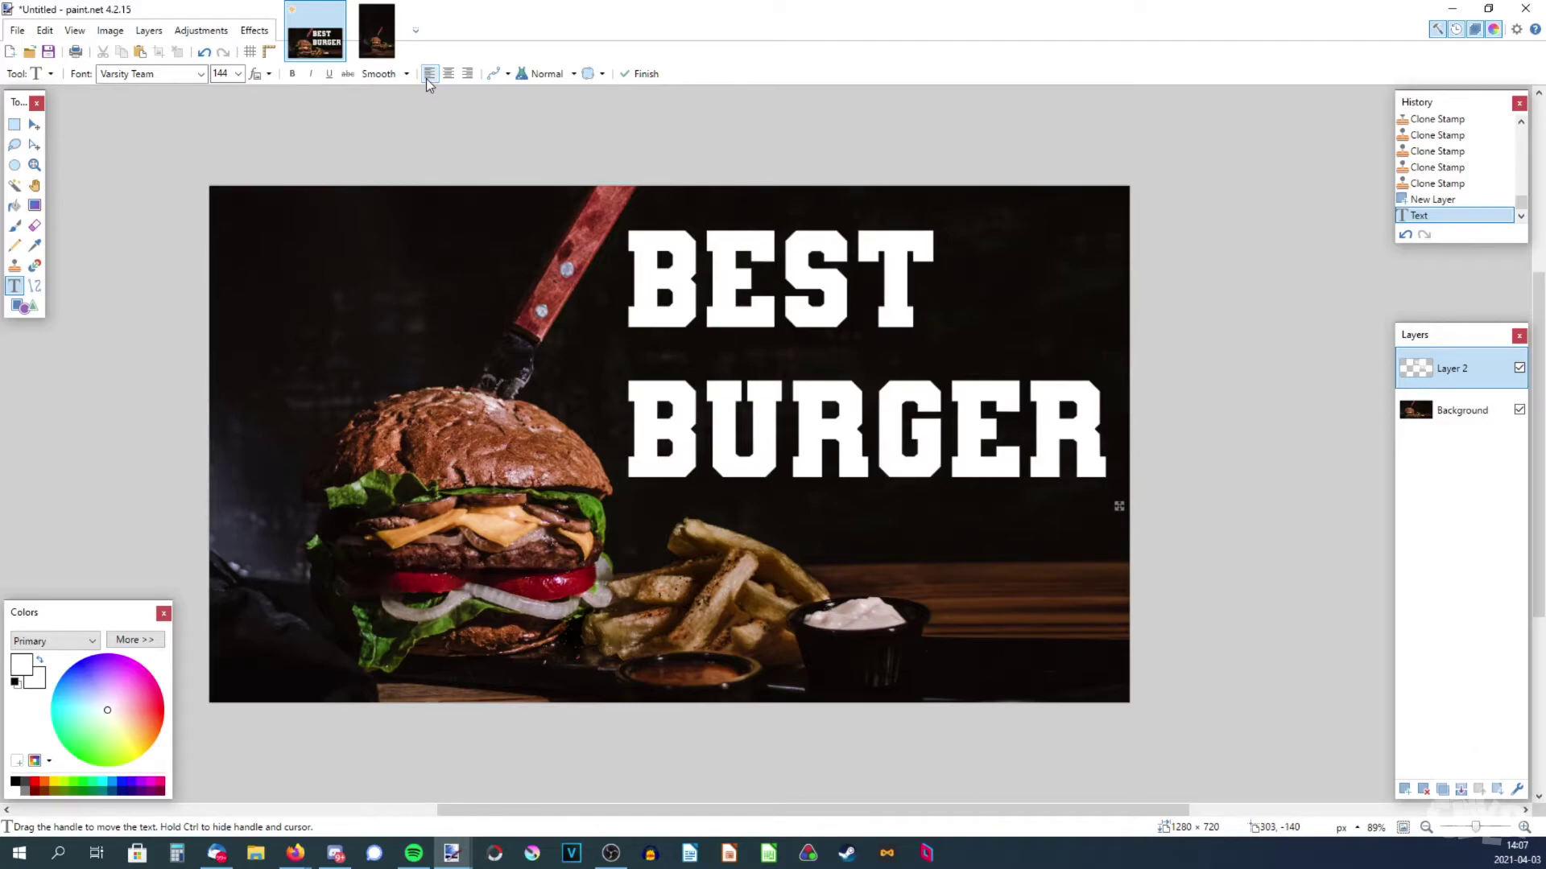
{"action": "left_click", "coordinate": [467, 74]}
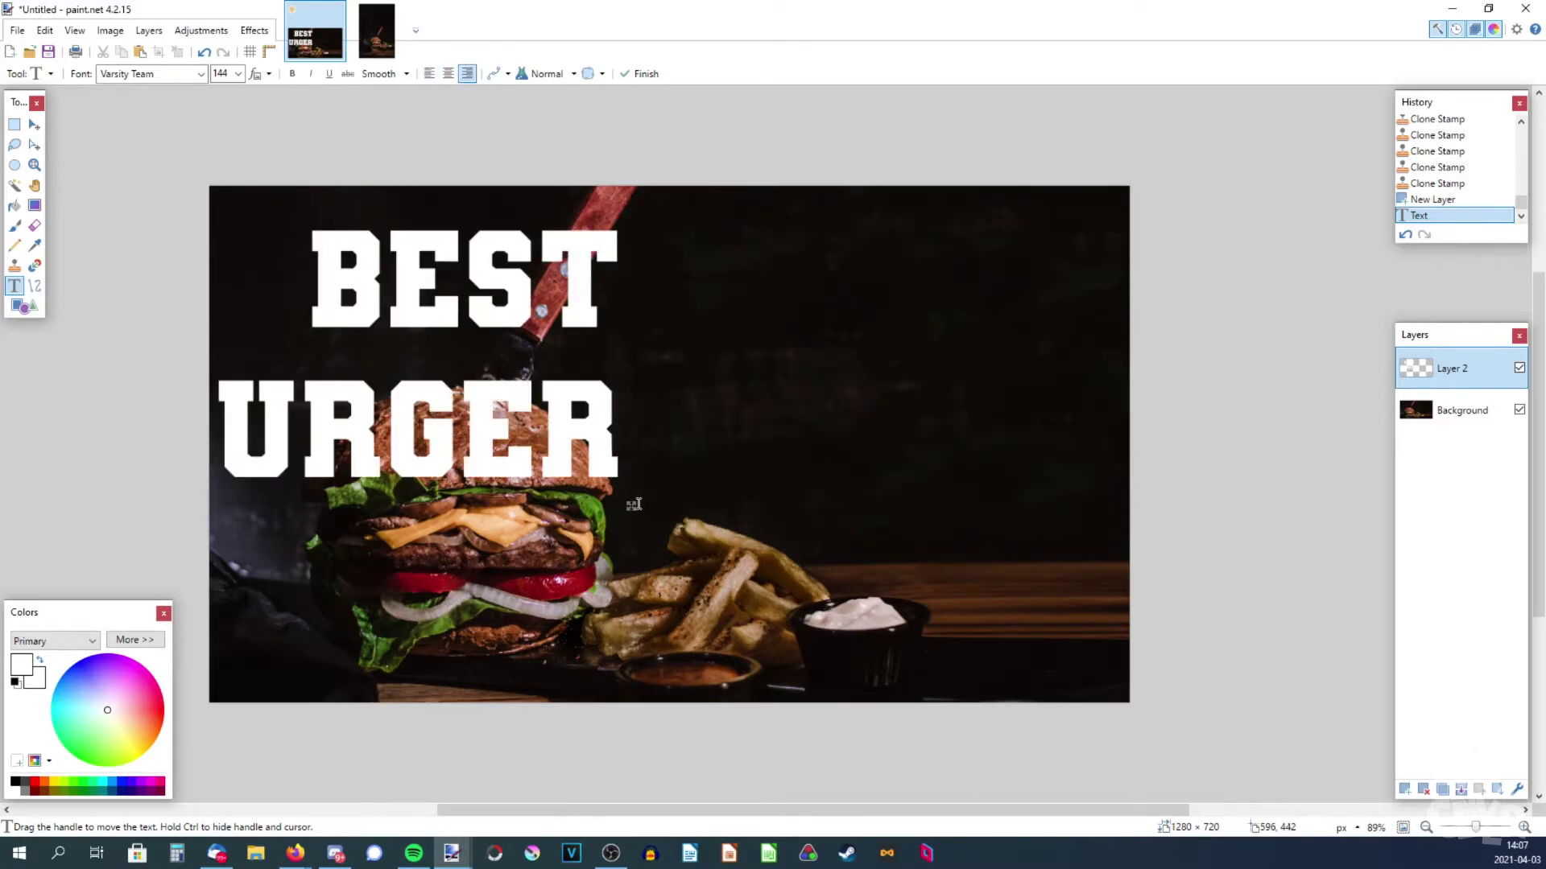
{"action": "key", "text": "ctrl+l"}
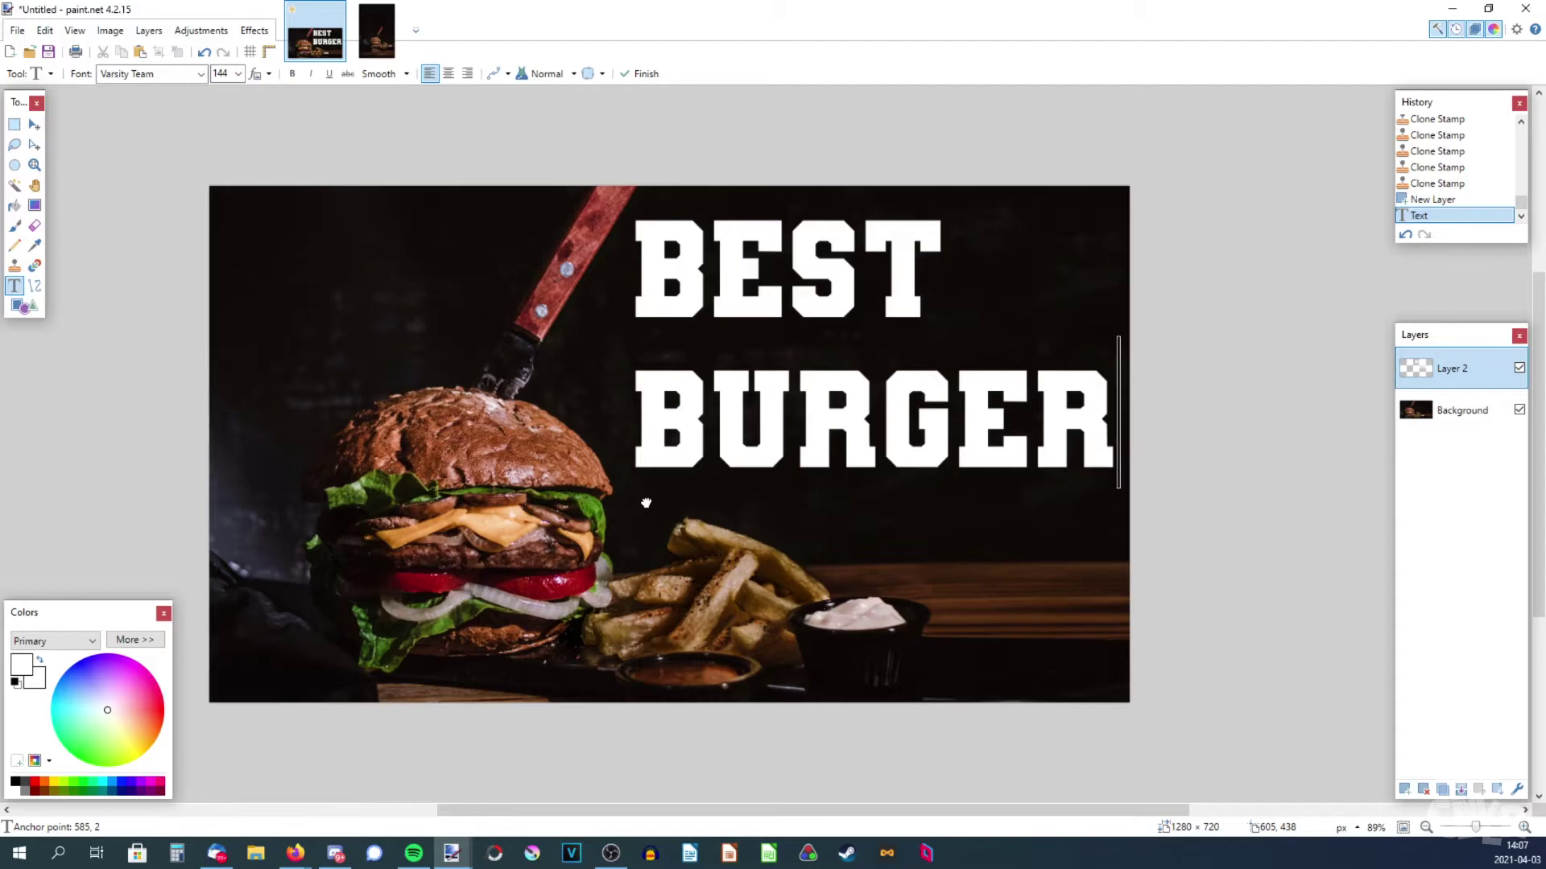
{"action": "key", "text": "s"}
{"action": "scroll", "coordinate": [596, 353], "scroll_direction": "down", "scroll_amount": 3}
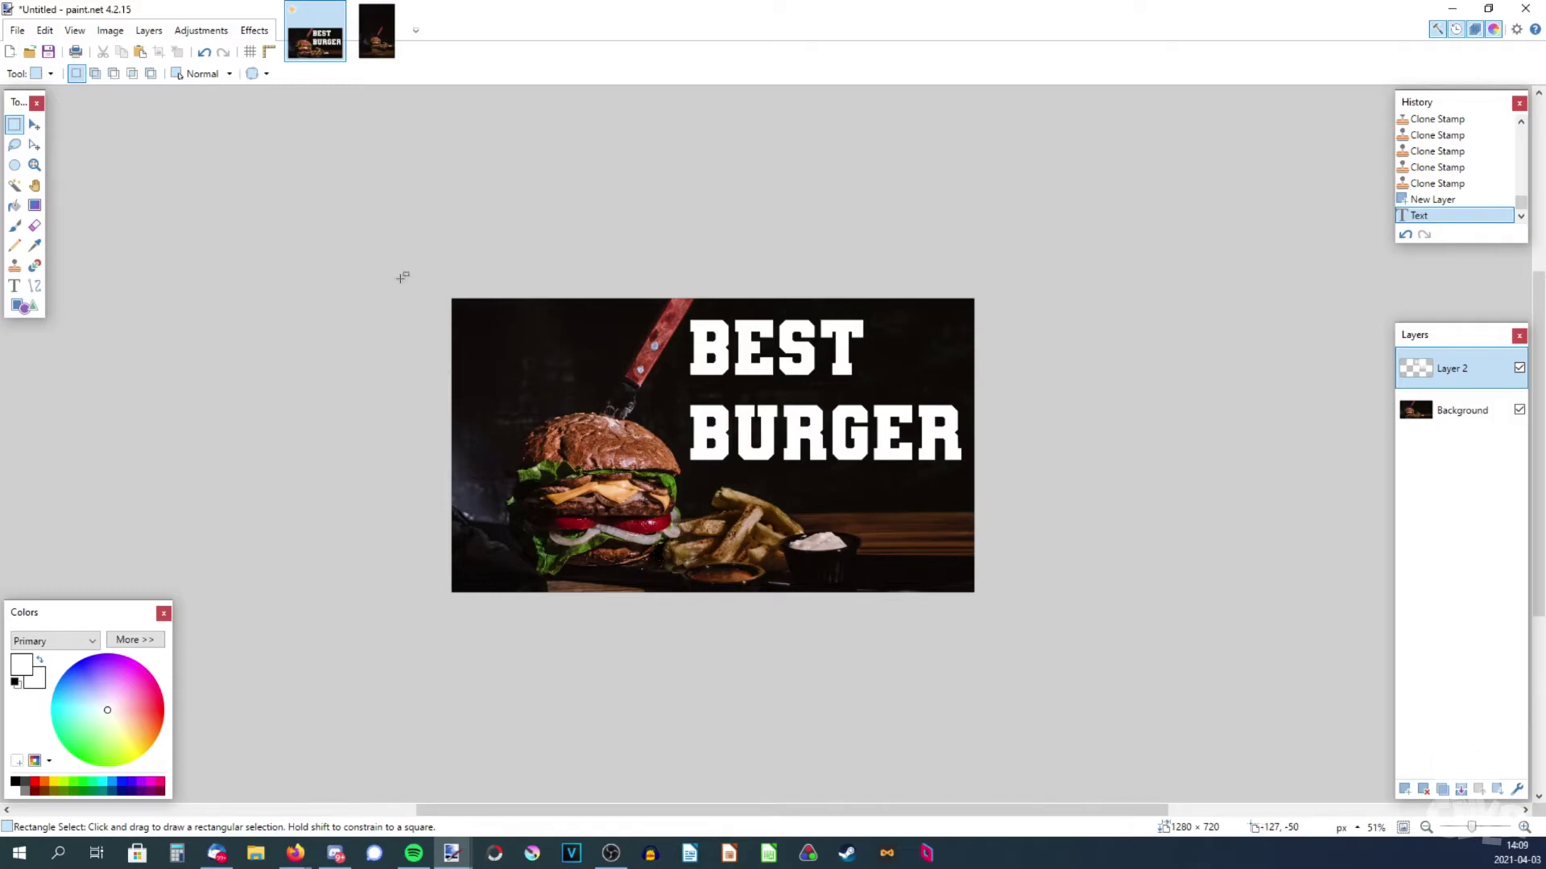
Step: Save the image as 'burger thumbnail.png' in PNG format, flattening the layers
{"action": "left_click", "coordinate": [17, 30]}
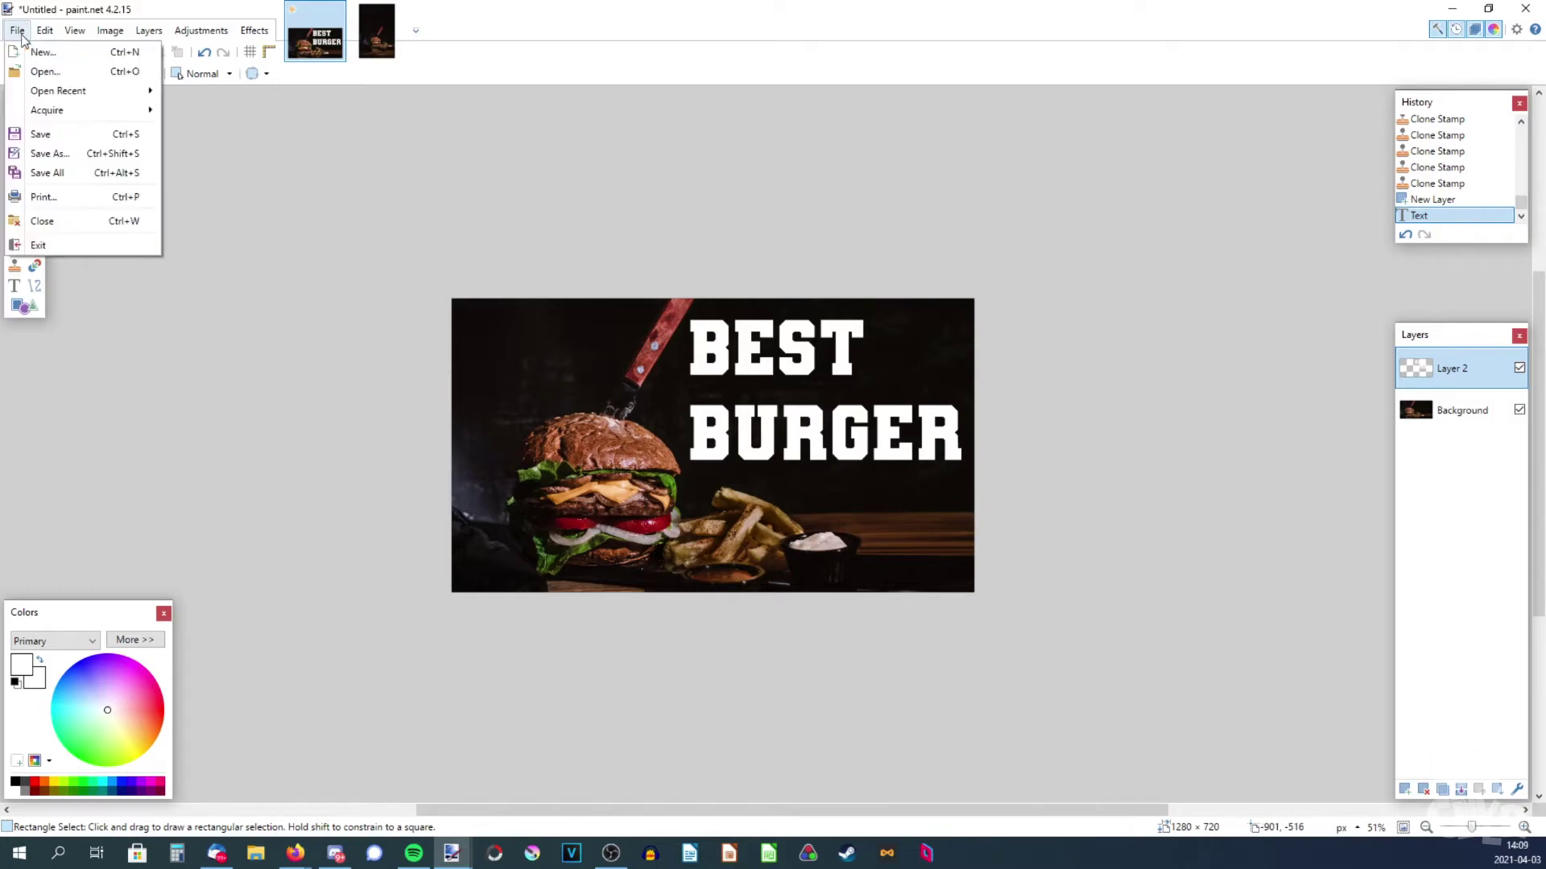
{"action": "left_click", "coordinate": [61, 154]}
{"action": "left_click", "coordinate": [148, 519]}
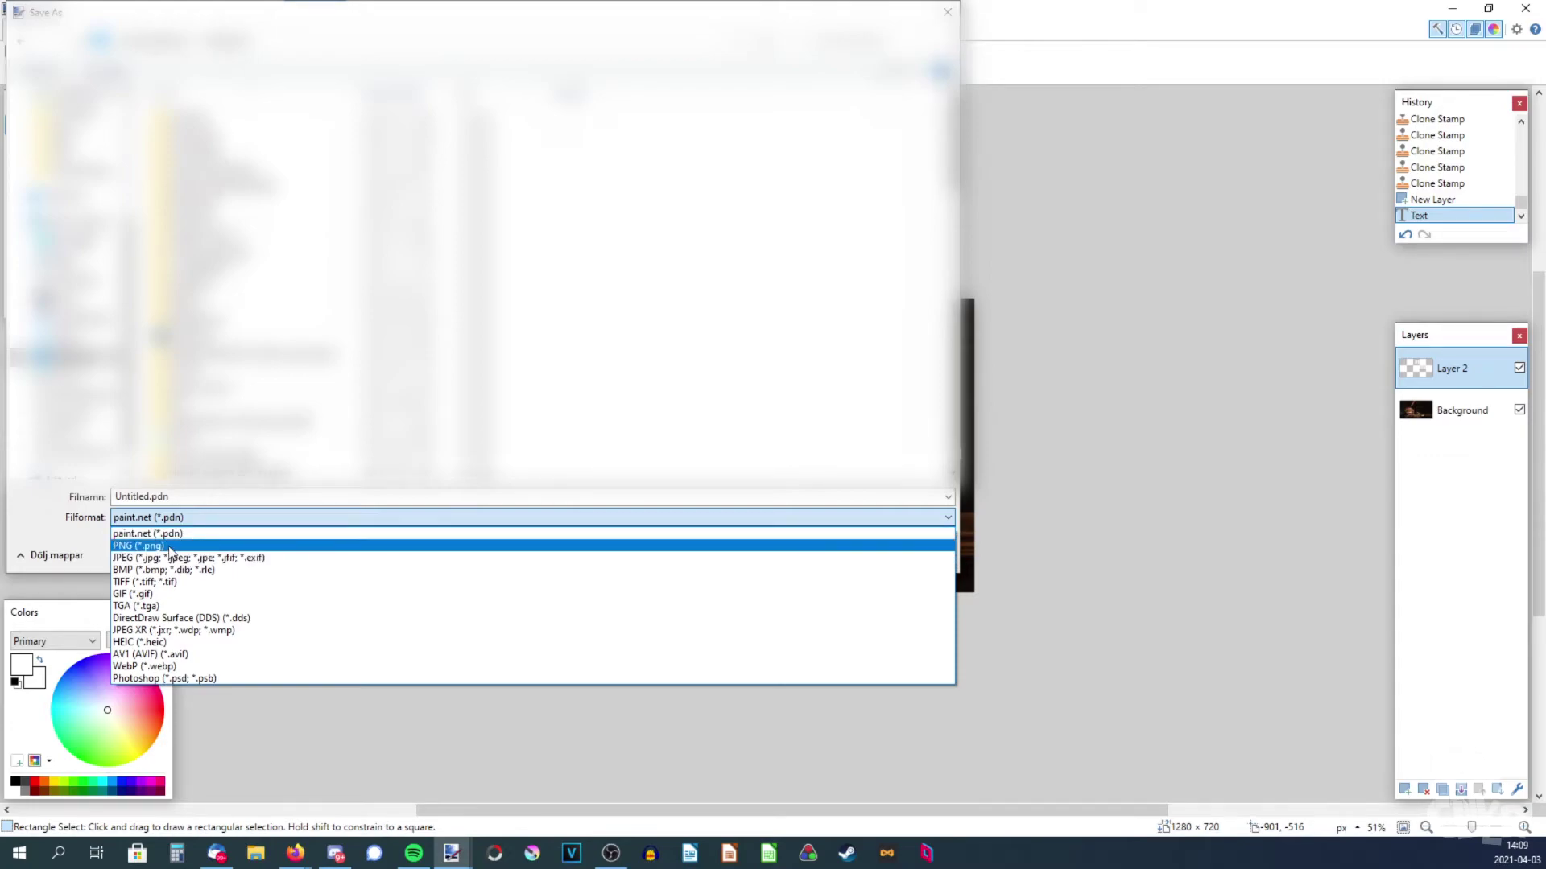
{"action": "left_click", "coordinate": [161, 545]}
{"action": "left_click", "coordinate": [152, 497]}
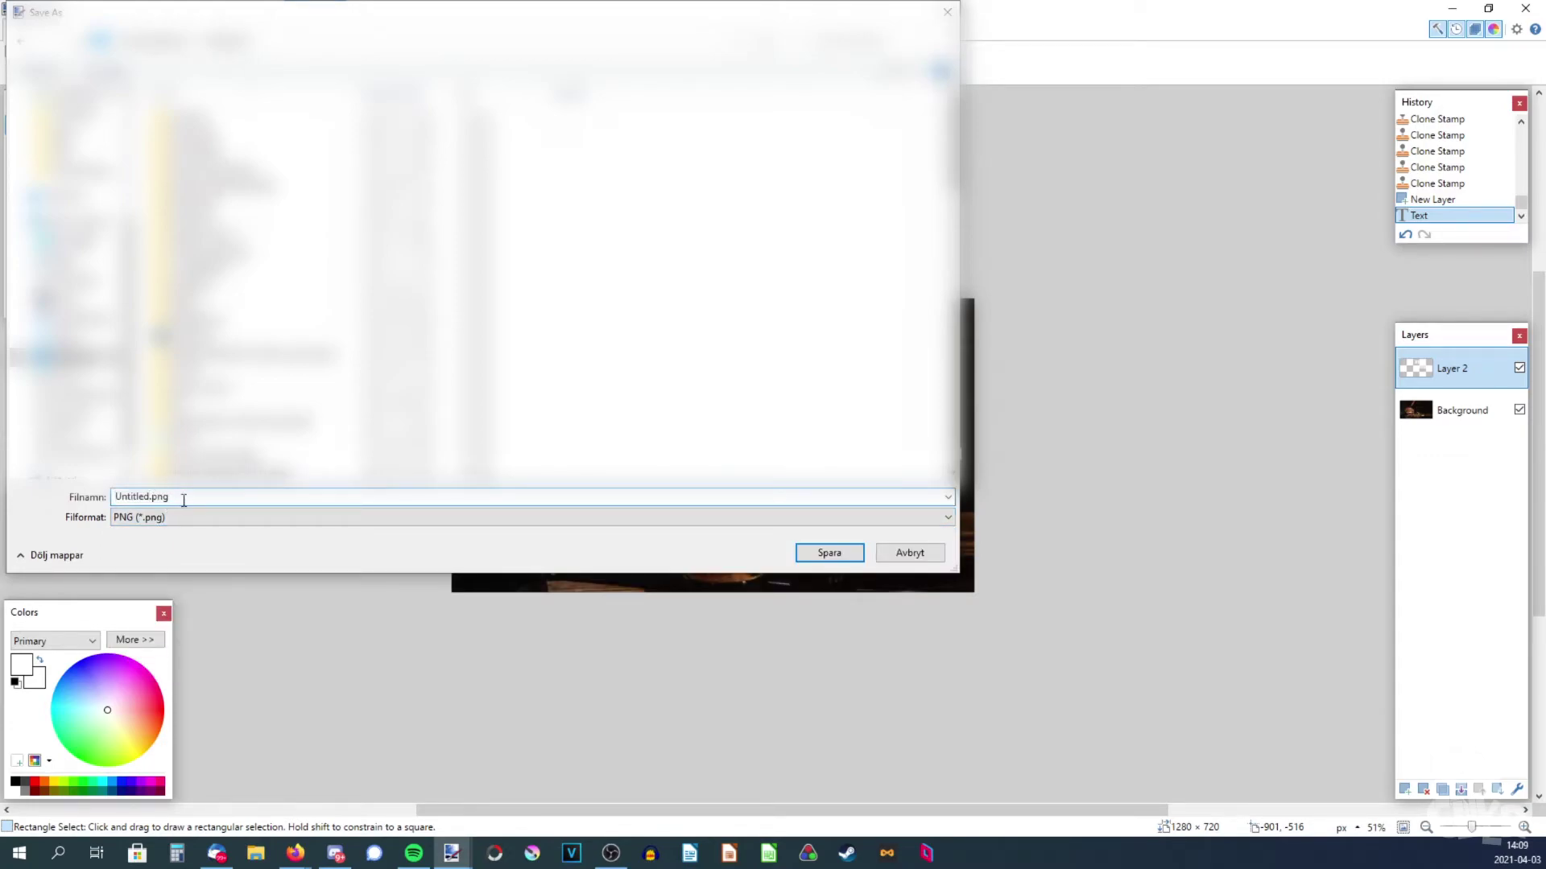
{"action": "key", "text": "BackSpace"}
{"action": "key", "text": "BackSpace"}
{"action": "key", "text": "BackSpace"}
{"action": "key", "text": "BackSpace"}
{"action": "key", "text": "BackSpace"}
{"action": "key", "text": "BackSpace"}
{"action": "key", "text": "BackSpace"}
{"action": "key", "text": "BackSpace"}
{"action": "type", "text": "b"}
{"action": "key", "text": "Return"}
{"action": "key", "text": "Return"}
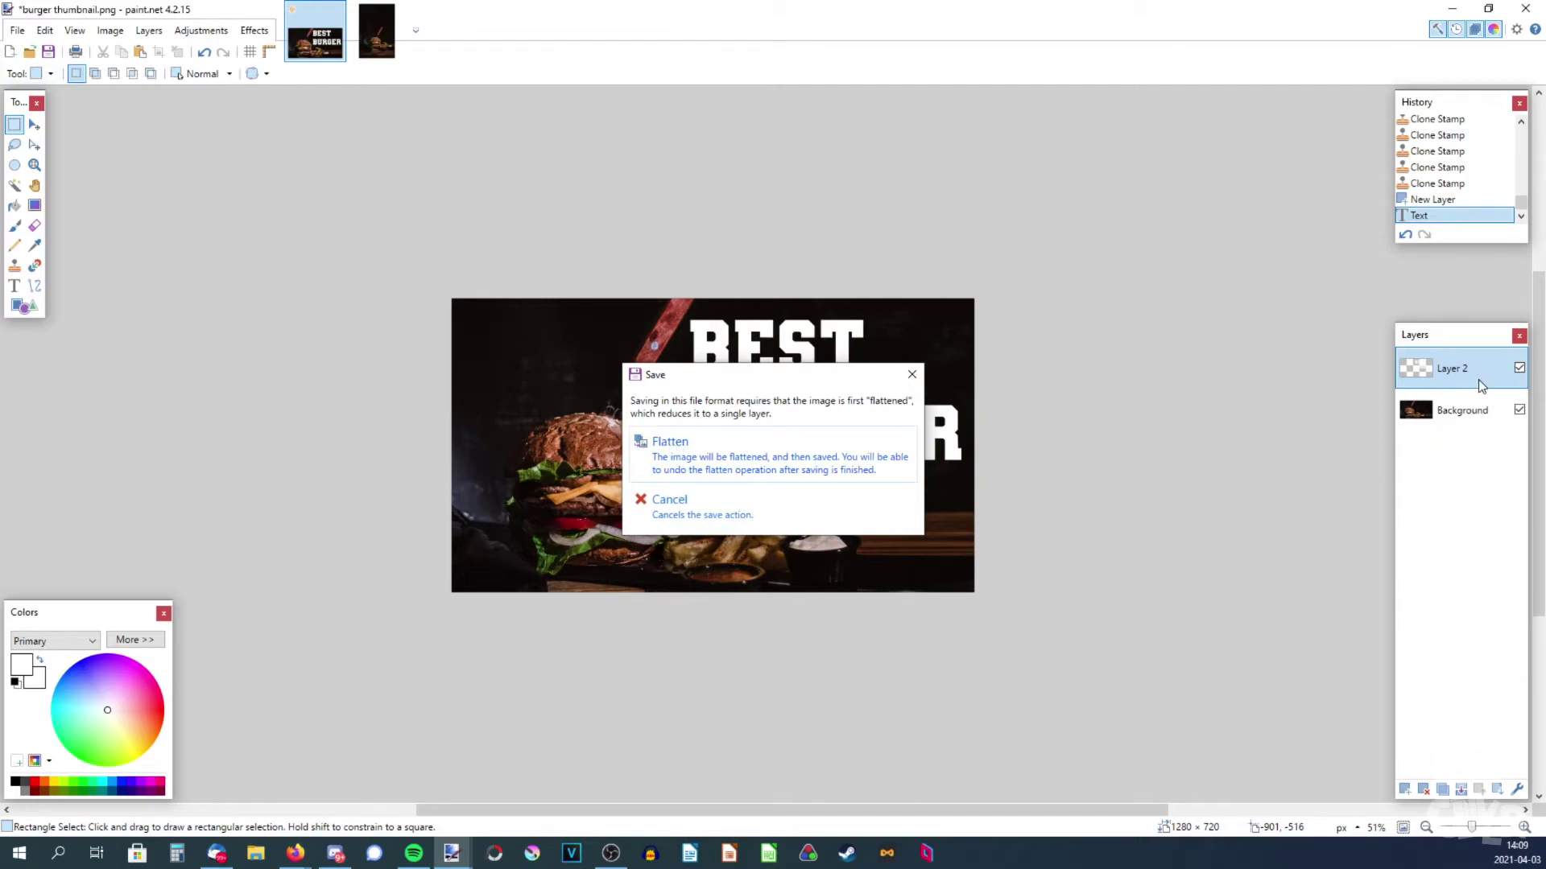
{"action": "left_click", "coordinate": [844, 439]}
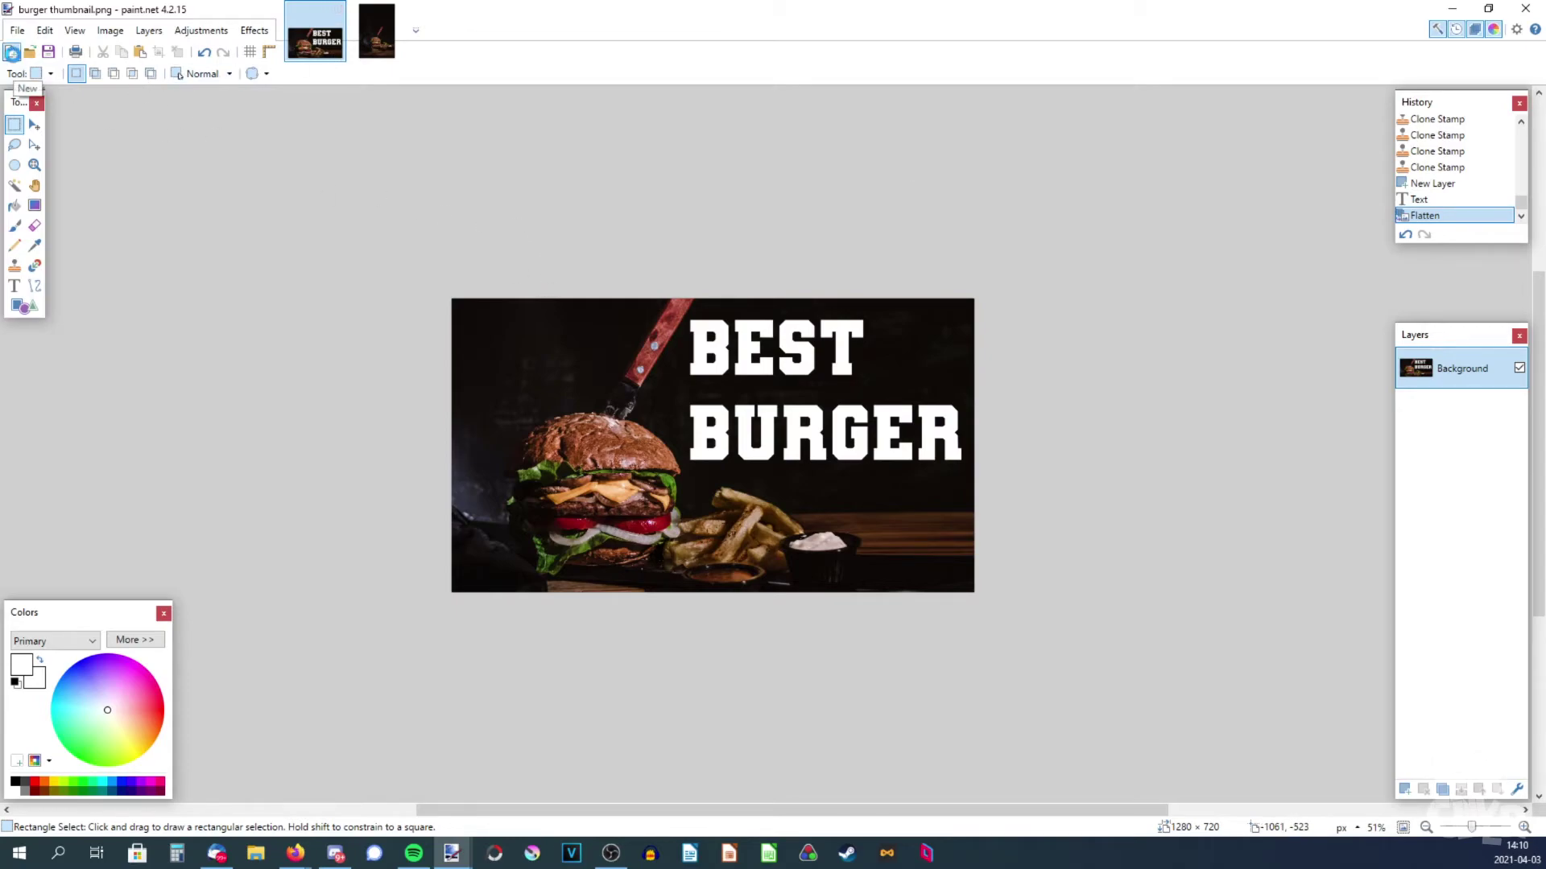
Step: Create a new blank image 1280 wide and 720 high
{"action": "left_click", "coordinate": [12, 53]}
{"action": "type", "text": "1280"}
{"action": "key", "text": "Tab"}
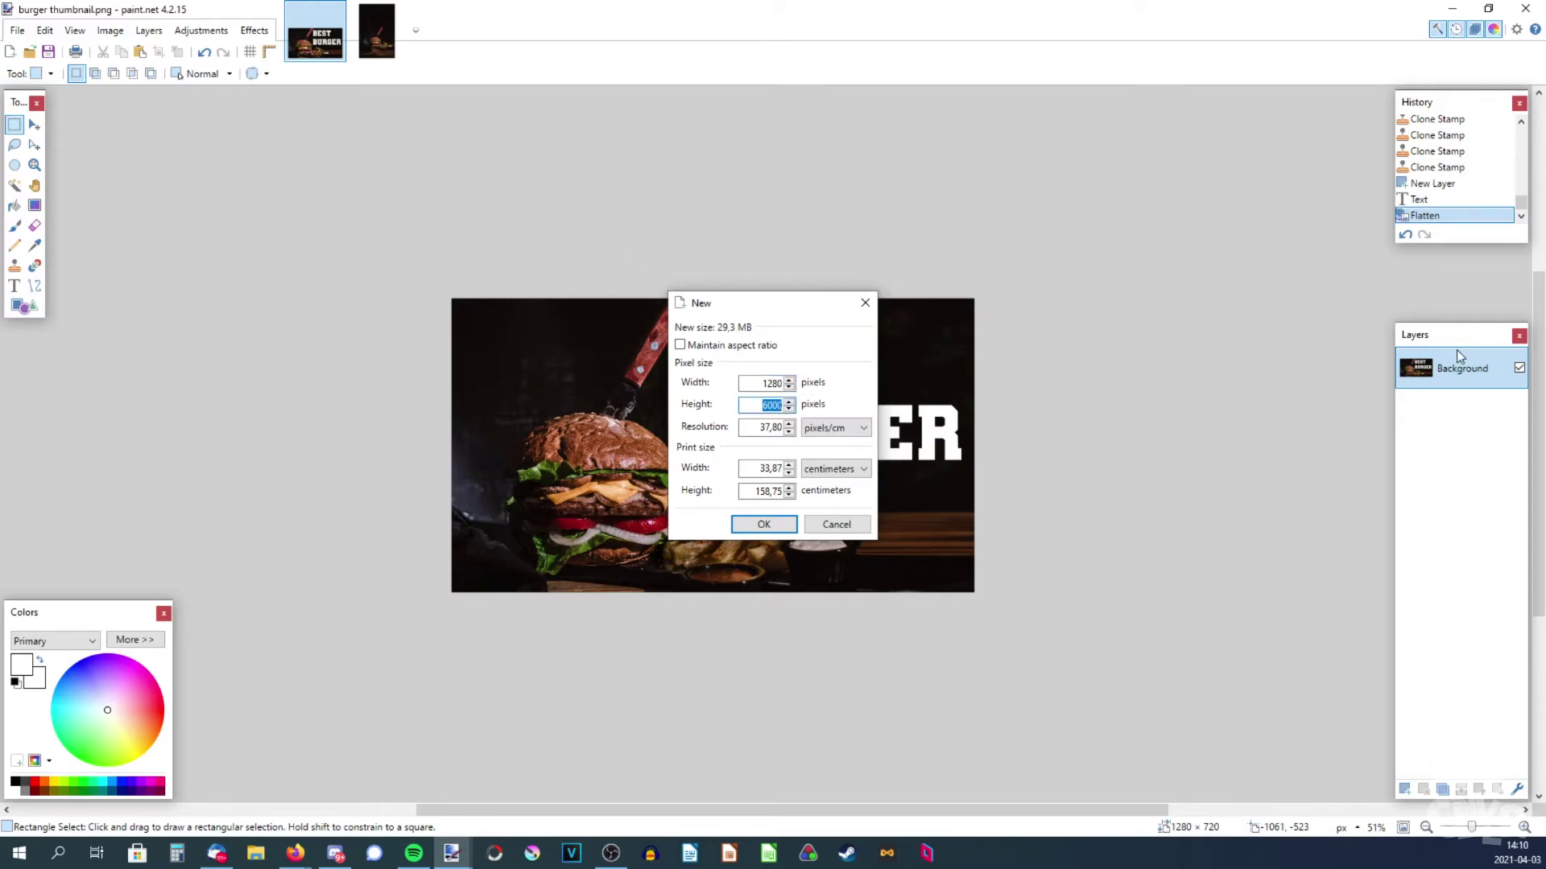
{"action": "type", "text": "720"}
{"action": "key", "text": "Return"}
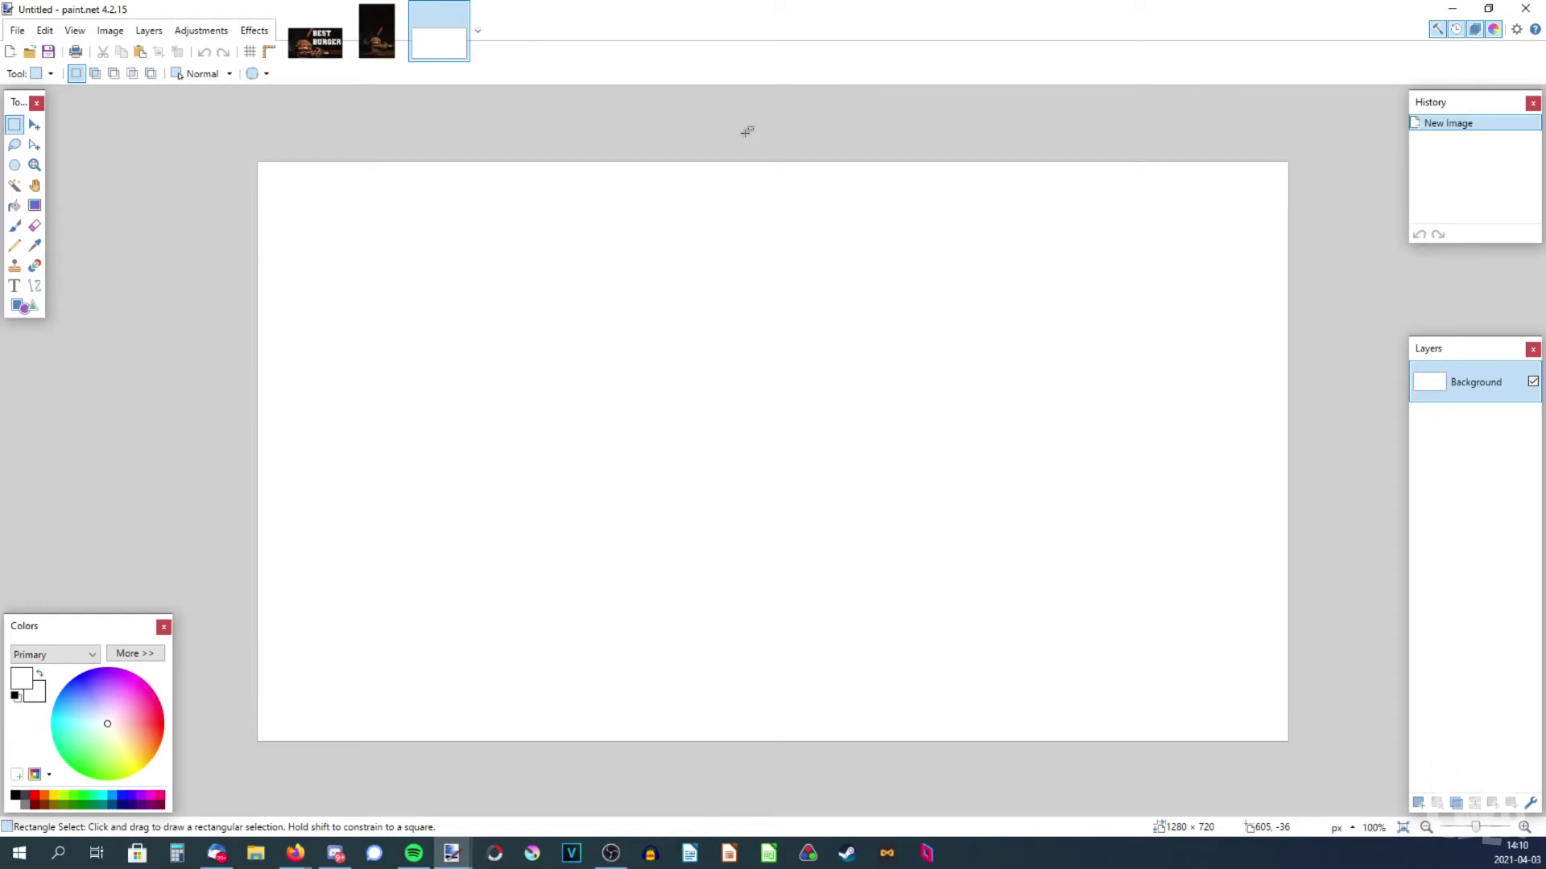
Step: Open minecraft boat.png from the desktop as a new image and copy all of it
{"action": "double_click", "coordinate": [656, 21]}
{"action": "left_click_drag", "start_coordinate": [1237, 354], "coordinate": [616, 371]}
{"action": "left_click", "coordinate": [654, 439]}
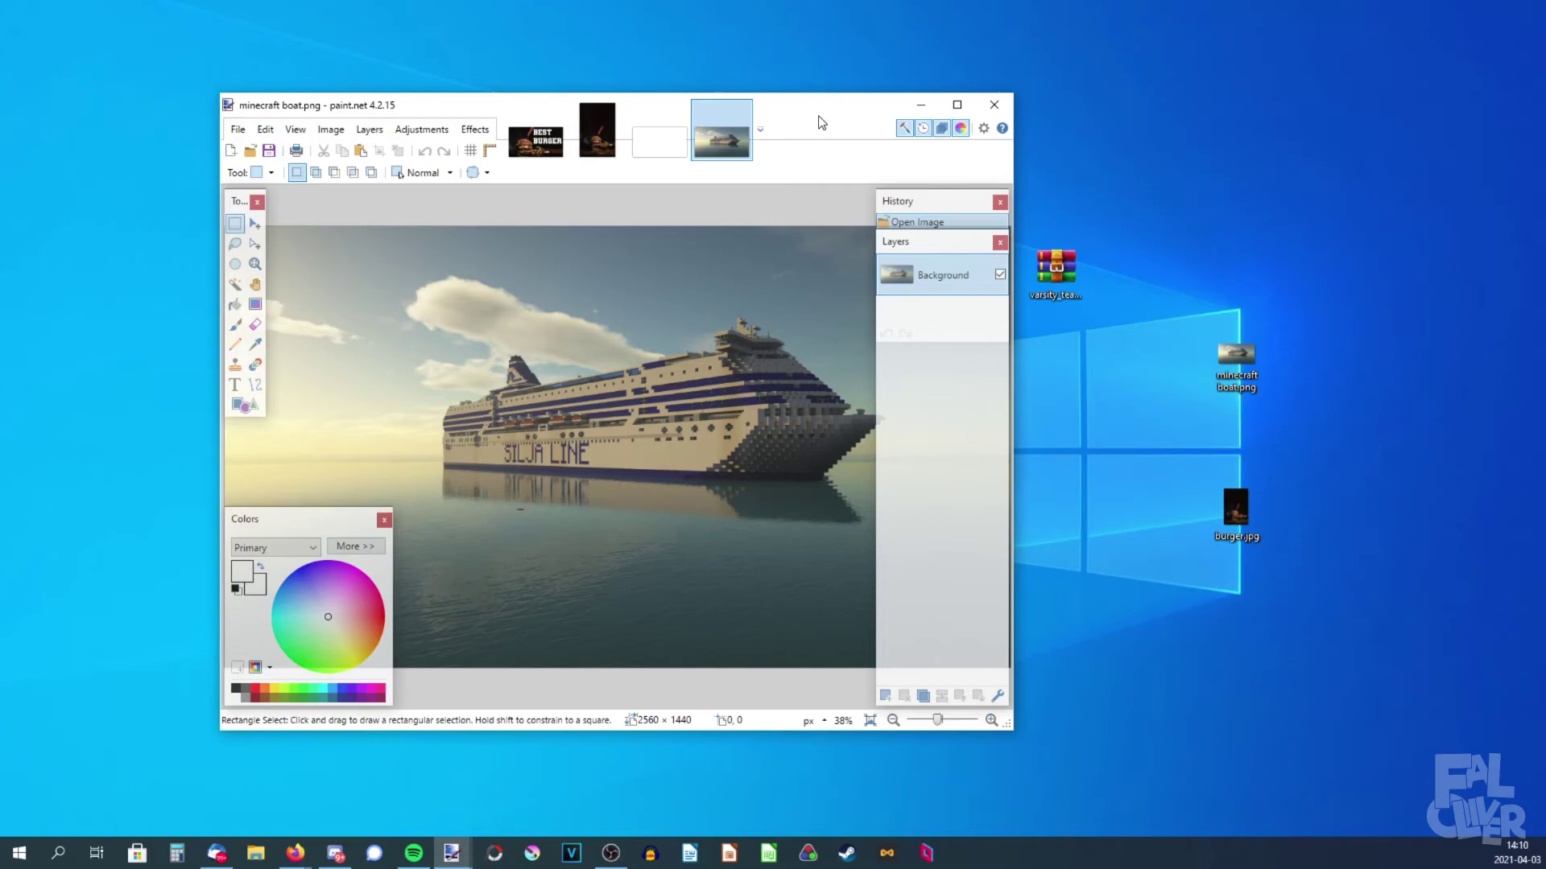
{"action": "double_click", "coordinate": [814, 117]}
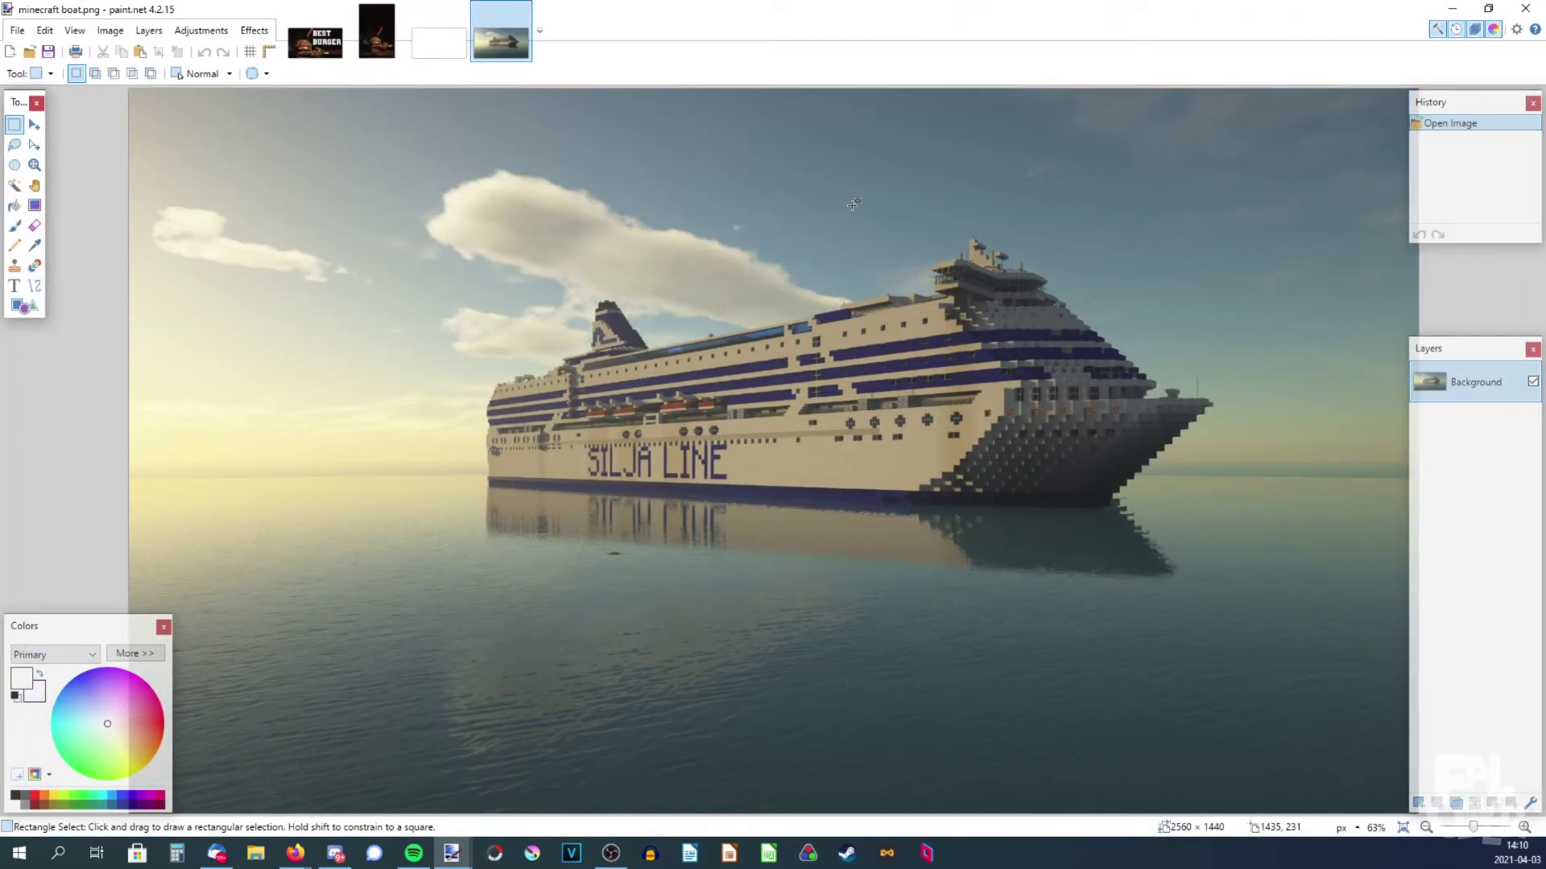
{"action": "scroll", "coordinate": [1365, 613], "scroll_direction": "down", "scroll_amount": 1}
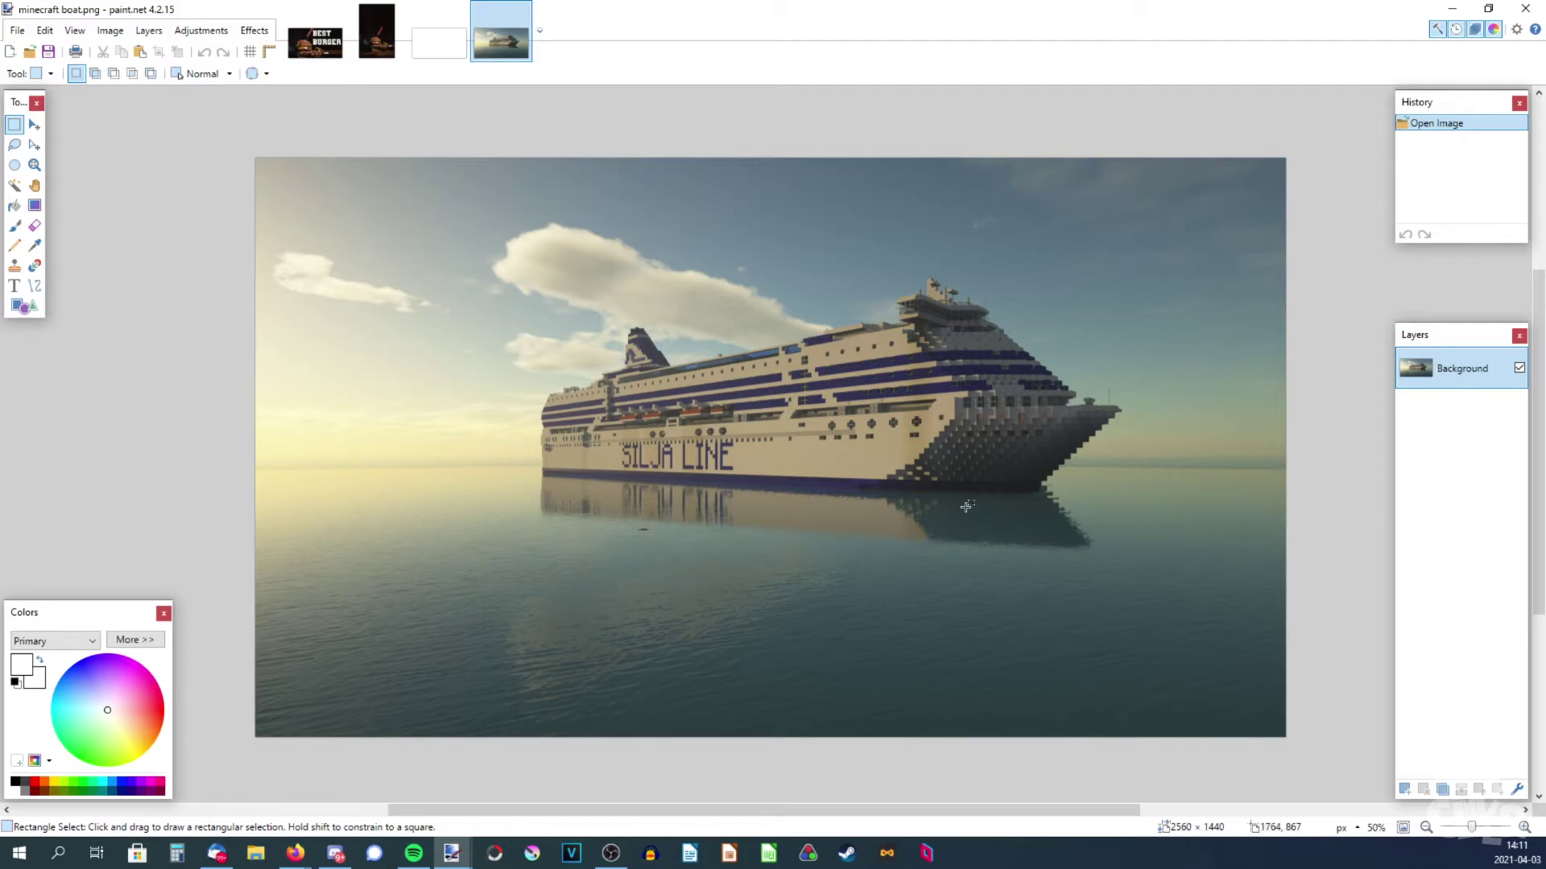
{"action": "key", "text": "ctrl+c"}
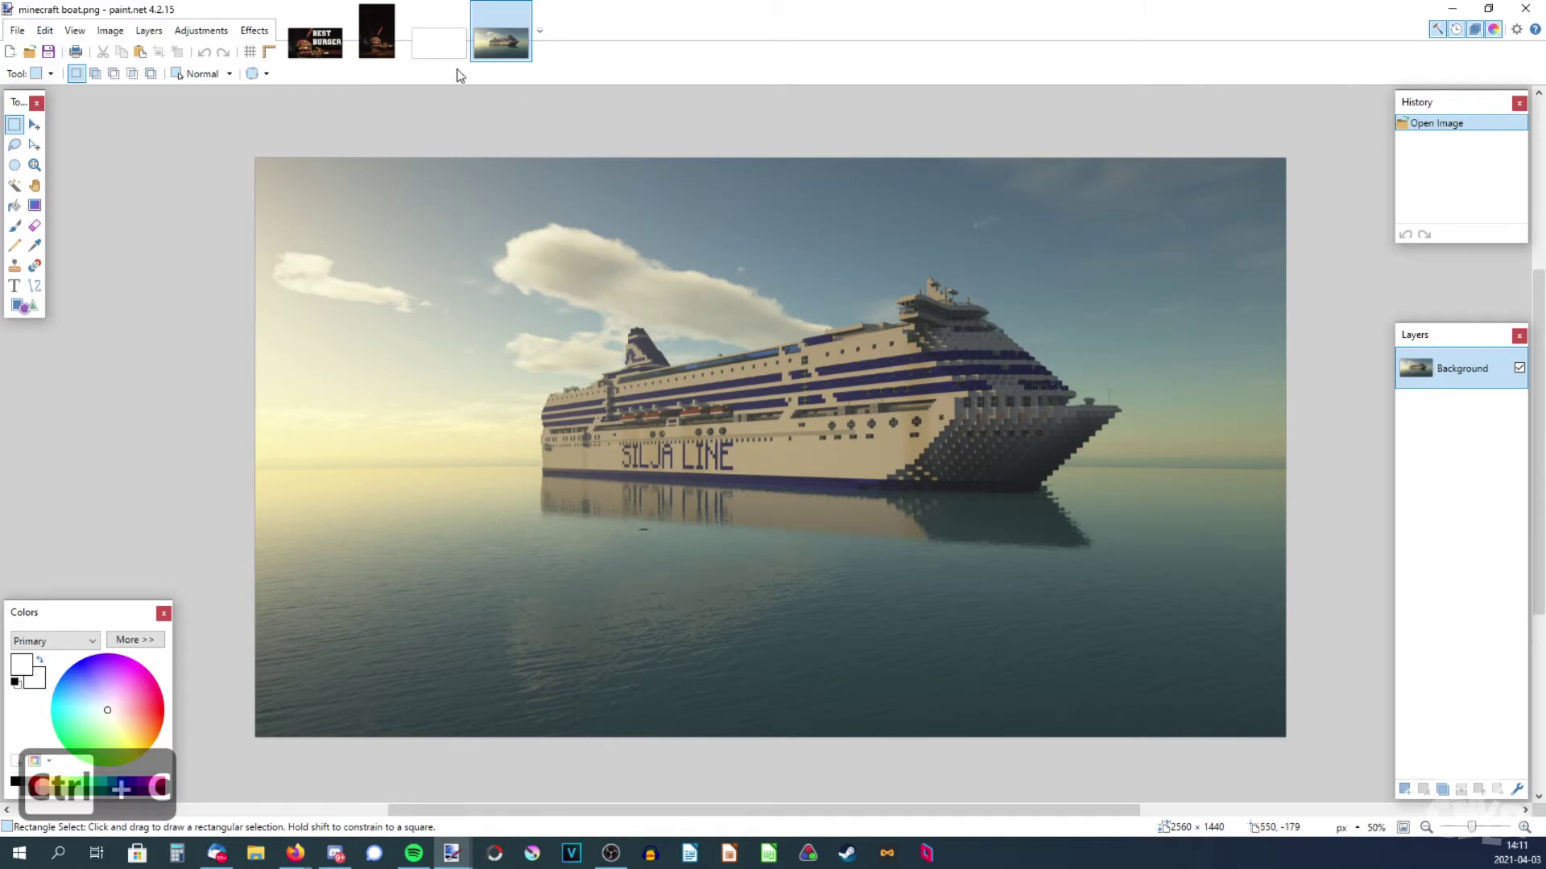
{"action": "left_click", "coordinate": [438, 40]}
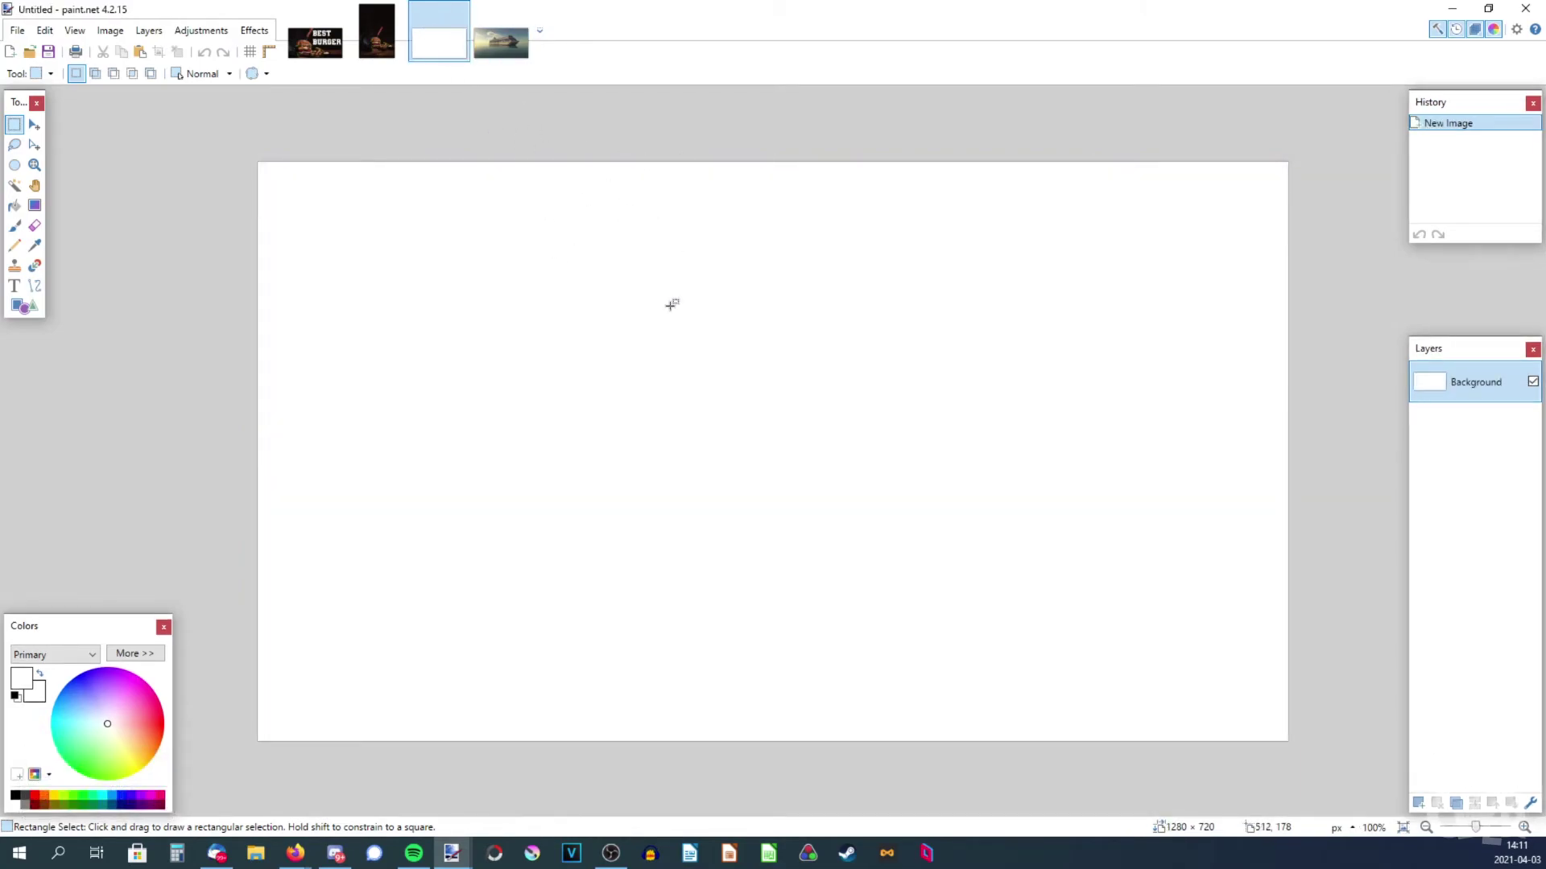
Step: Paste the boat screenshot into the blank image, keeping the 1280 × 720 canvas size
{"action": "key", "text": "ctrl+v"}
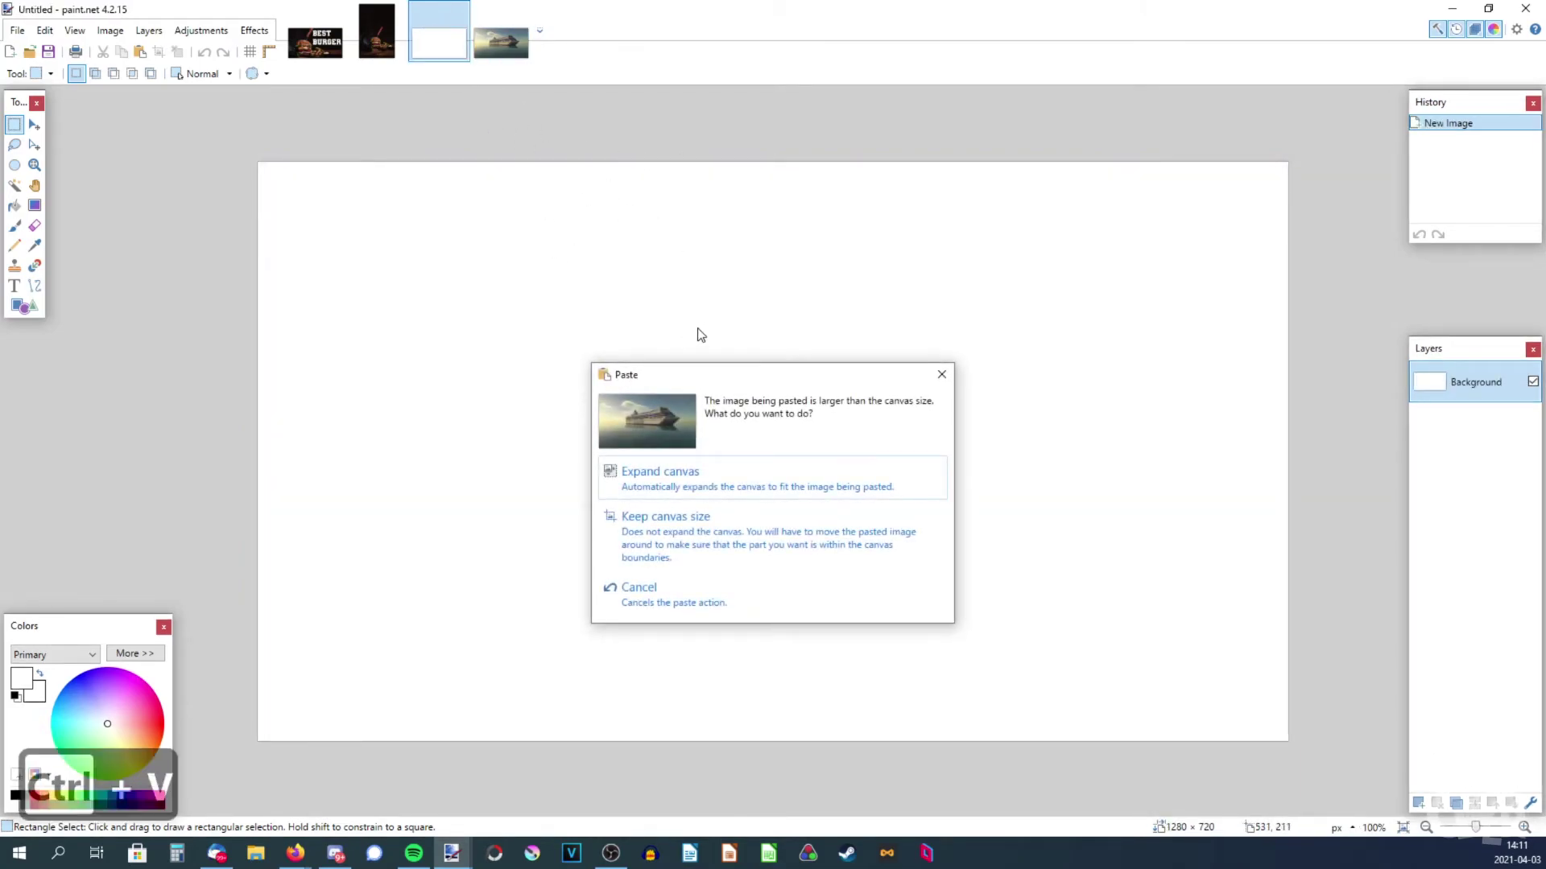
{"action": "left_click", "coordinate": [636, 528]}
{"action": "scroll", "coordinate": [690, 524], "scroll_direction": "down", "scroll_amount": 5}
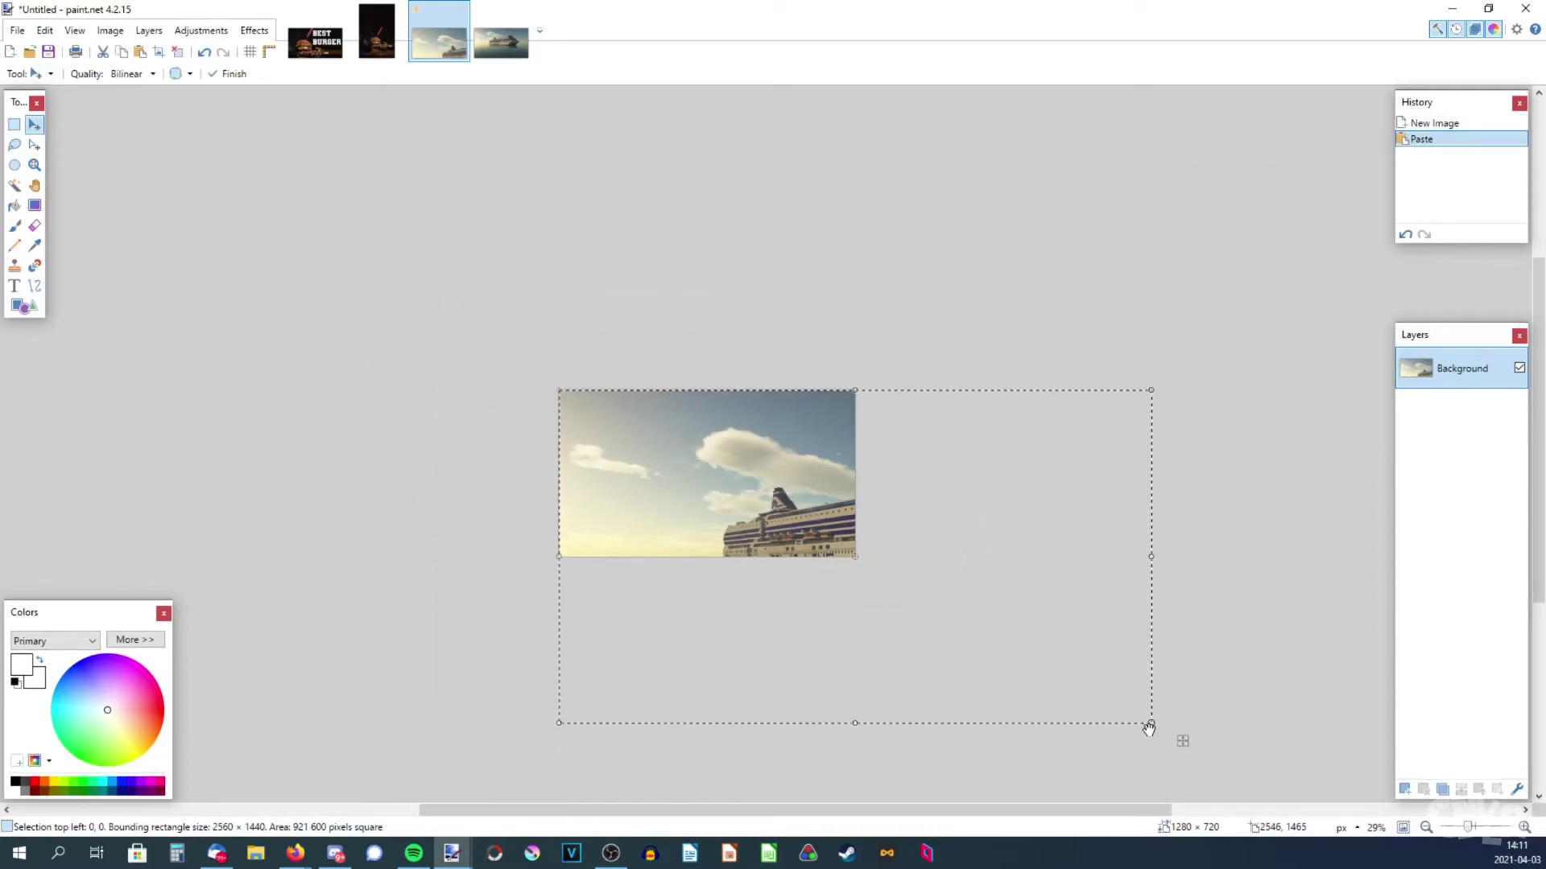
Step: Scale the pasted ship down until it covers the canvas exactly, then deselect
{"action": "left_click_drag", "start_coordinate": [1151, 724], "coordinate": [858, 563]}
{"action": "scroll", "coordinate": [858, 562], "scroll_direction": "up", "scroll_amount": 8}
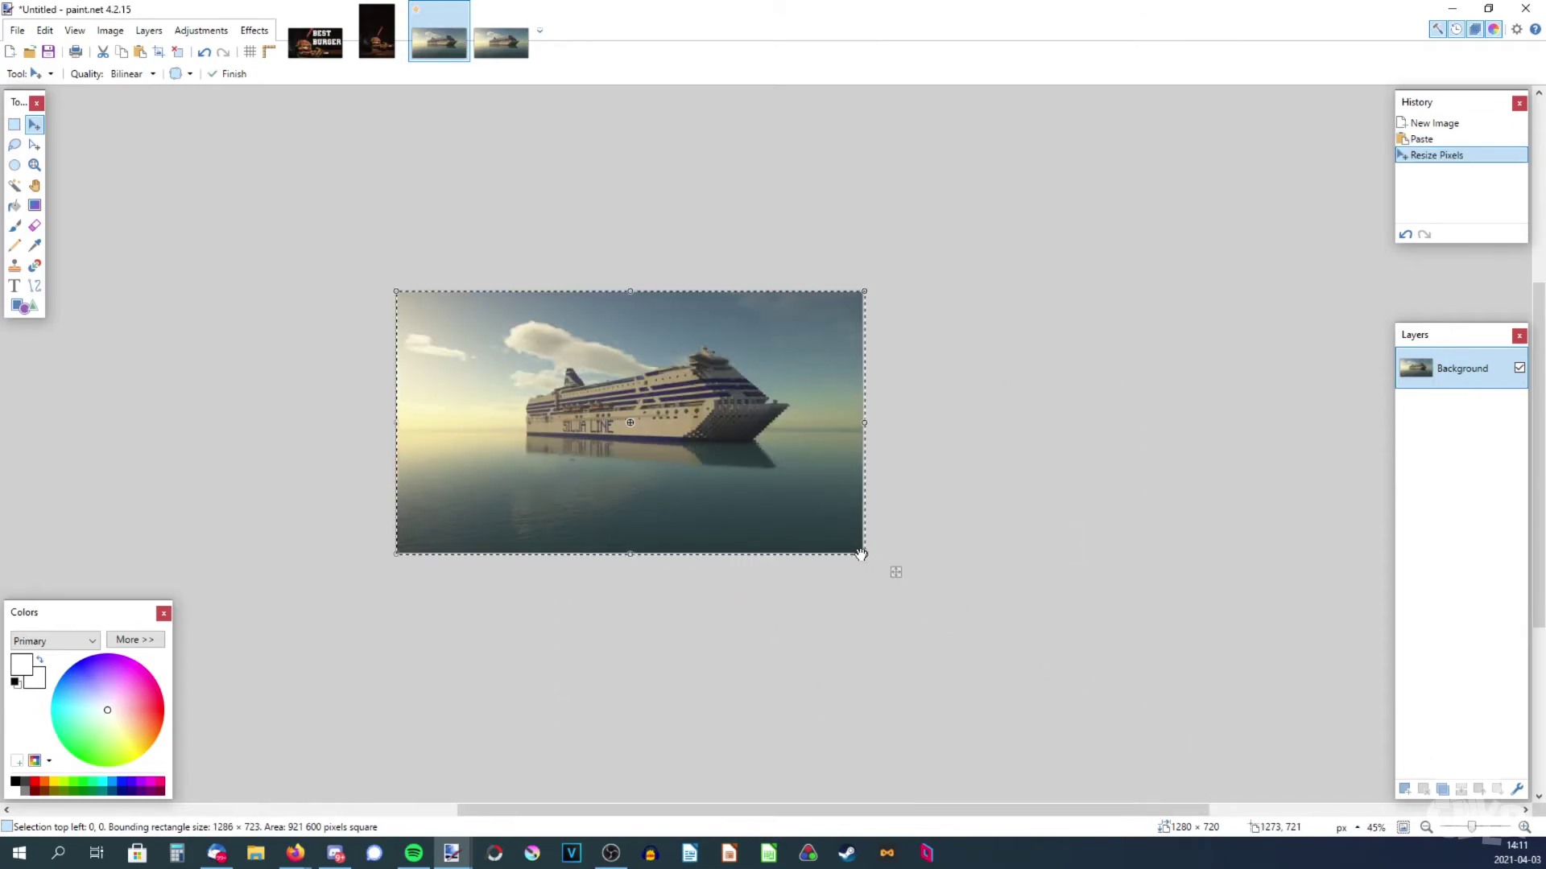
{"action": "scroll", "coordinate": [860, 556], "scroll_direction": "up", "scroll_amount": 10}
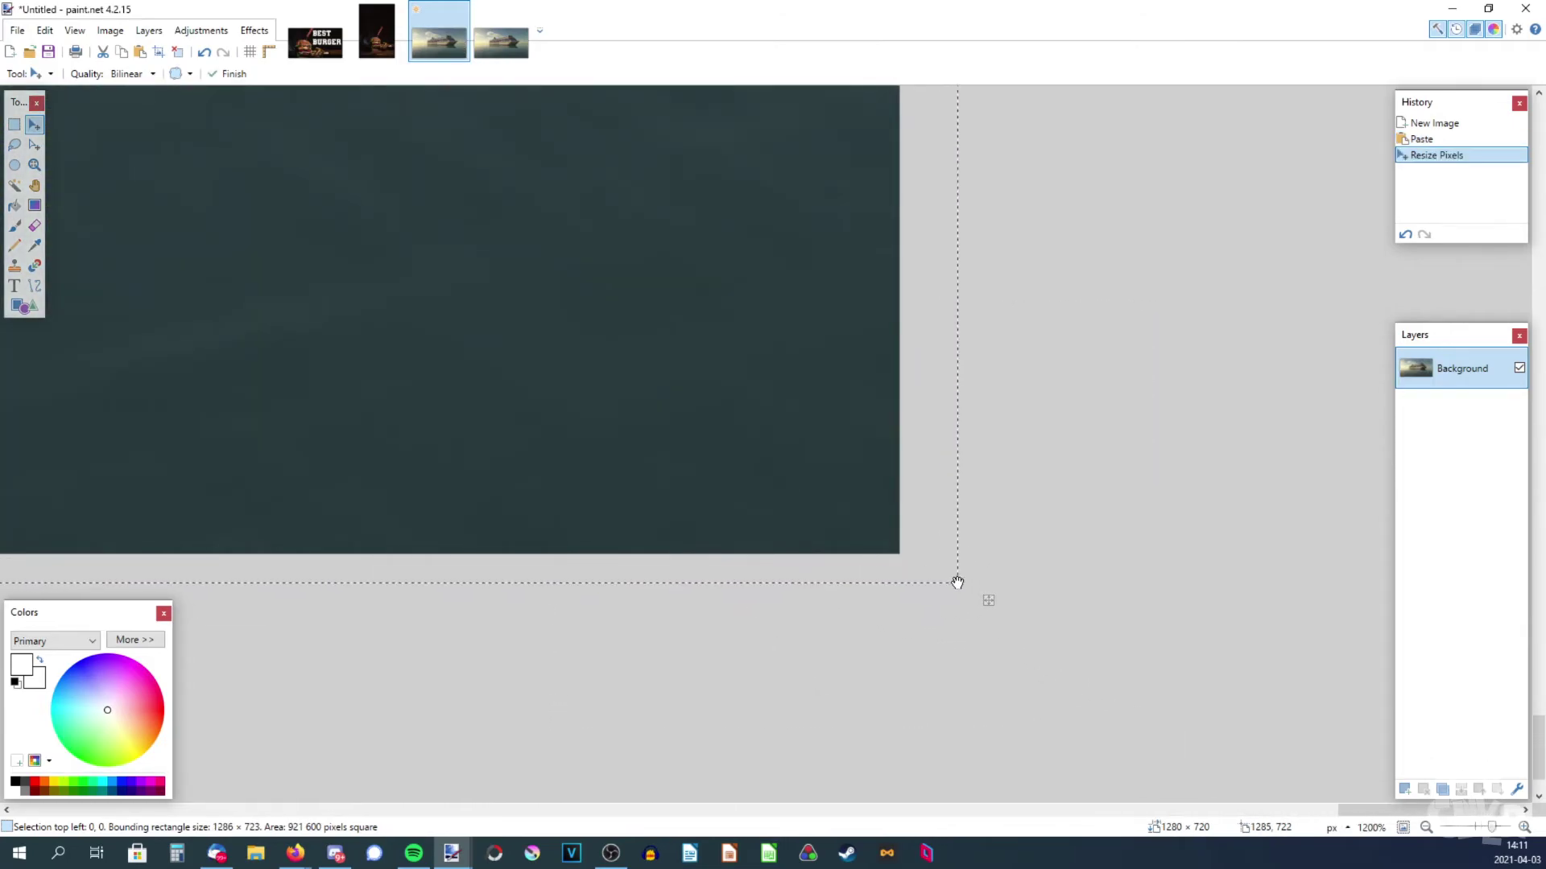
{"action": "left_click_drag", "start_coordinate": [956, 579], "coordinate": [904, 566]}
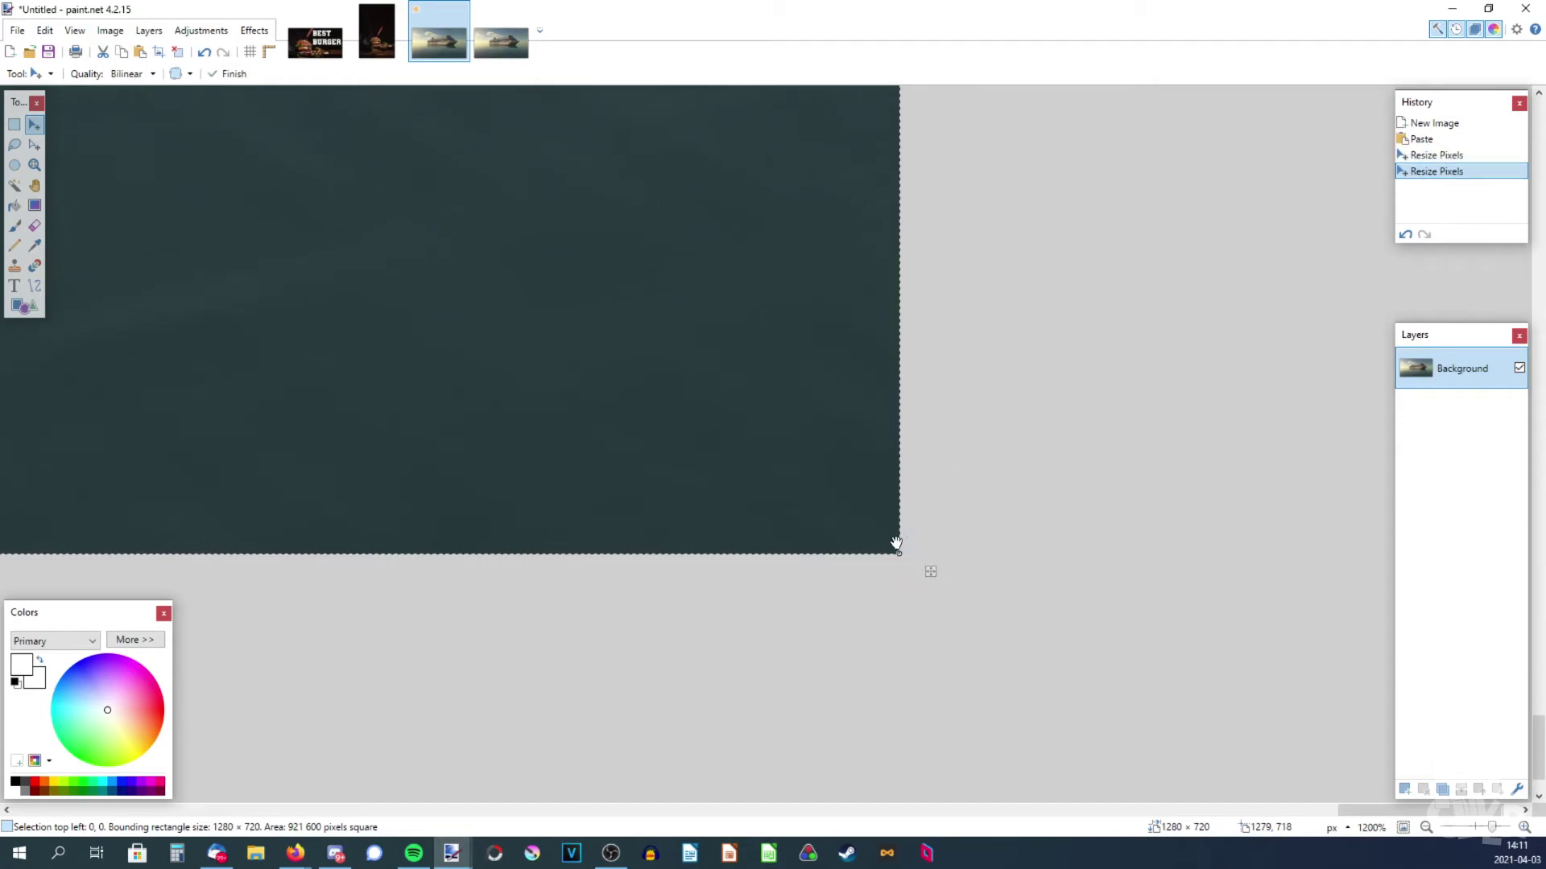
{"action": "mouse_move", "coordinate": [899, 555]}
{"action": "left_mouse_down"}
{"action": "mouse_move", "coordinate": [1048, 649]}
{"action": "mouse_move", "coordinate": [827, 495]}
{"action": "mouse_move", "coordinate": [866, 524]}
{"action": "mouse_move", "coordinate": [810, 500]}
{"action": "mouse_move", "coordinate": [896, 557]}
{"action": "left_mouse_up"}
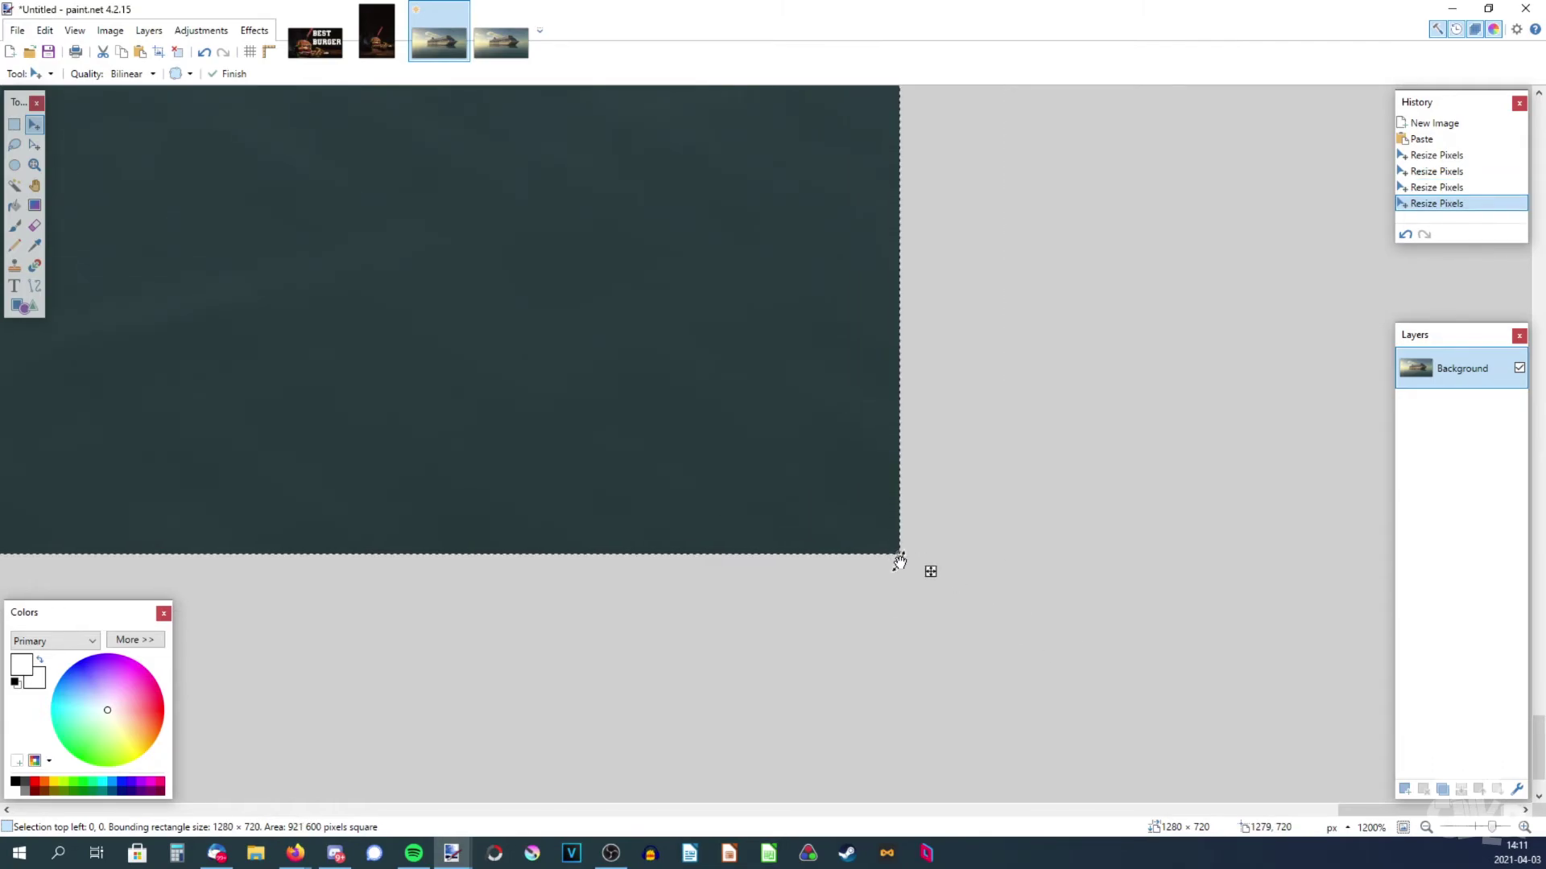
{"action": "scroll", "coordinate": [926, 569], "scroll_direction": "down", "scroll_amount": 10}
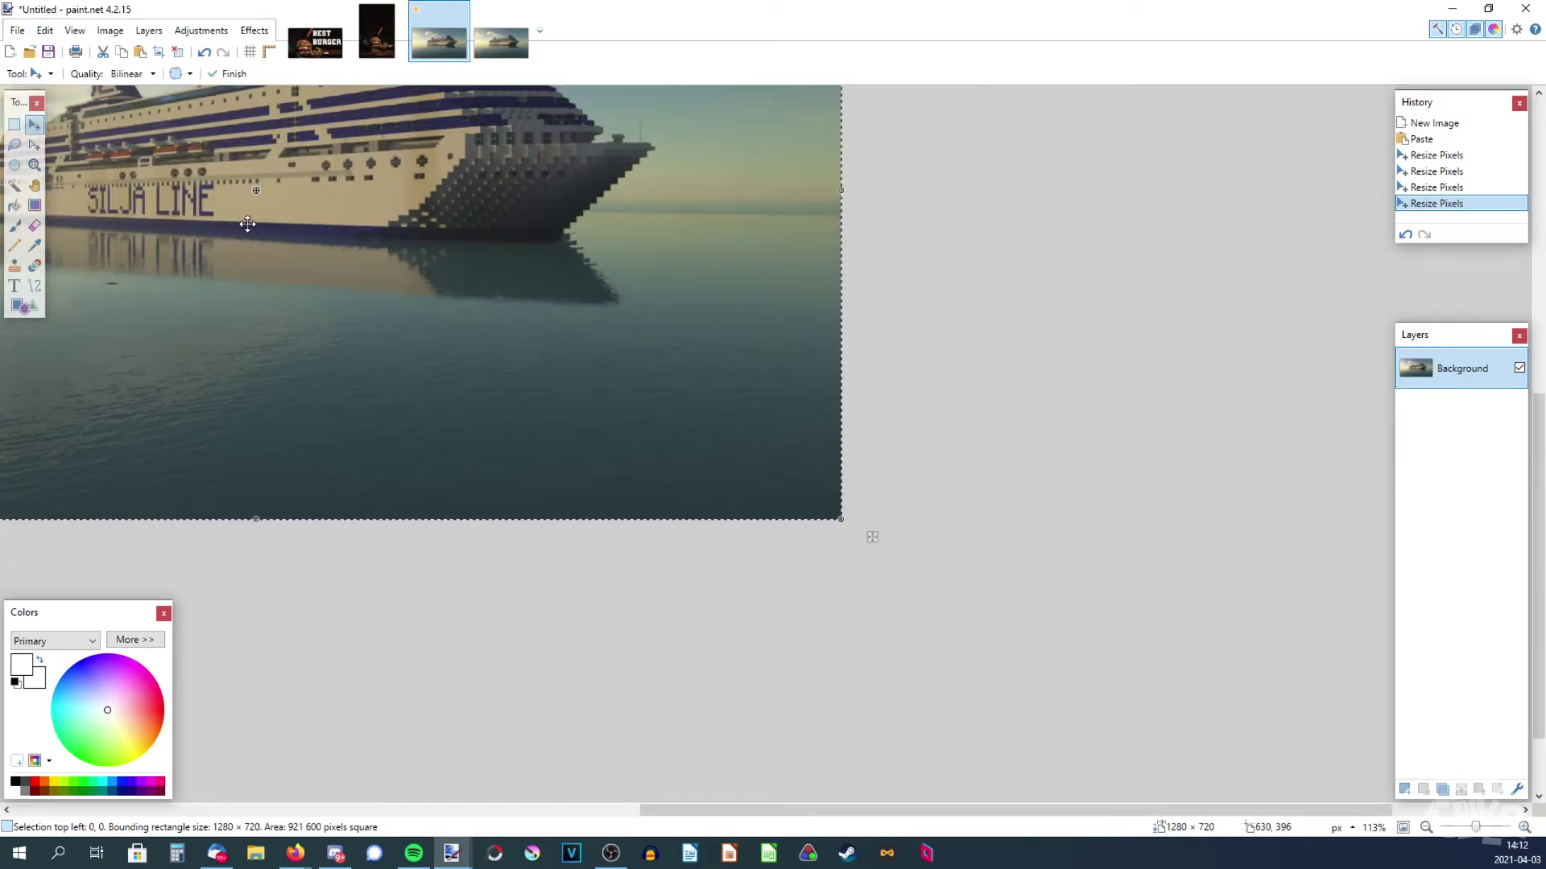
{"action": "left_click_drag", "start_coordinate": [375, 292], "coordinate": [728, 448]}
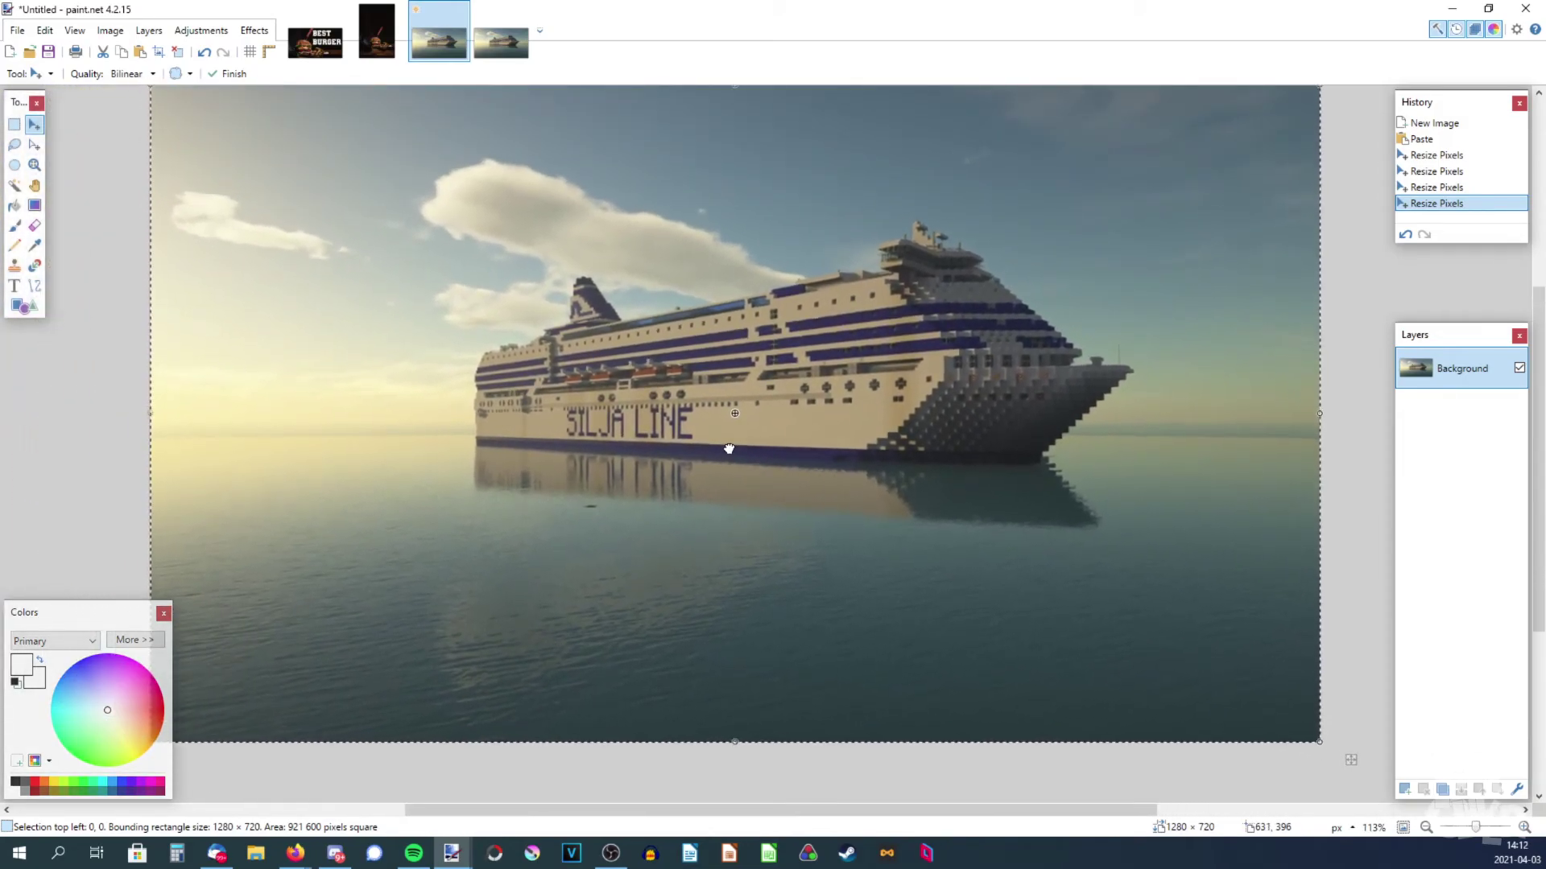
{"action": "scroll", "coordinate": [724, 462], "scroll_direction": "down", "scroll_amount": 1}
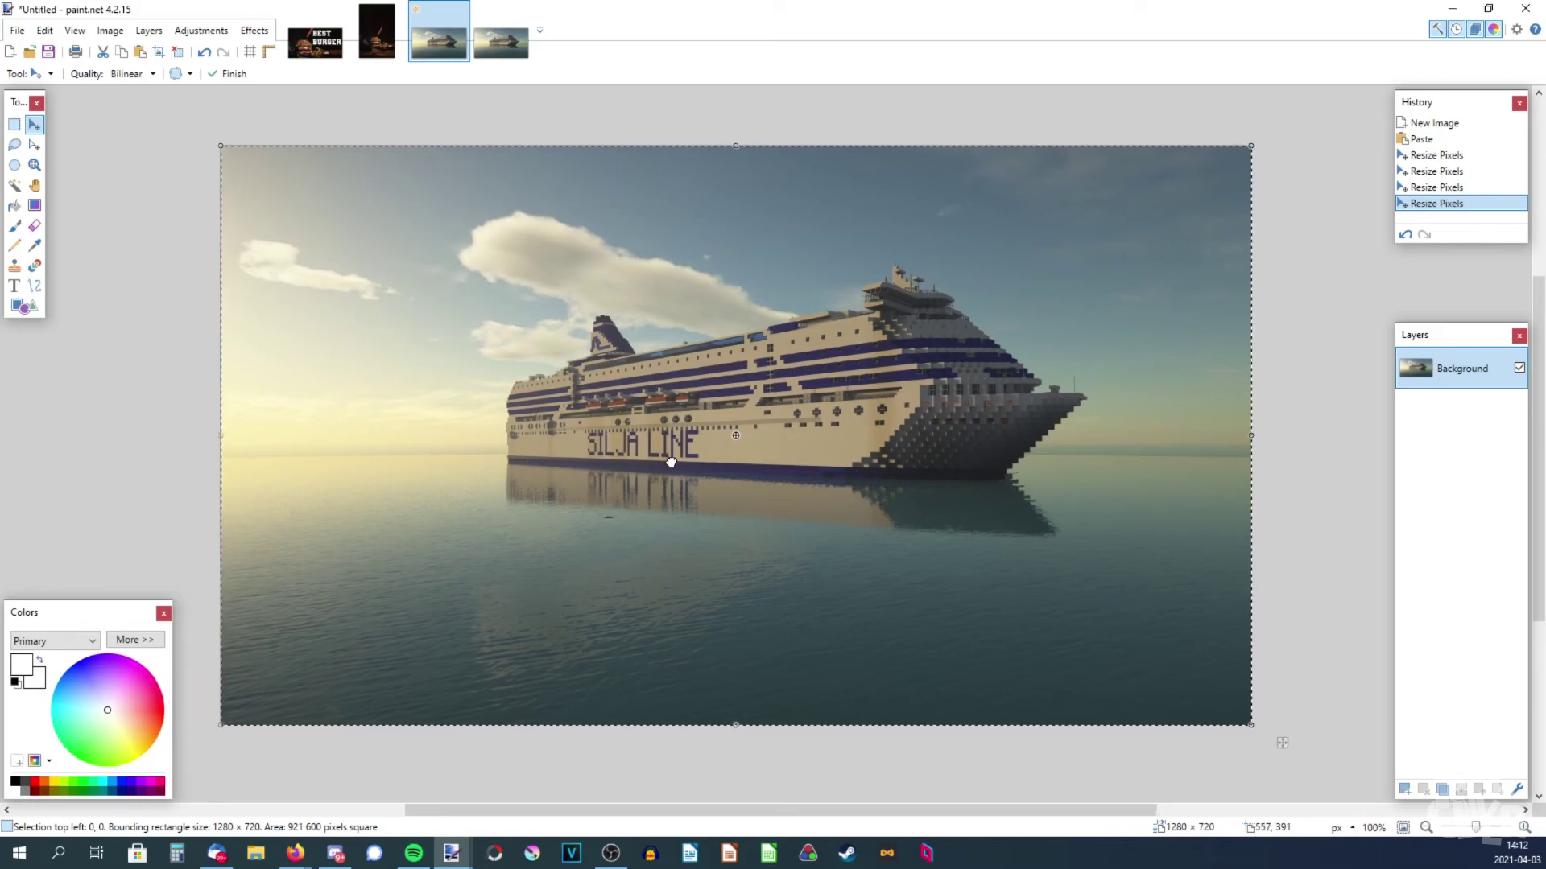
{"action": "left_click", "coordinate": [180, 54]}
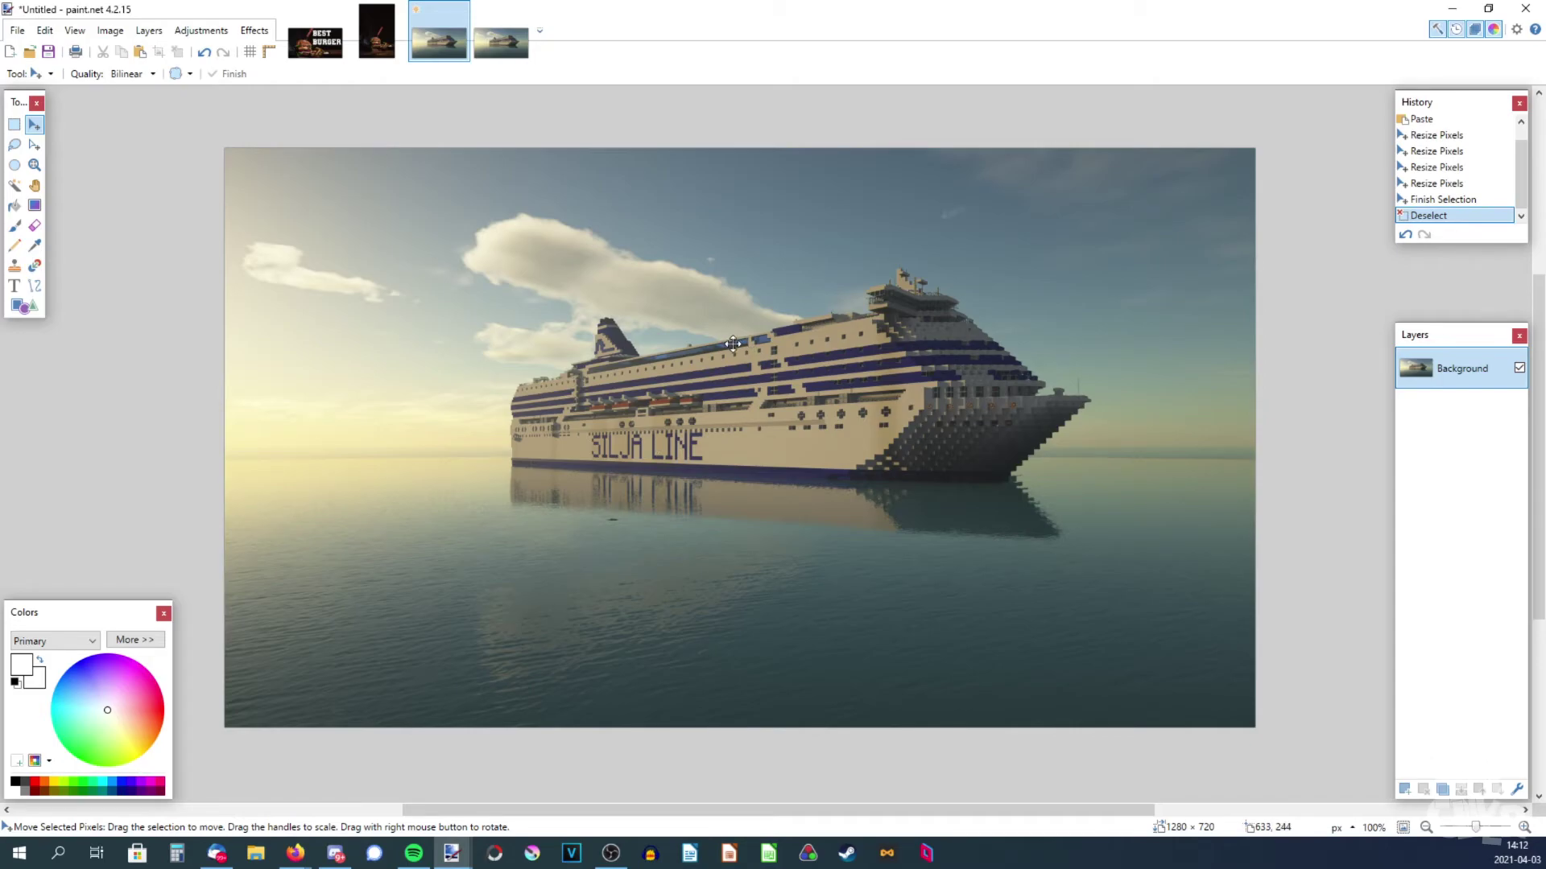
Step: Enlarge the whole ship image to about 1988 × 1118 past the canvas edges and commit it
{"action": "scroll", "coordinate": [723, 340], "scroll_direction": "down", "scroll_amount": 2}
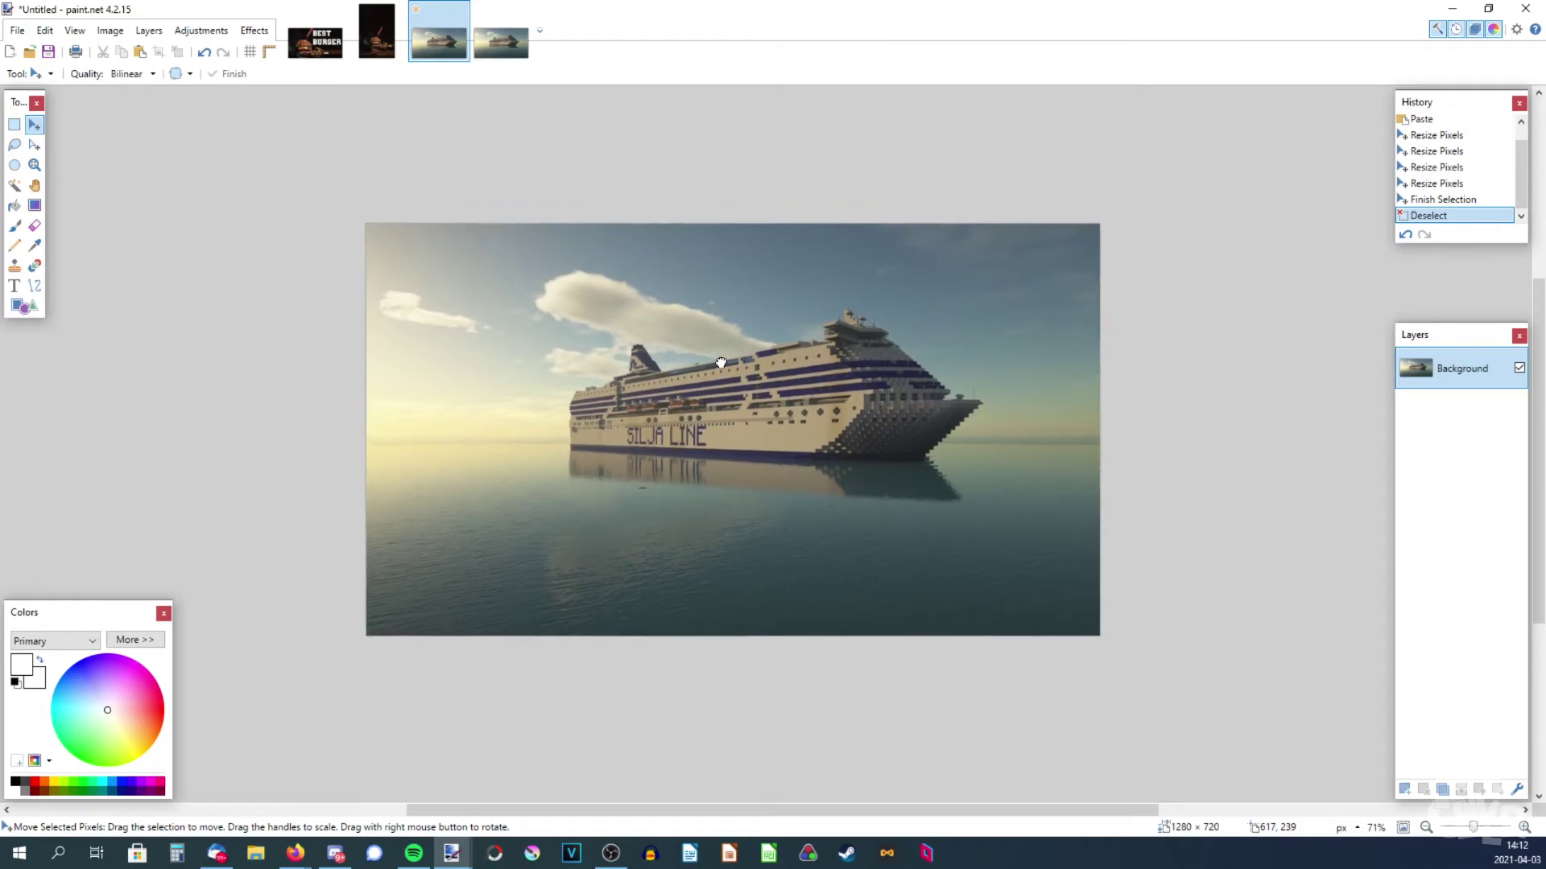
{"action": "left_click", "coordinate": [34, 129]}
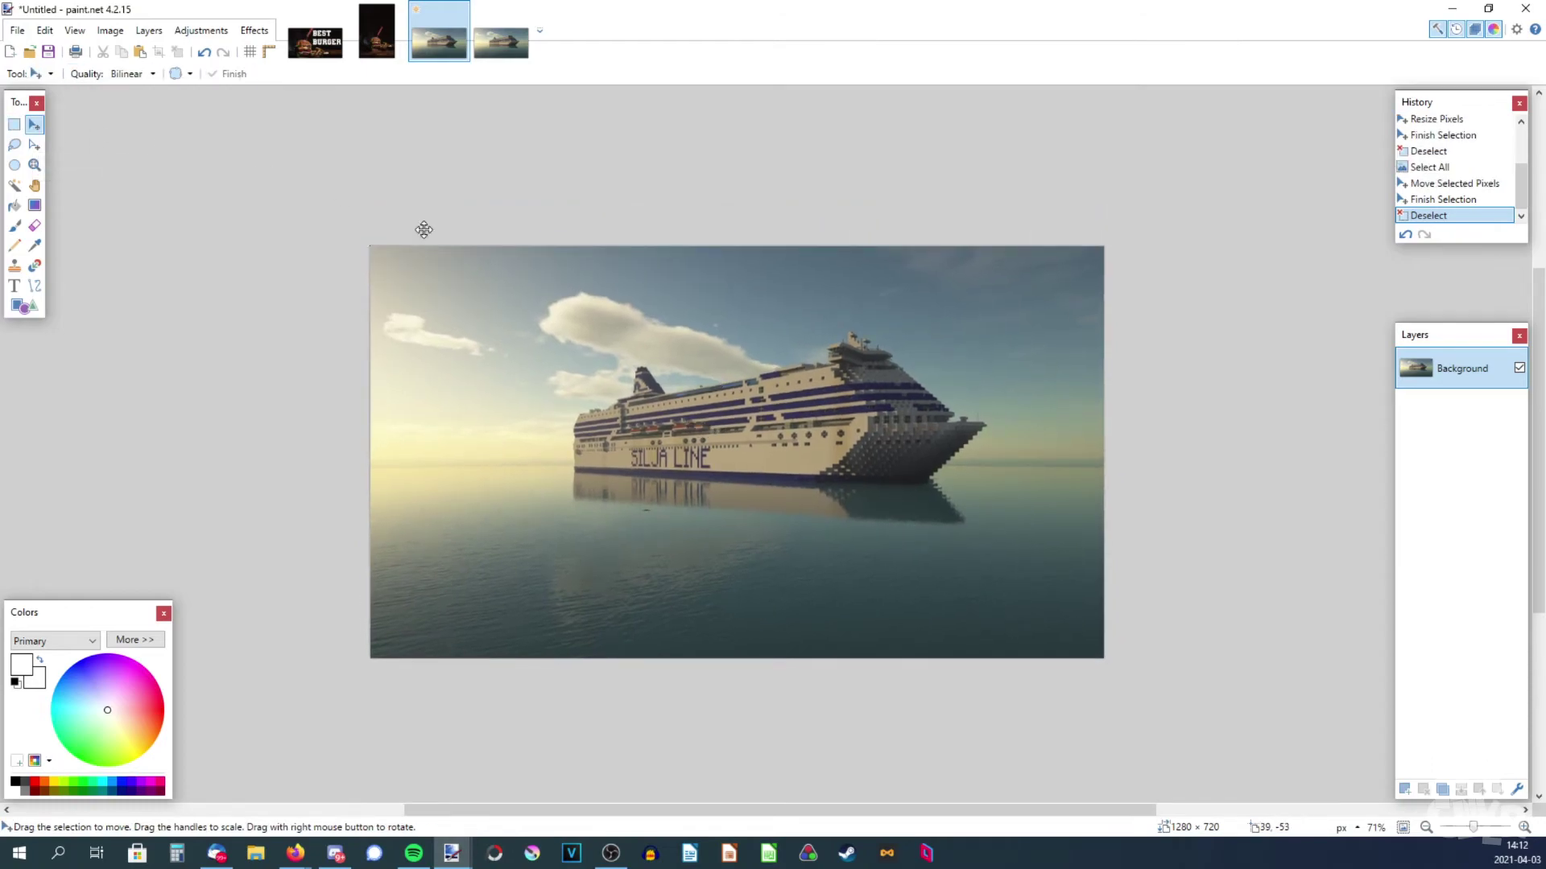
{"action": "key", "text": "ctrl+a"}
{"action": "left_click", "coordinate": [752, 440]}
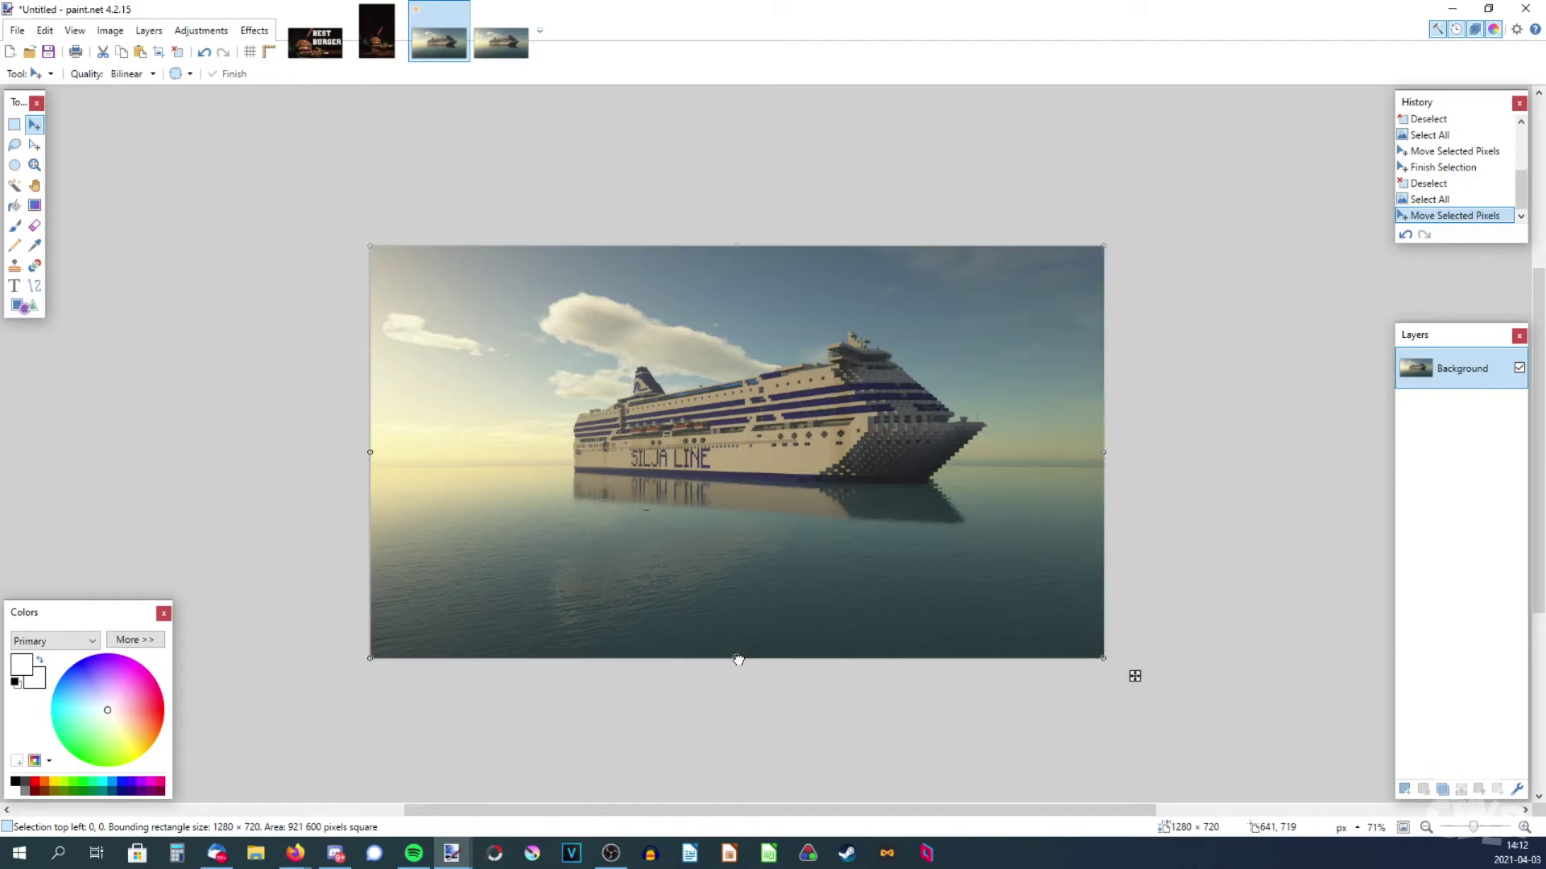
{"action": "left_click_drag", "start_coordinate": [738, 660], "coordinate": [738, 785]}
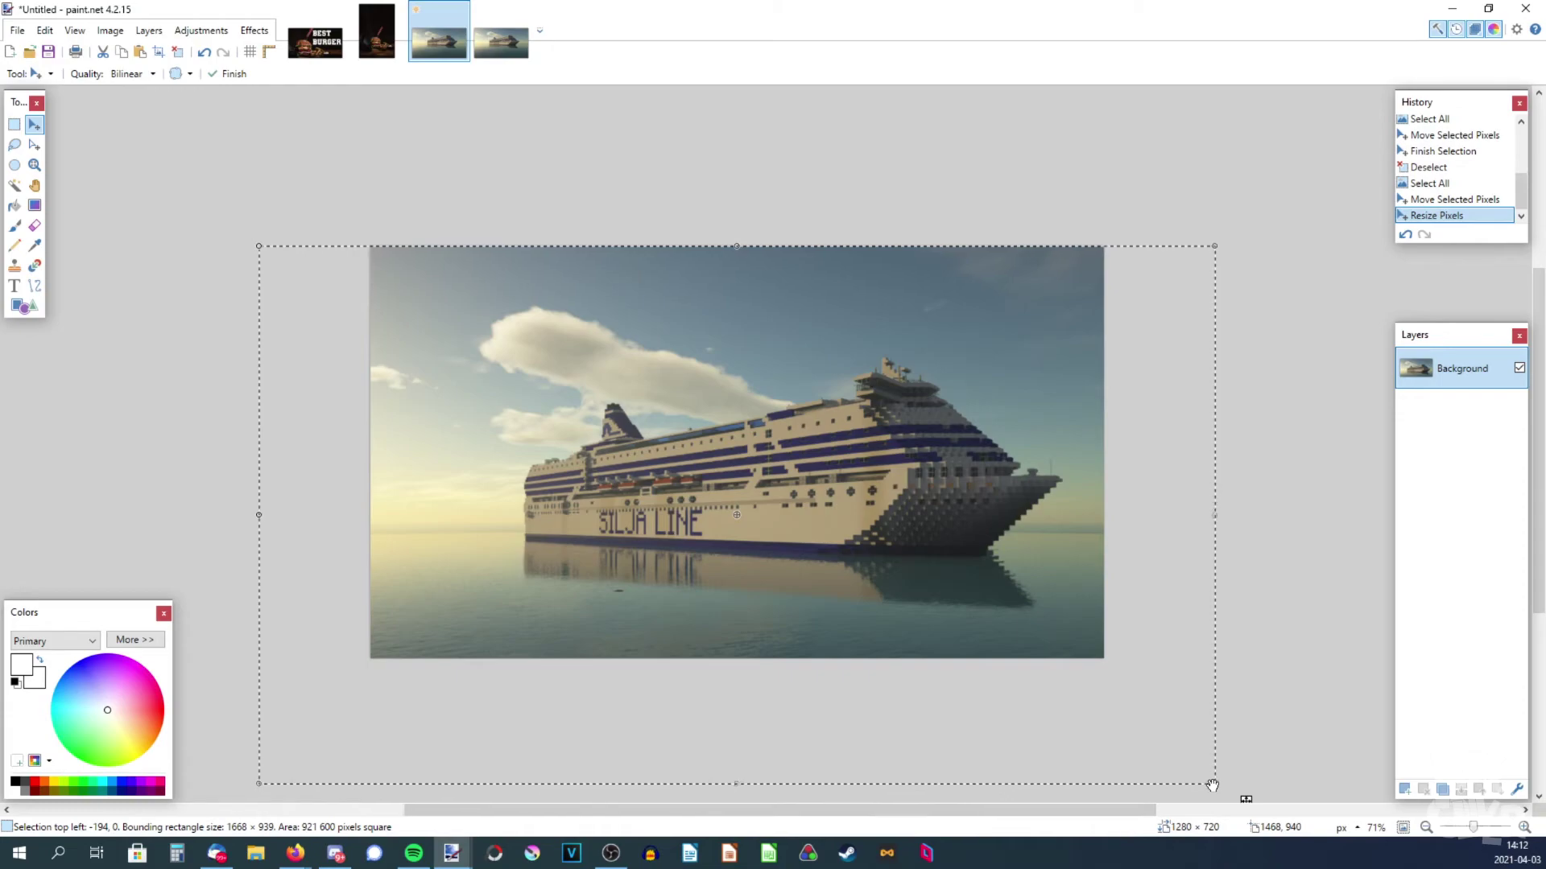
{"action": "left_click_drag", "start_coordinate": [1212, 785], "coordinate": [1262, 809]}
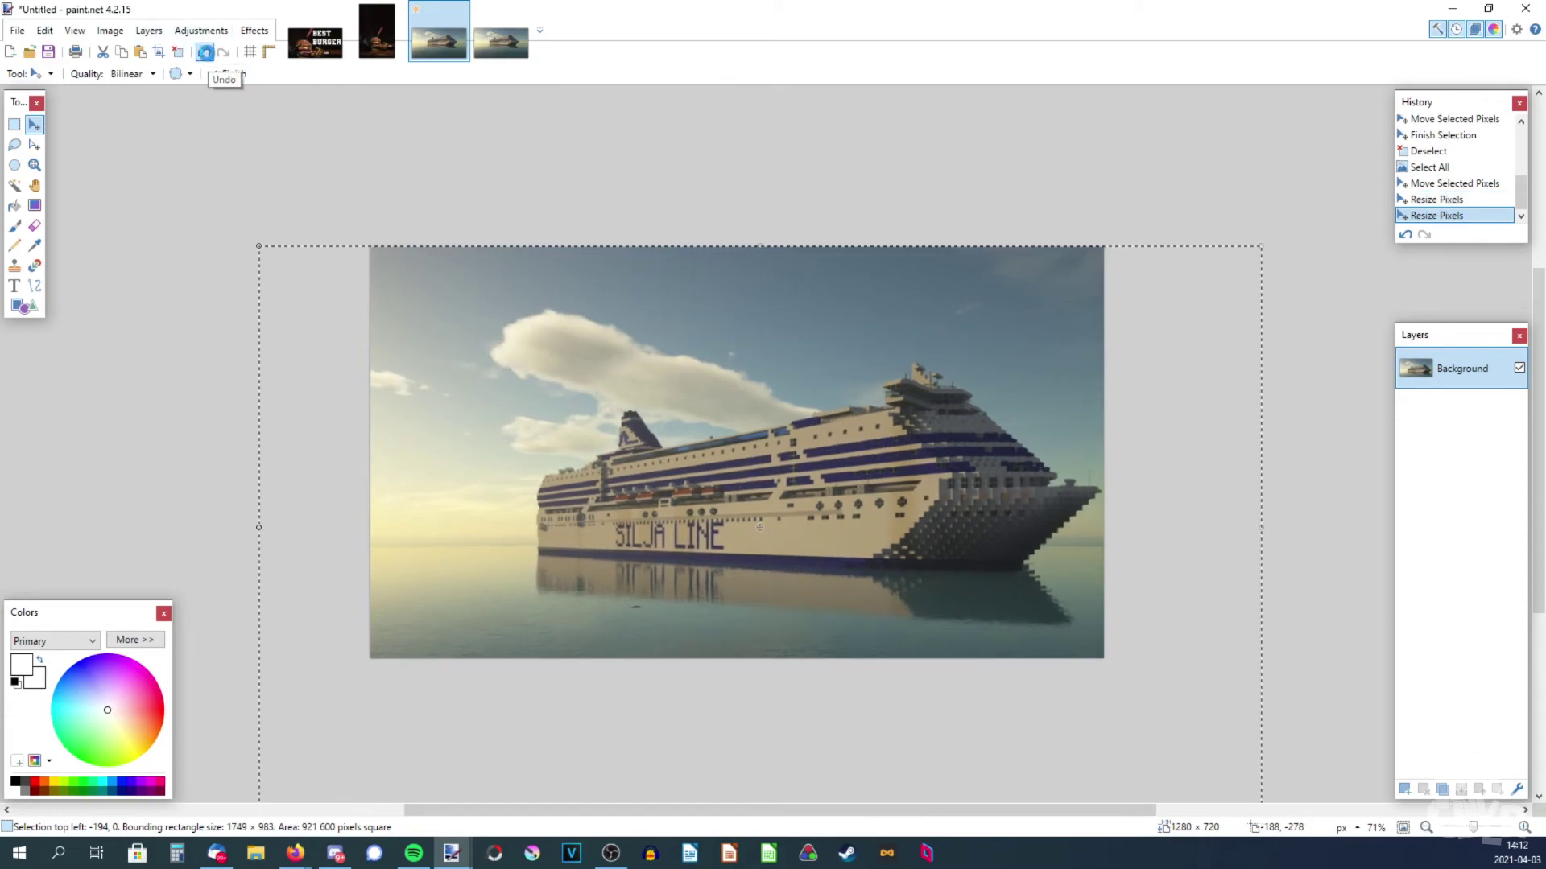
{"action": "left_click", "coordinate": [205, 53]}
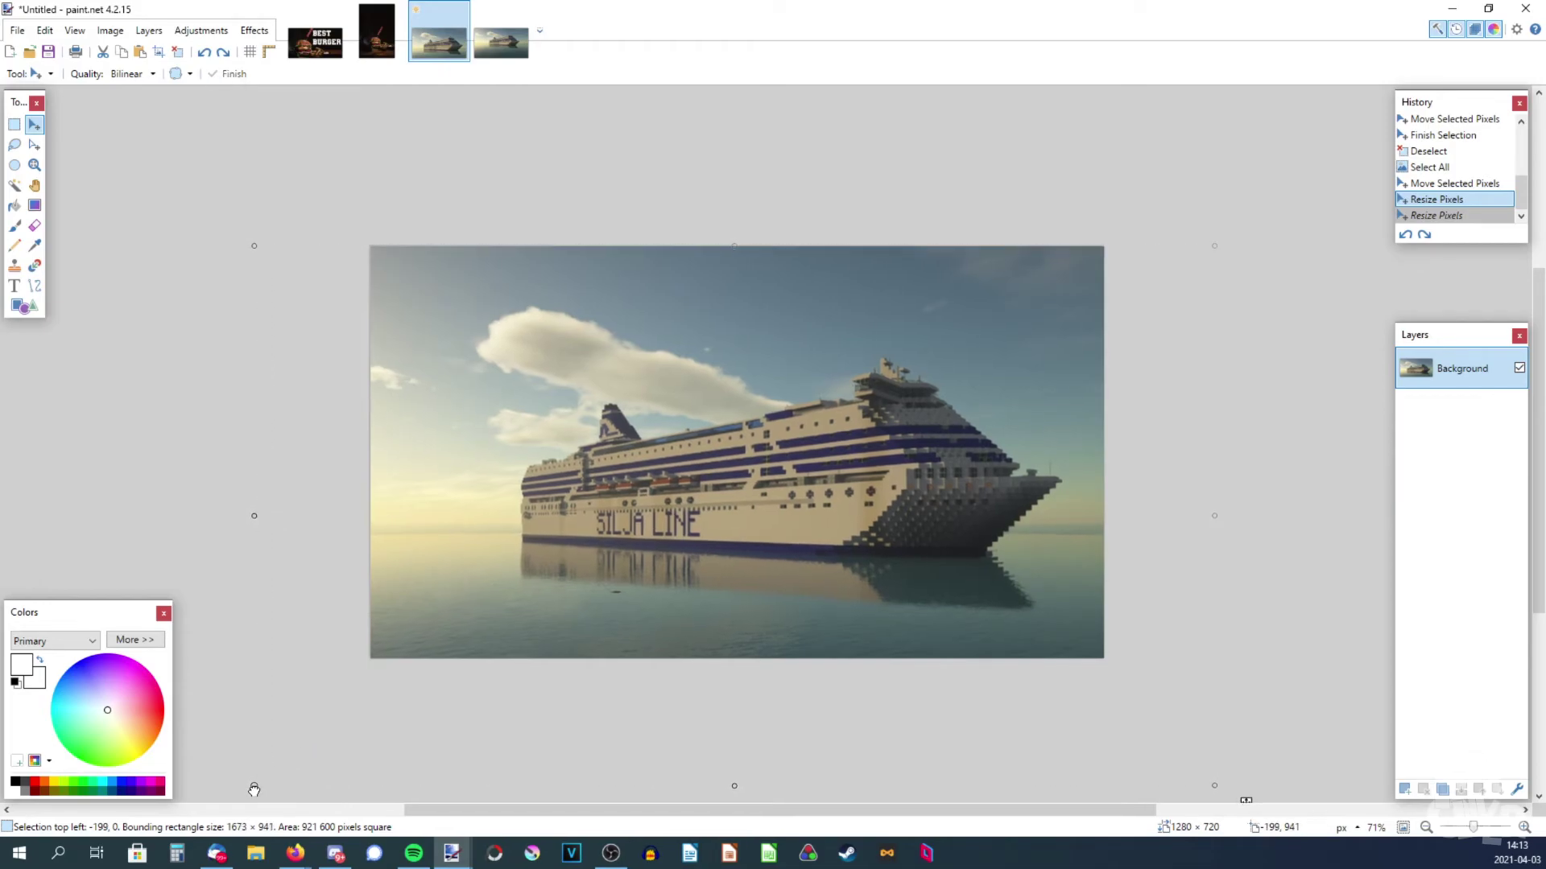
{"action": "left_click_drag", "start_coordinate": [253, 791], "coordinate": [169, 811]}
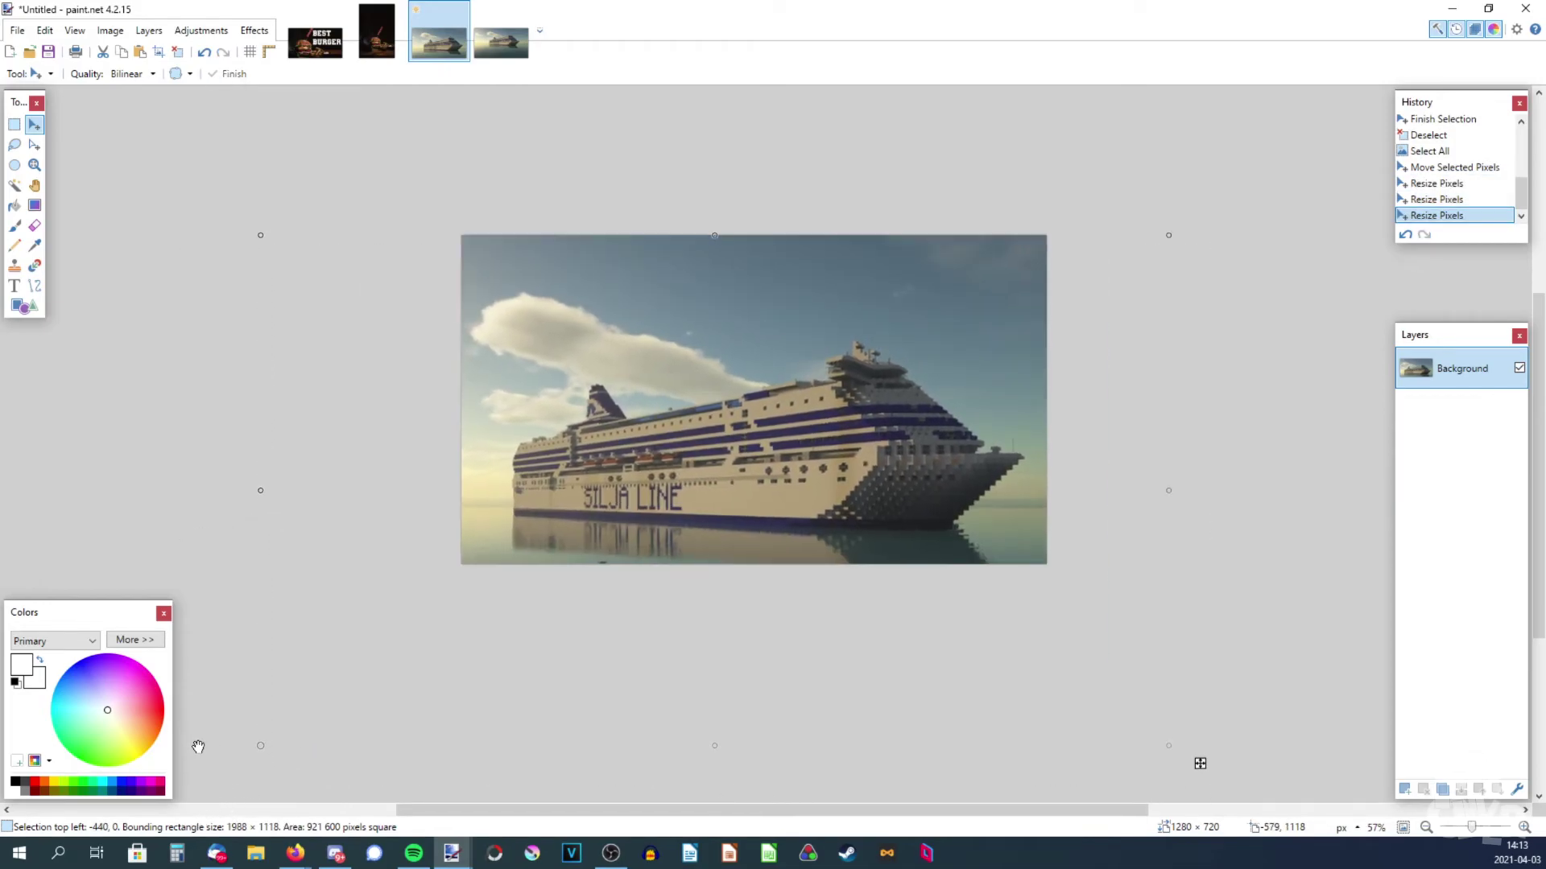
{"action": "left_click", "coordinate": [178, 52]}
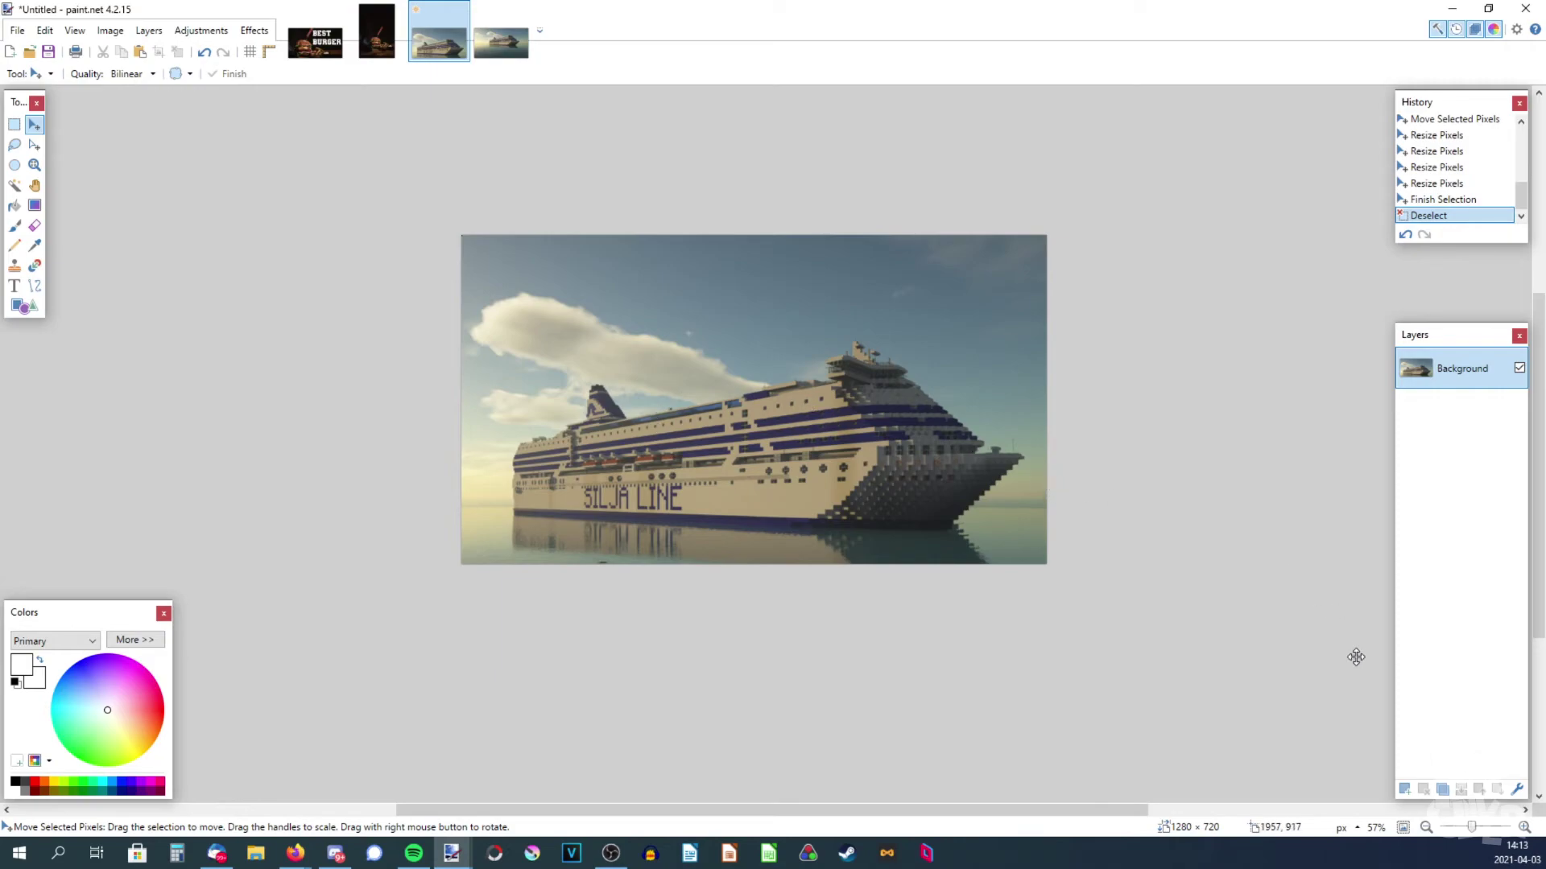
Step: Add a new Layer 2 and choose the Dimbo font for text
{"action": "left_click", "coordinate": [1405, 791]}
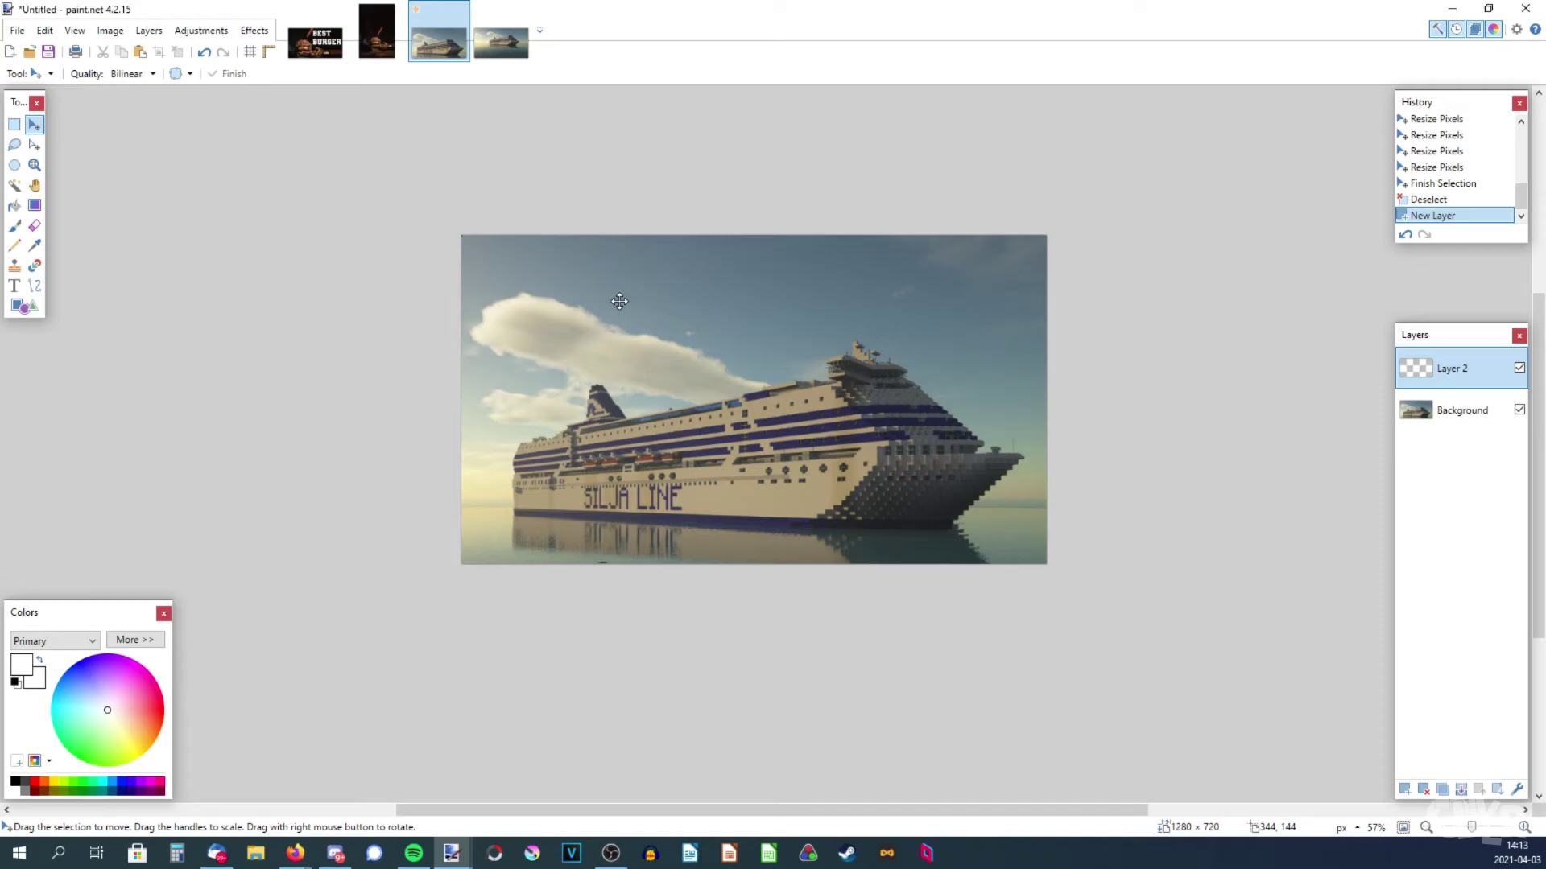
{"action": "key", "text": "t"}
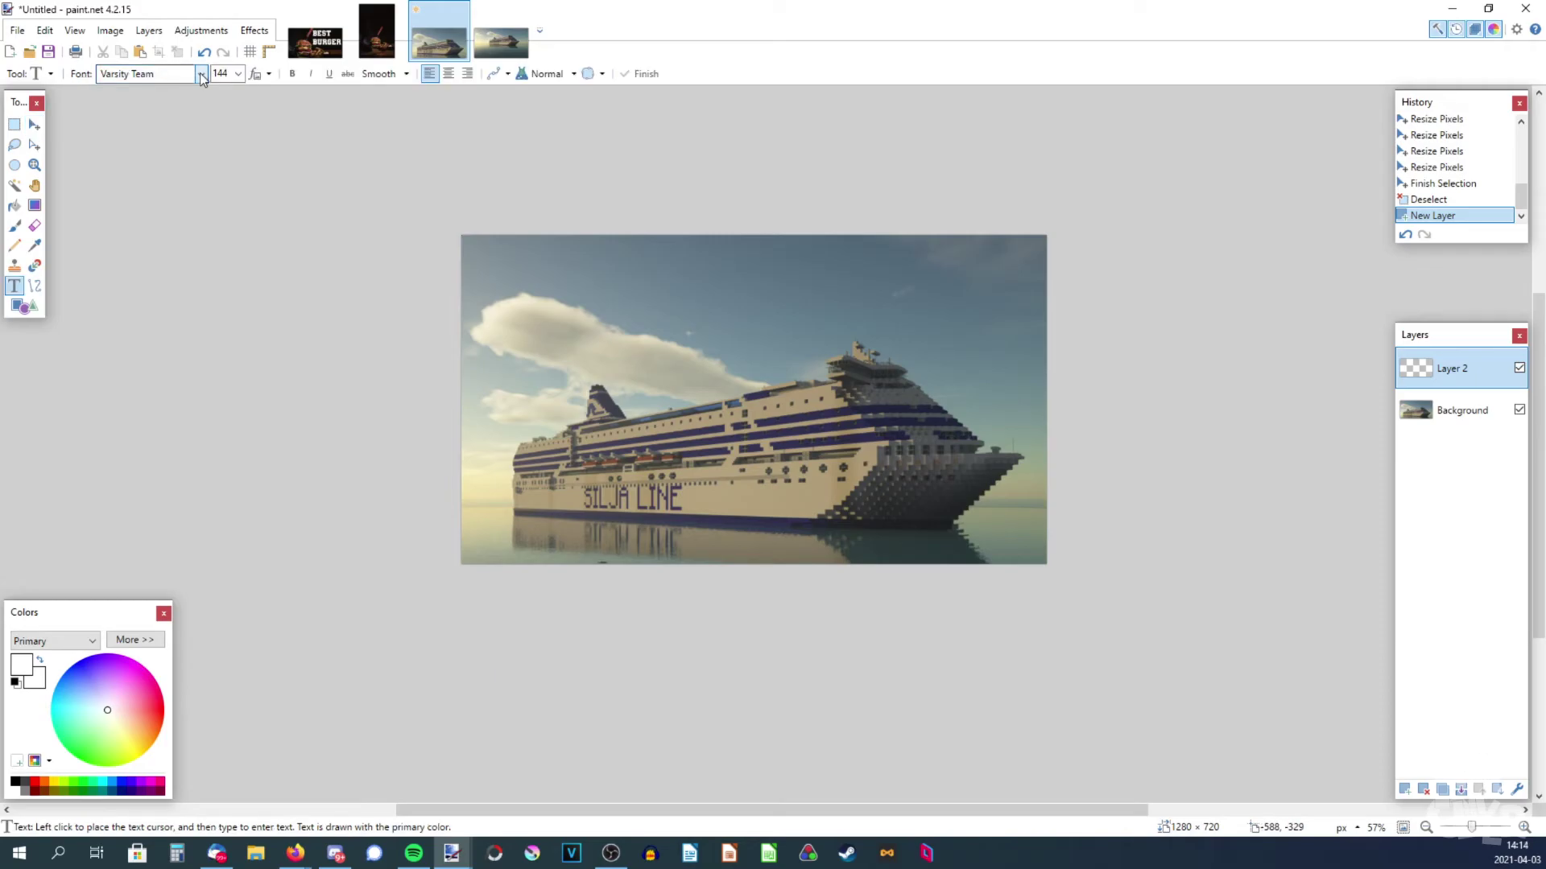
{"action": "left_click", "coordinate": [201, 74]}
{"action": "left_click_drag", "start_coordinate": [327, 519], "coordinate": [328, 169]}
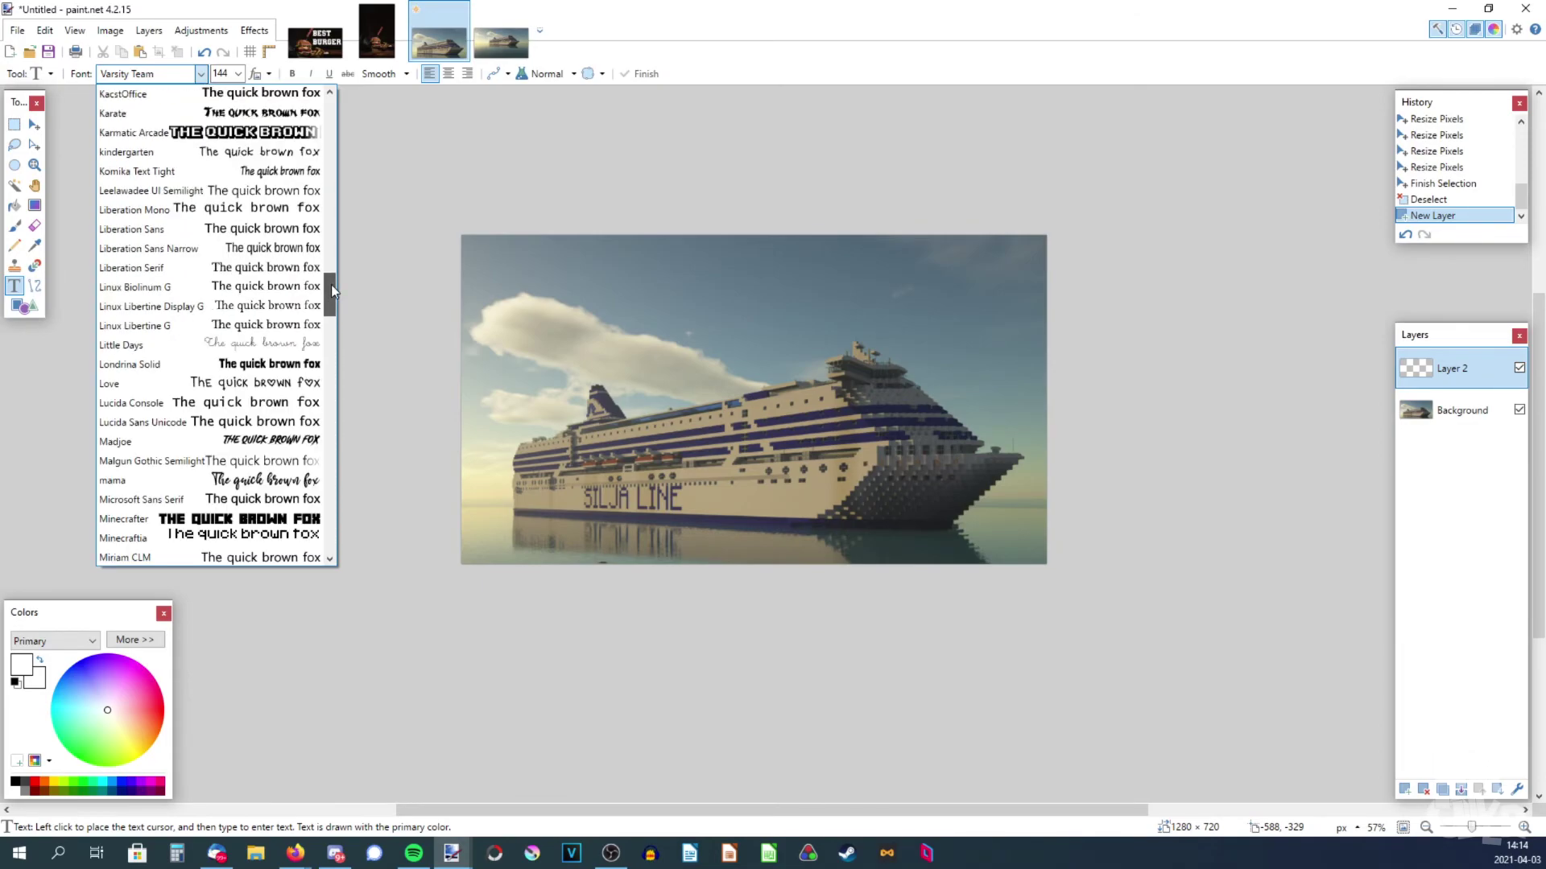
{"action": "left_click", "coordinate": [275, 191]}
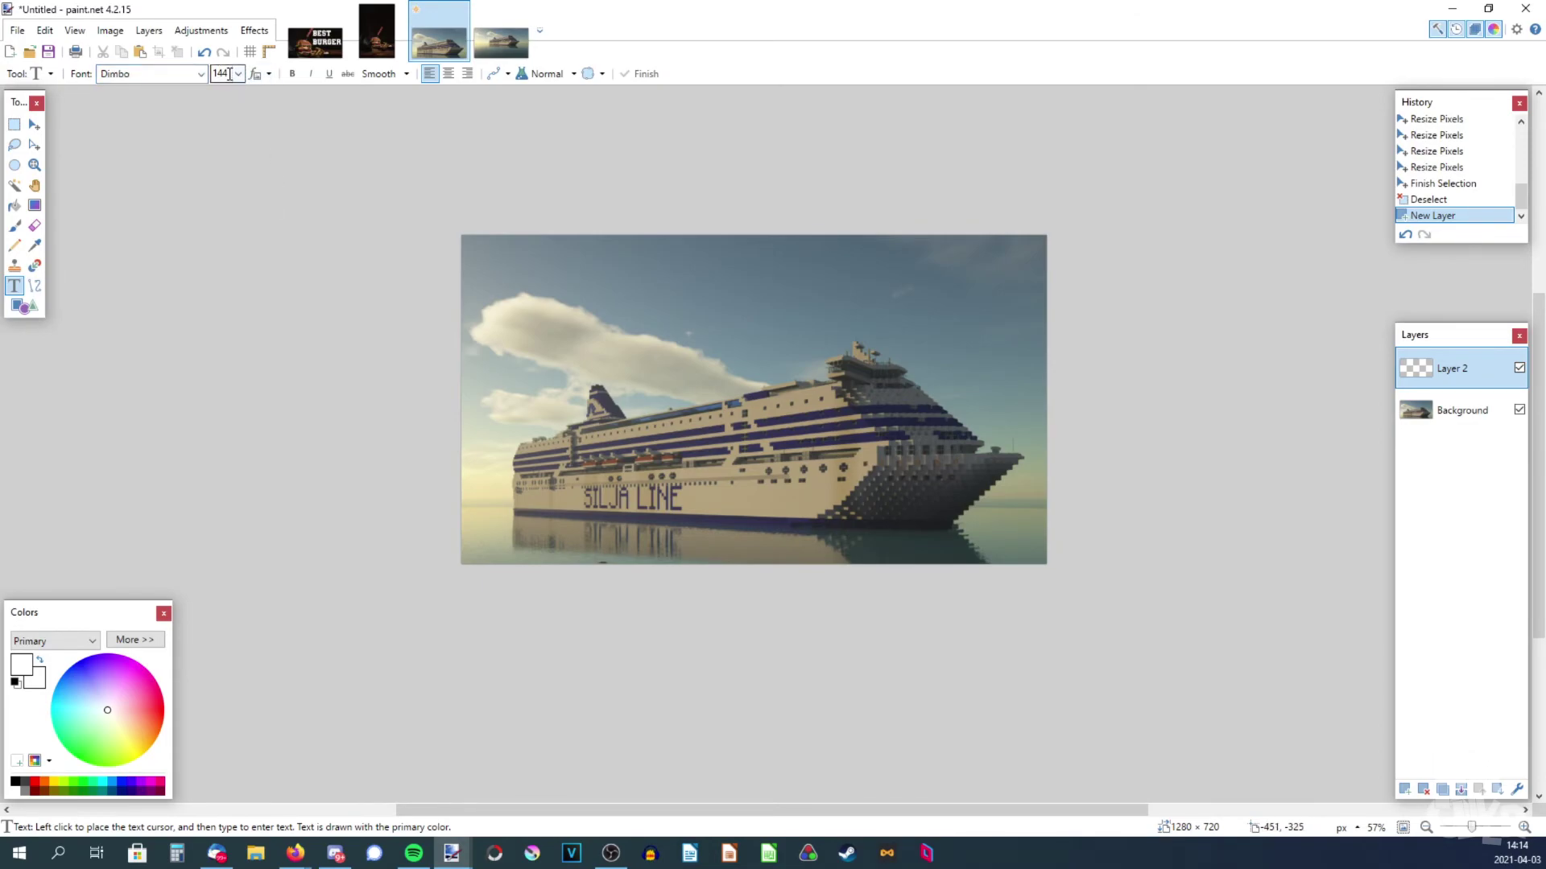
Step: Type 'SILJA LINE' near the top-left at size 192 and commit it
{"action": "left_click", "coordinate": [483, 259]}
{"action": "type", "text": "SILJA LINE"}
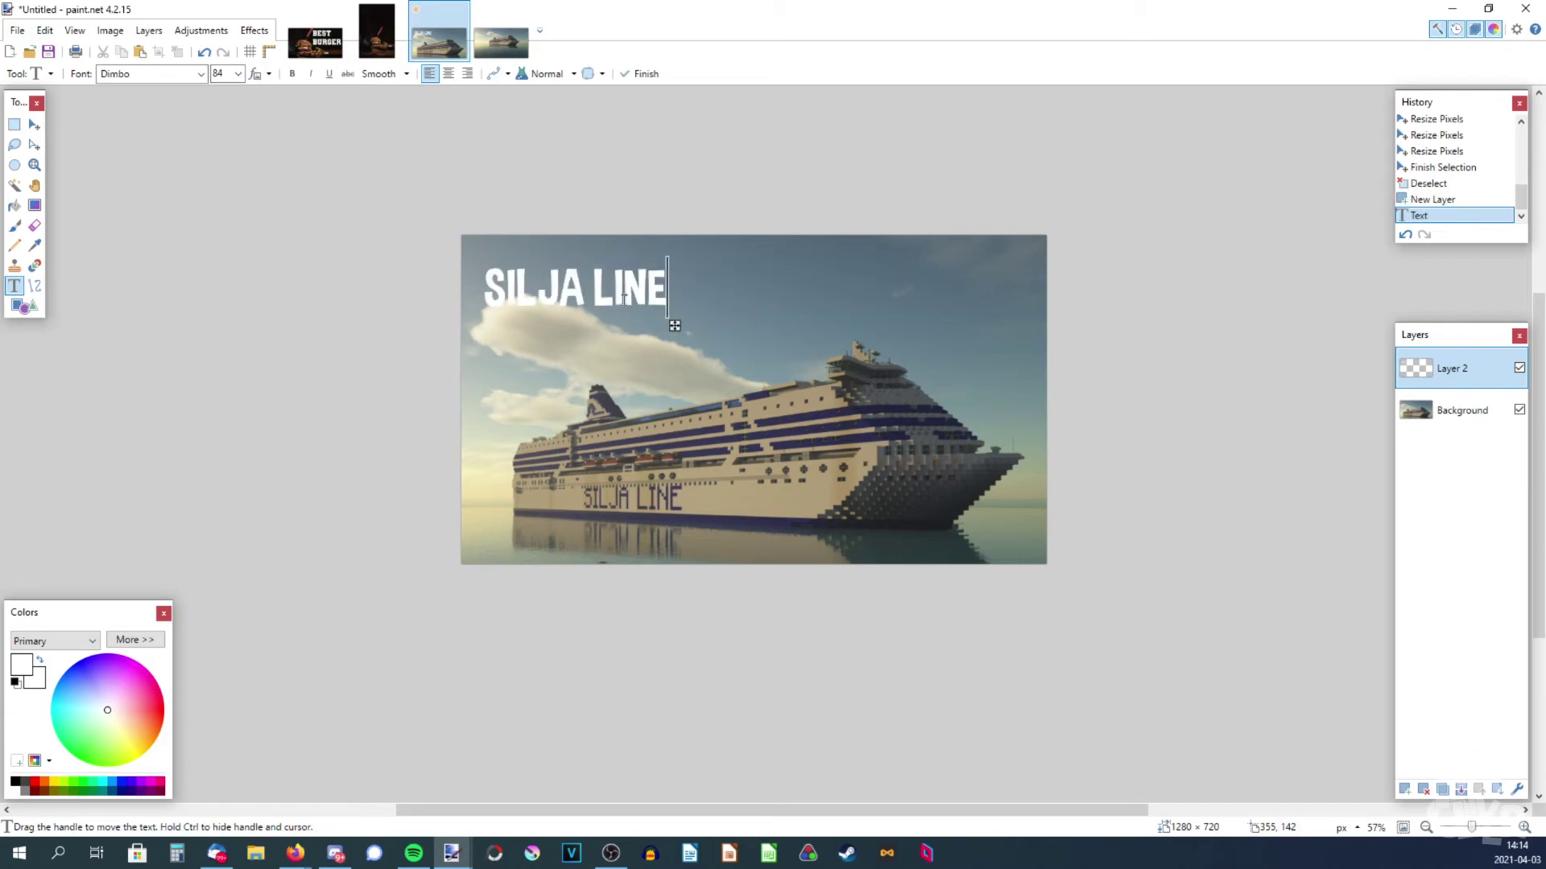
{"action": "scroll", "coordinate": [958, 369], "scroll_direction": "up", "scroll_amount": 5}
{"action": "left_click_drag", "start_coordinate": [902, 371], "coordinate": [905, 378]}
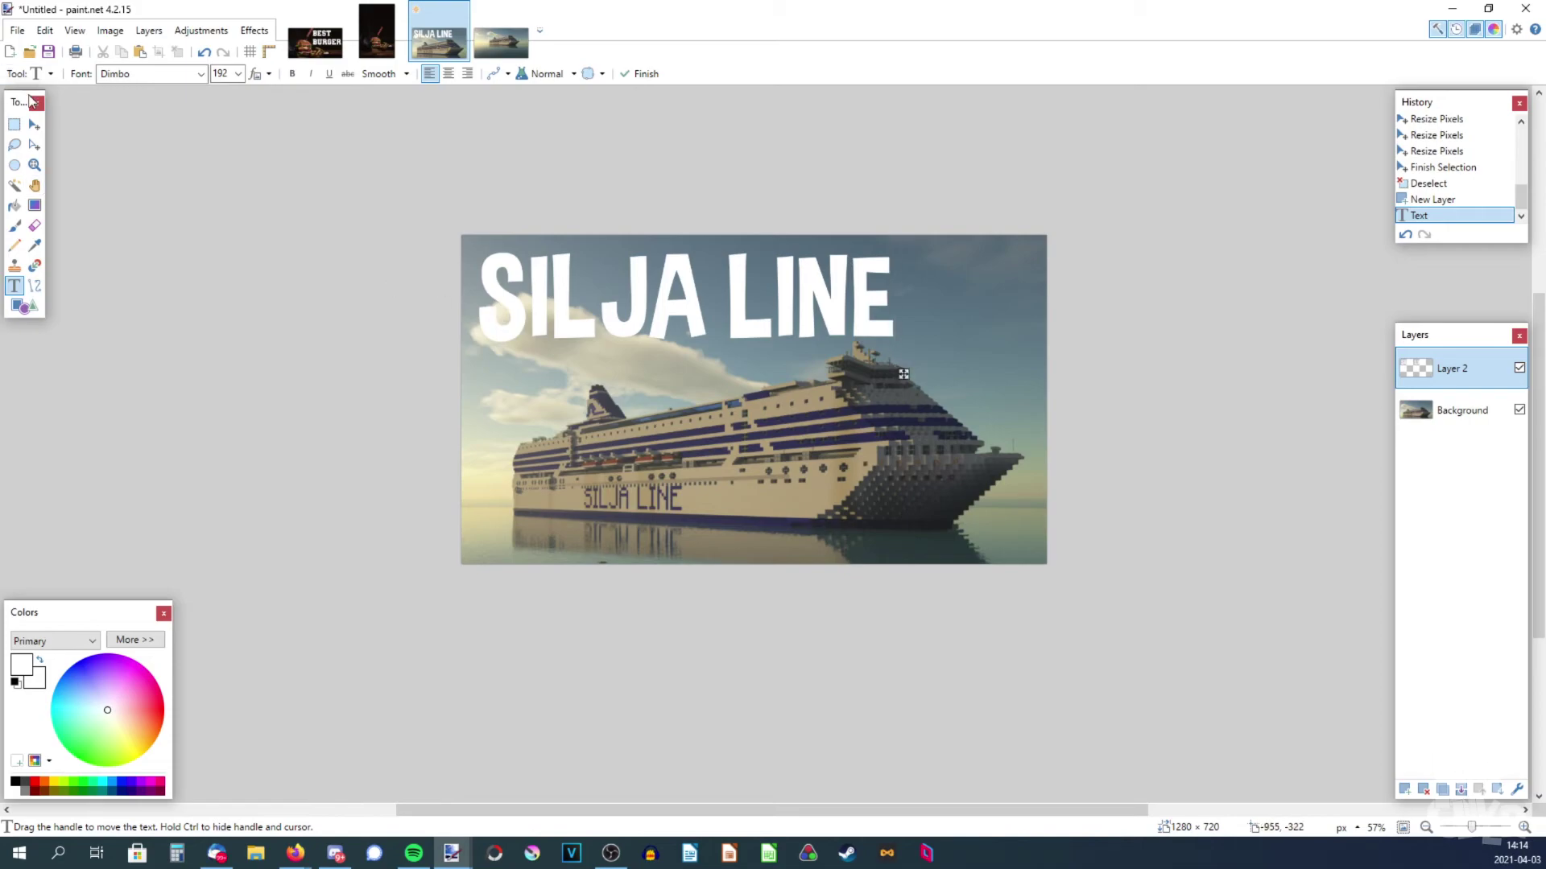
{"action": "left_click", "coordinate": [34, 126]}
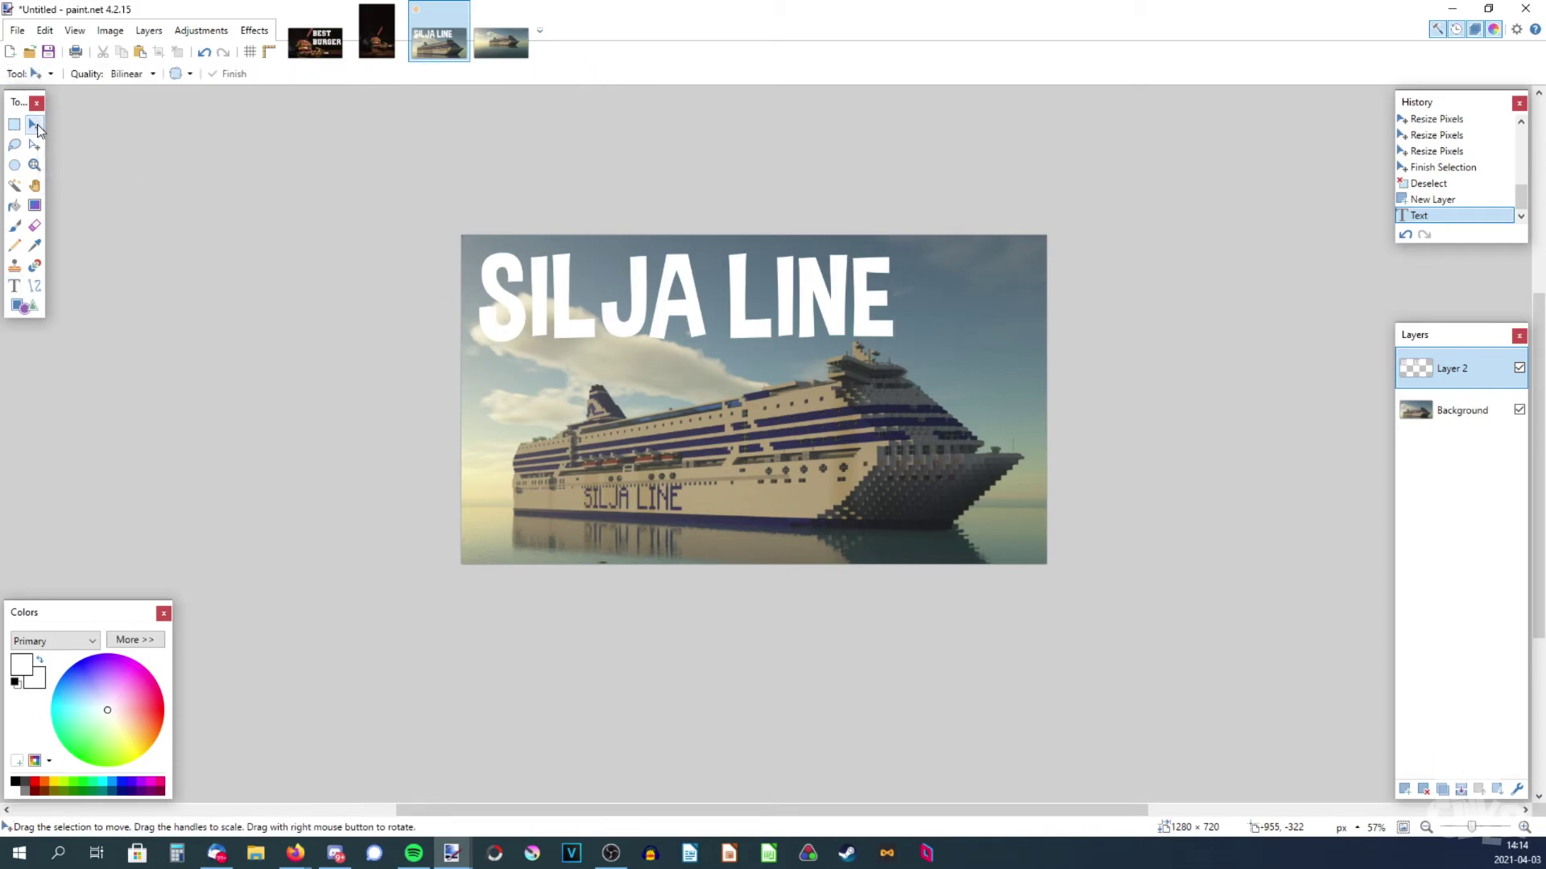
Step: Scale the SILJA LINE title down slightly toward the top-left and deselect
{"action": "left_click", "coordinate": [14, 125]}
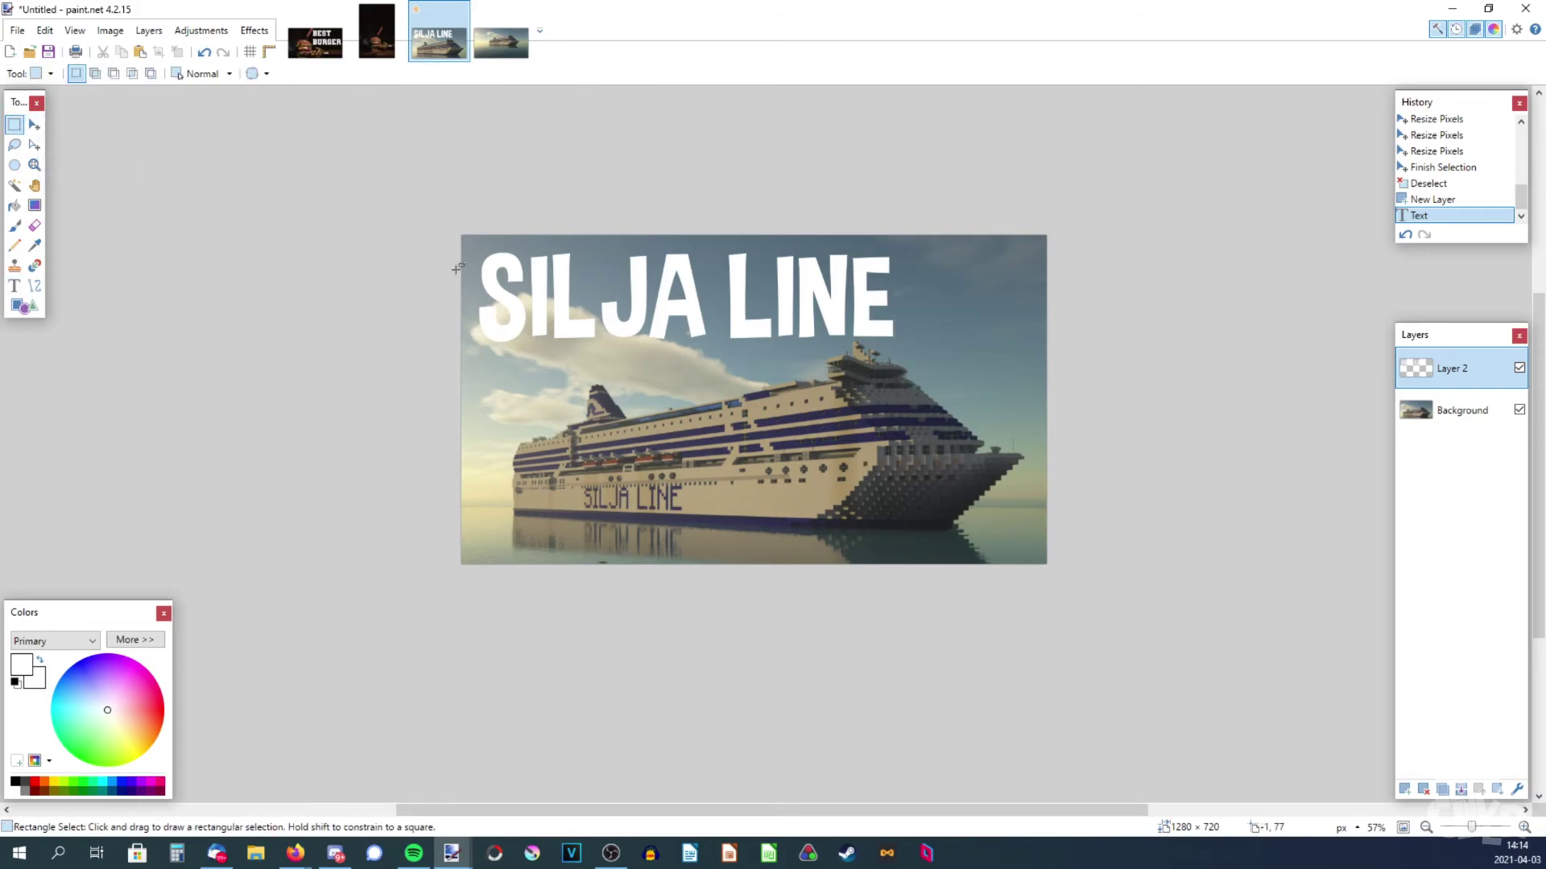
{"action": "key", "text": "t"}
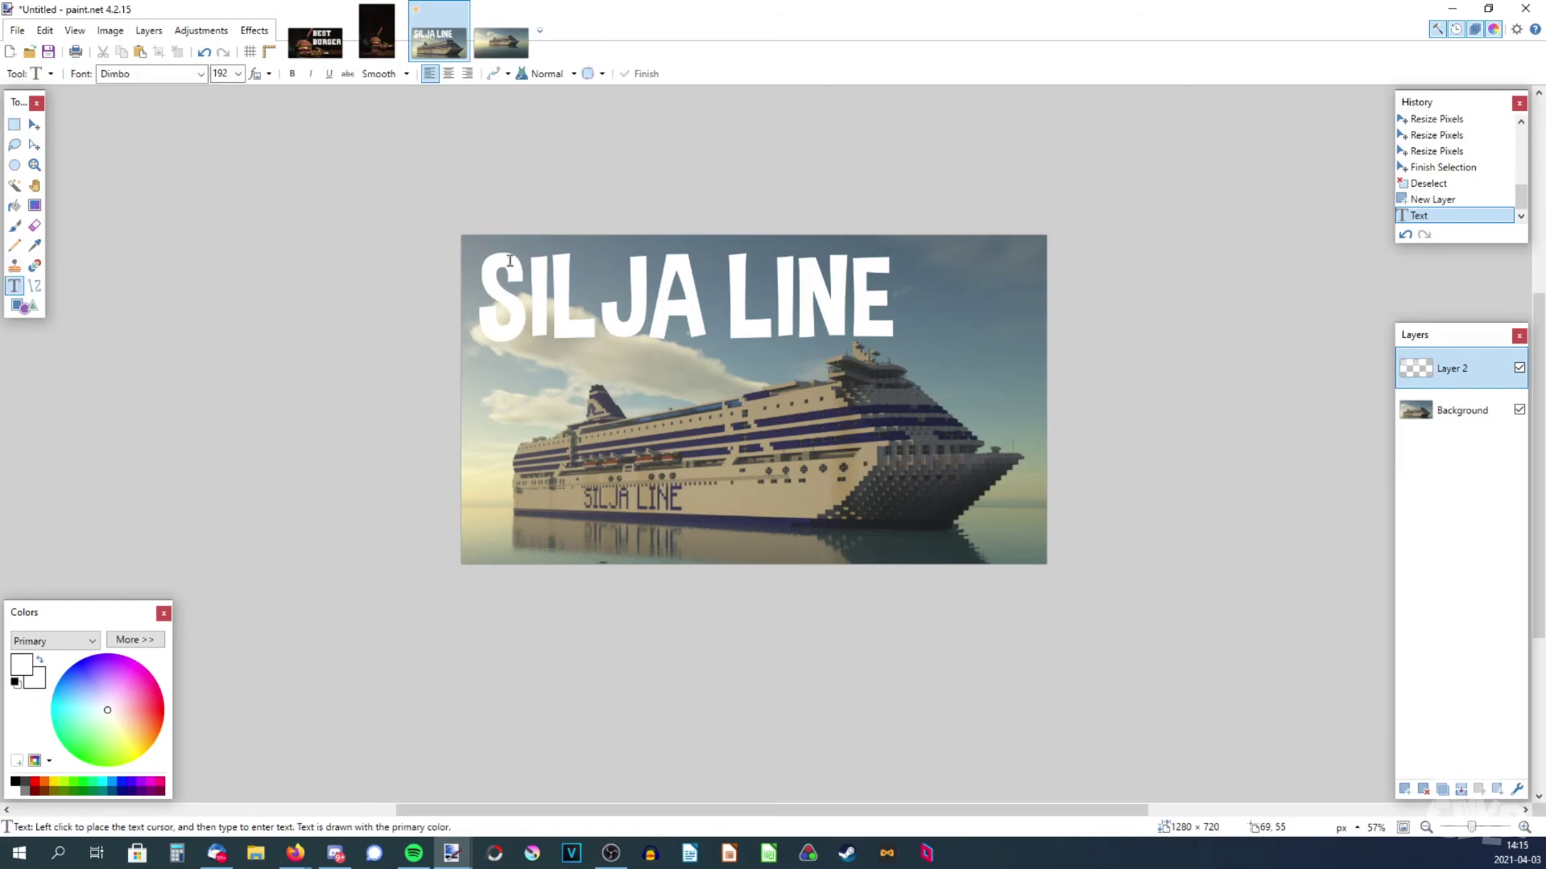
{"action": "left_click", "coordinate": [887, 330]}
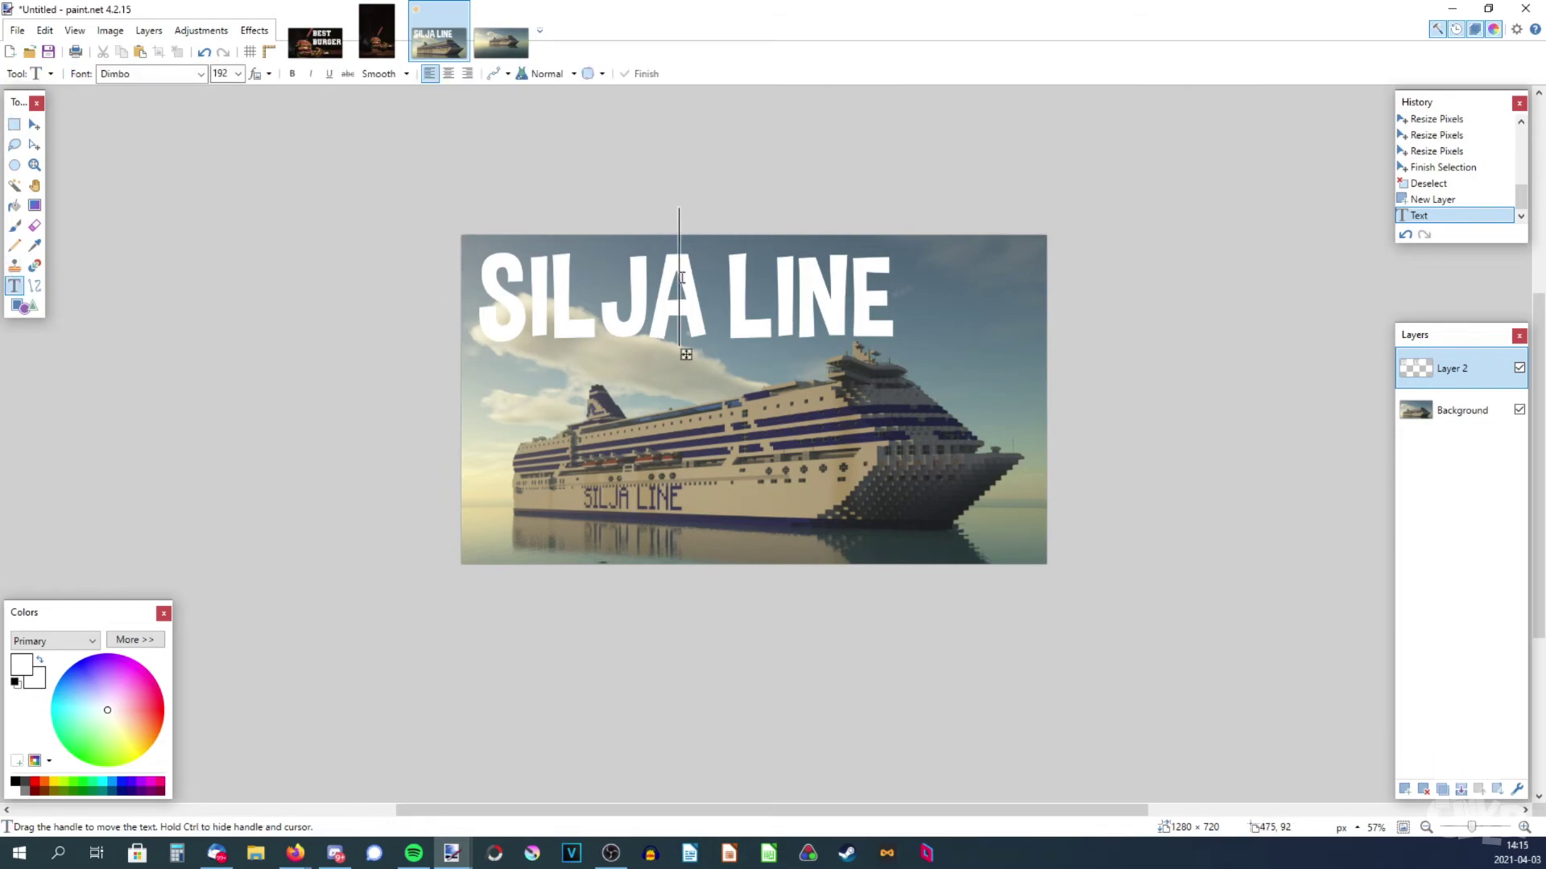
{"action": "key", "text": "Left"}
{"action": "left_click", "coordinate": [34, 126]}
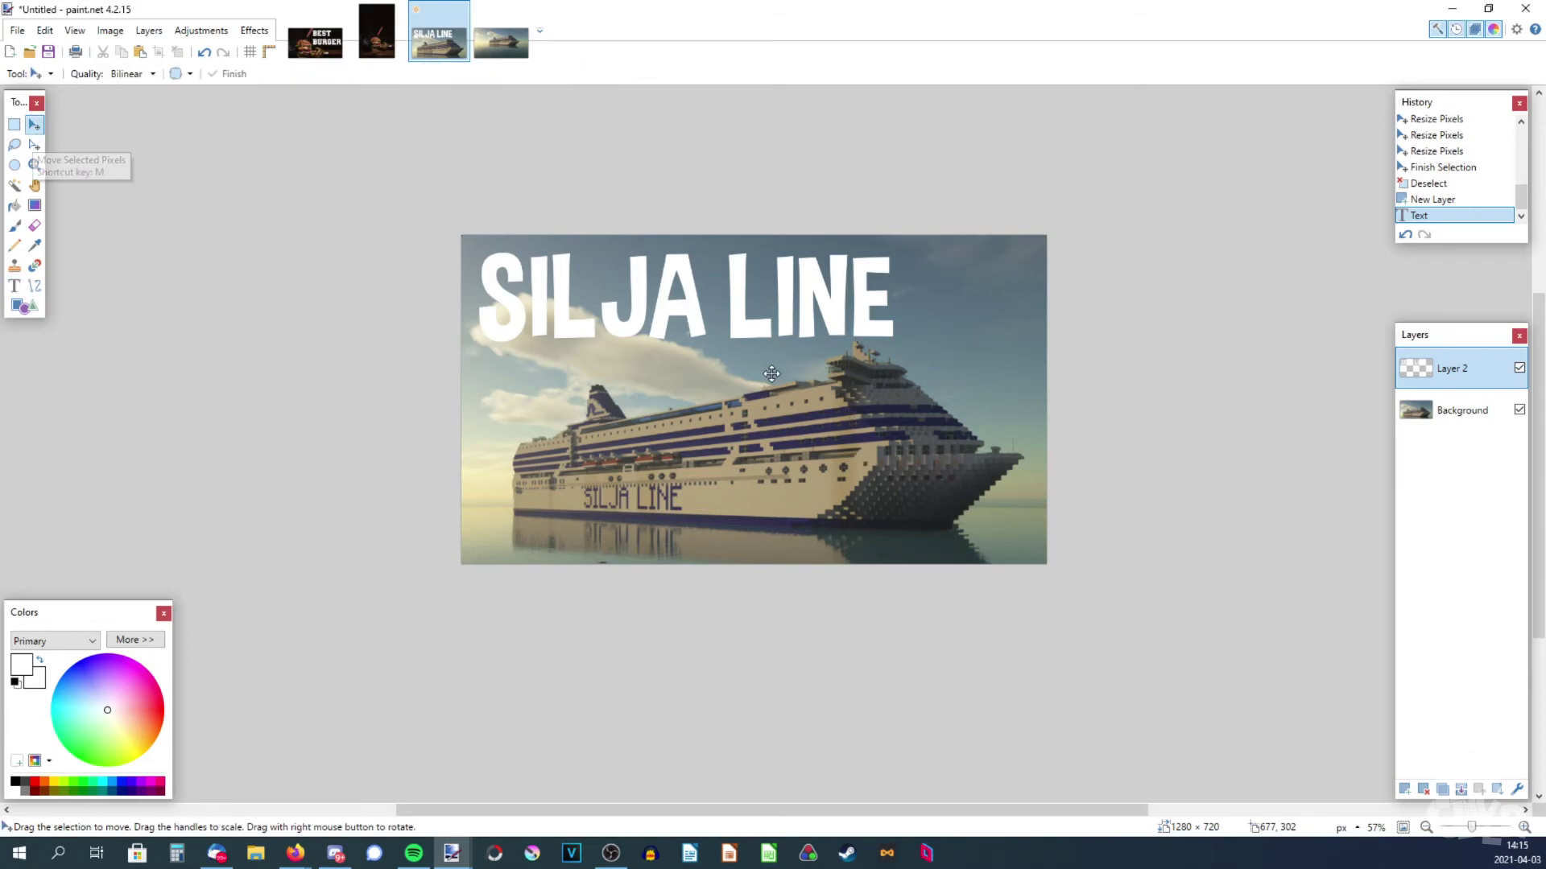
{"action": "left_click", "coordinate": [1076, 579]}
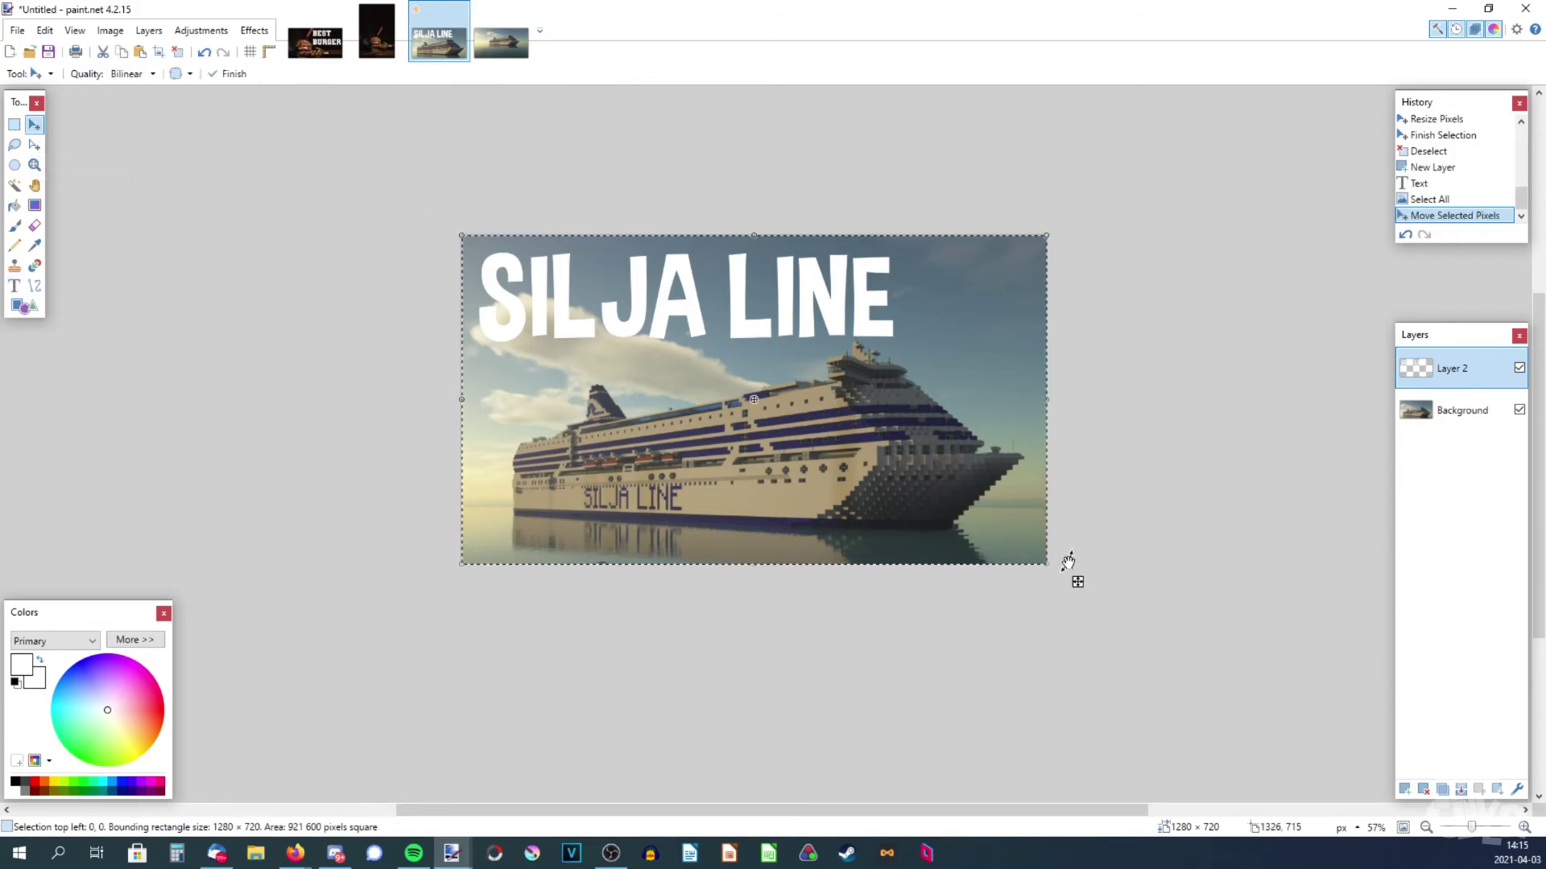
{"action": "left_click_drag", "start_coordinate": [1046, 564], "coordinate": [996, 542]}
{"action": "key", "text": "ctrl+d"}
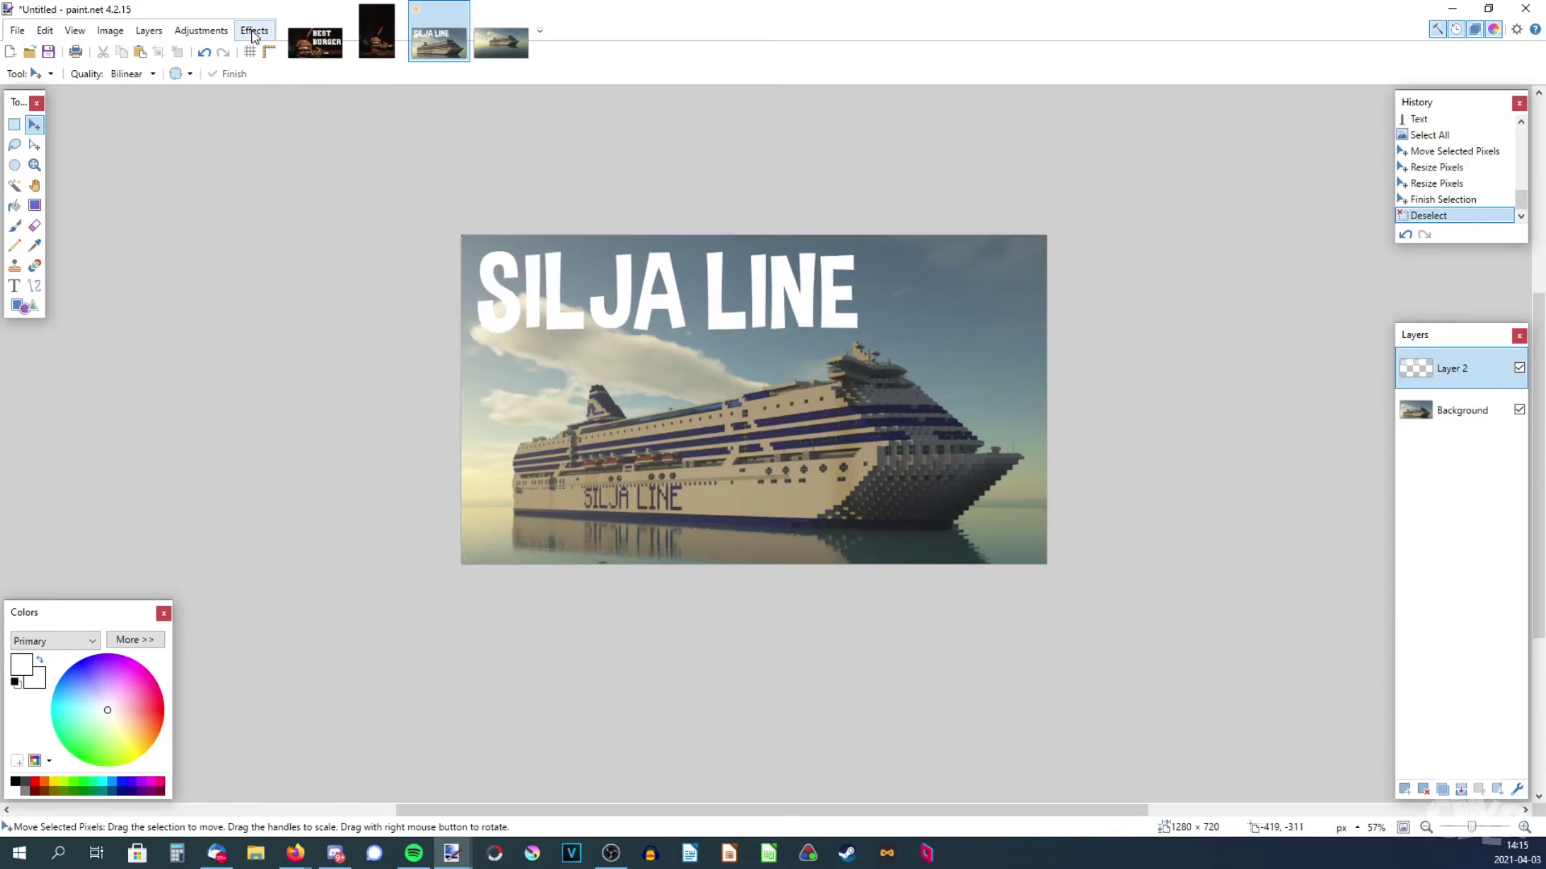
{"action": "left_click", "coordinate": [254, 32]}
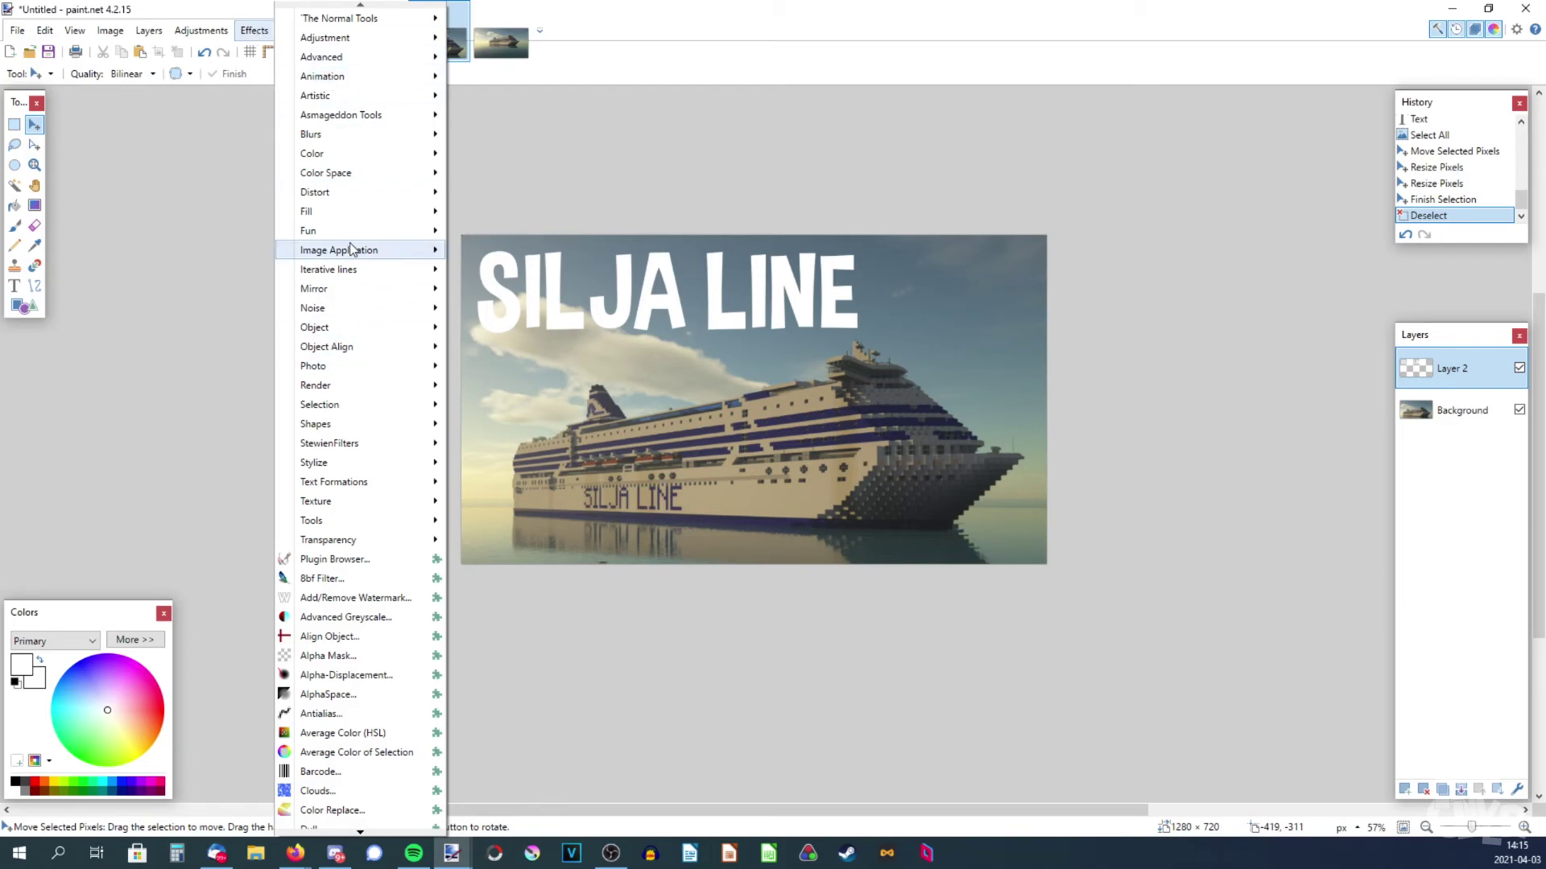
{"action": "mouse_move", "coordinate": [352, 335]}
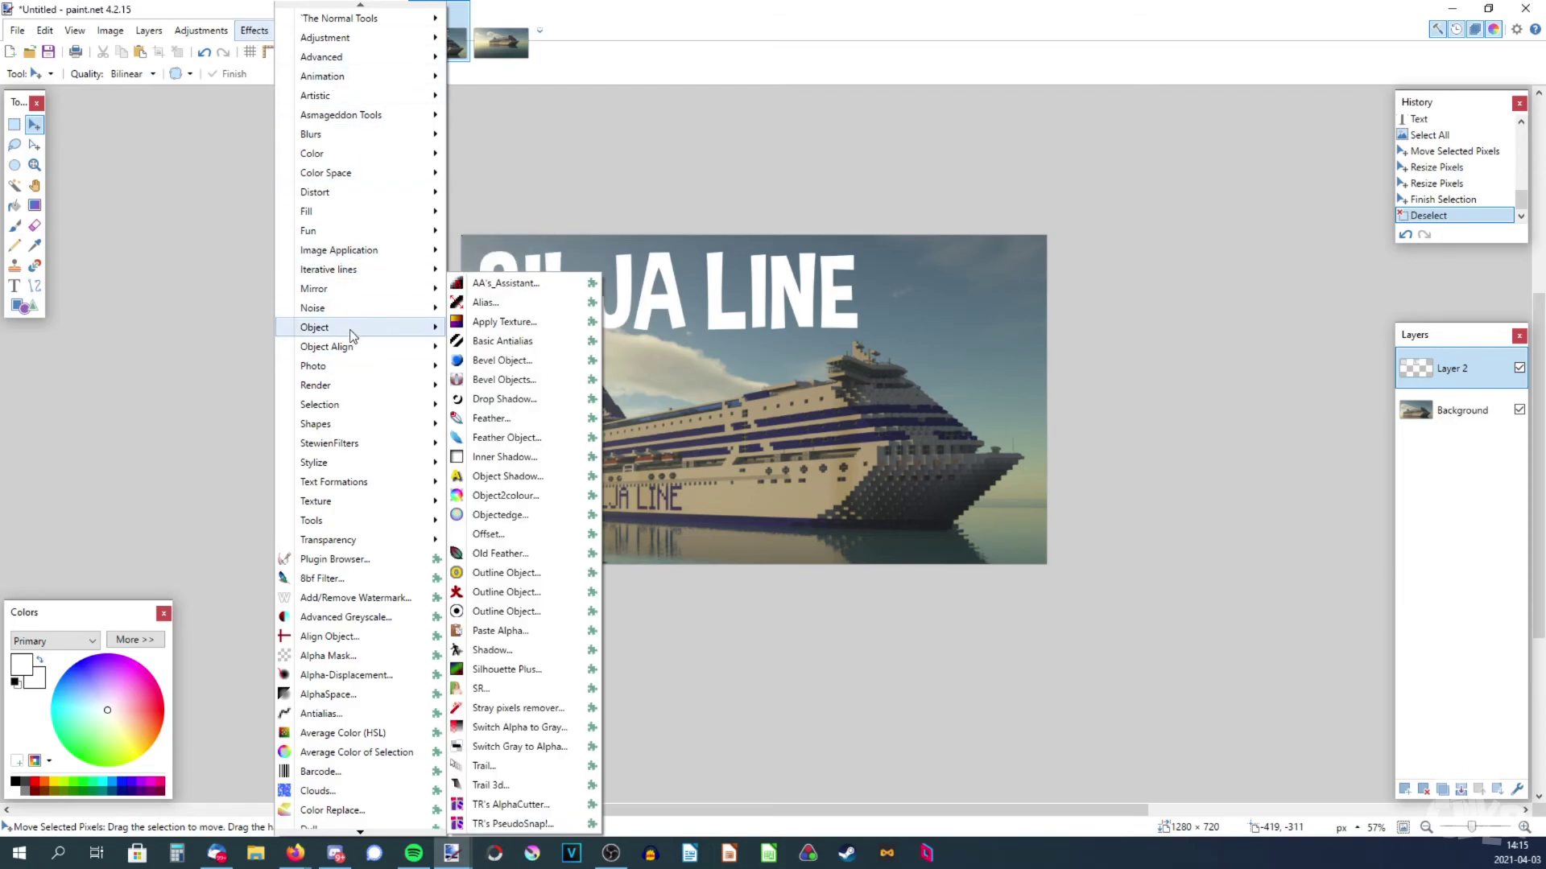
{"action": "left_click", "coordinate": [537, 478]}
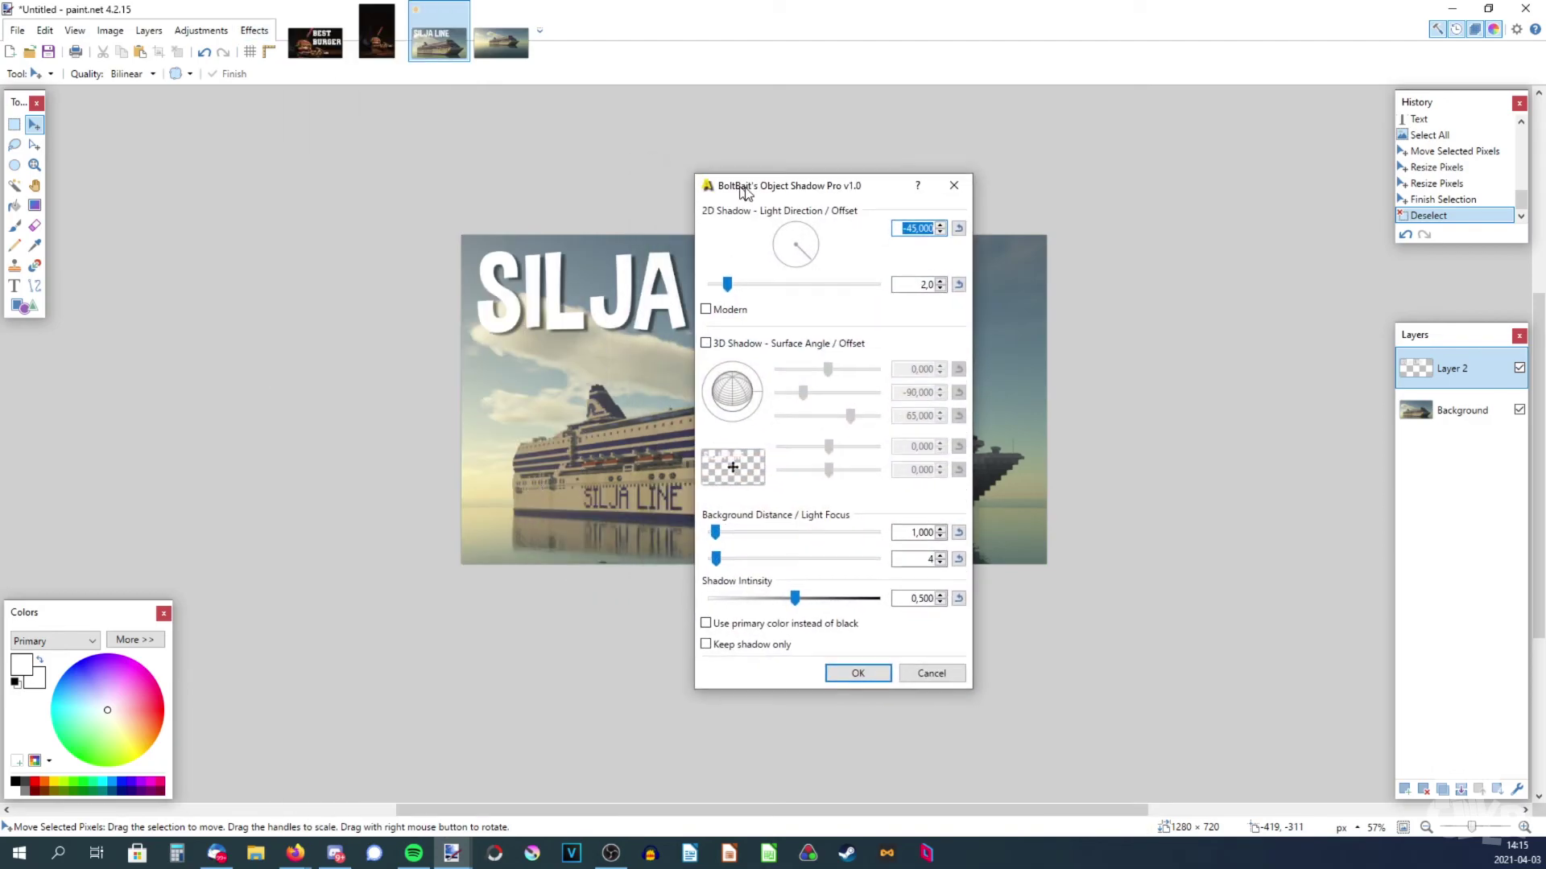
{"action": "left_click_drag", "start_coordinate": [743, 192], "coordinate": [1035, 206]}
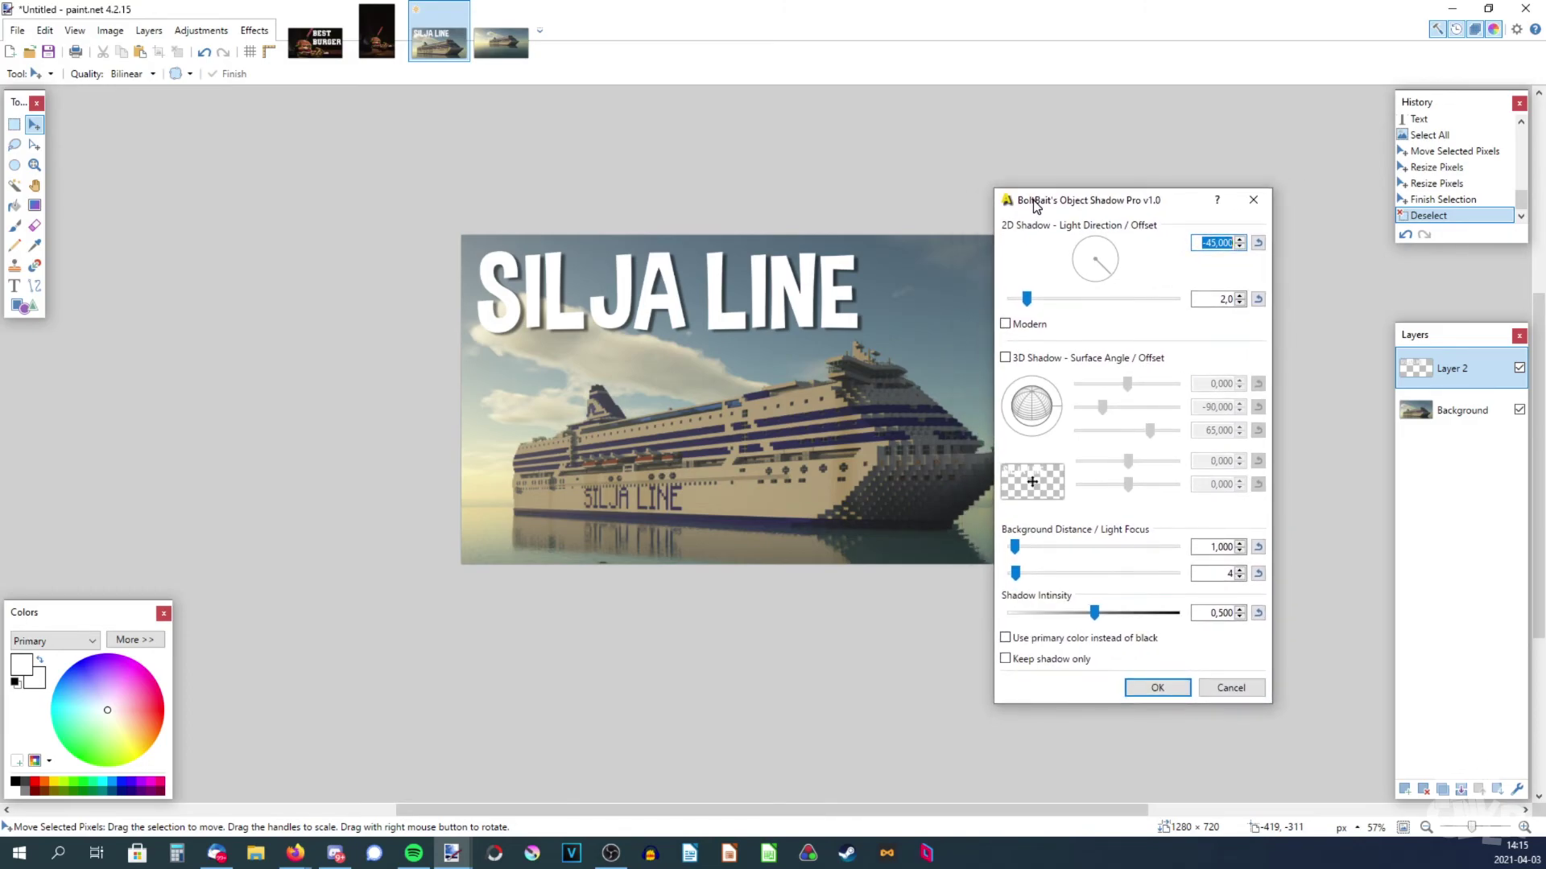
{"action": "left_click_drag", "start_coordinate": [1026, 299], "coordinate": [1021, 299]}
{"action": "left_click_drag", "start_coordinate": [1096, 616], "coordinate": [1102, 615]}
{"action": "left_click_drag", "start_coordinate": [1023, 298], "coordinate": [1032, 299]}
{"action": "left_click", "coordinate": [1156, 688]}
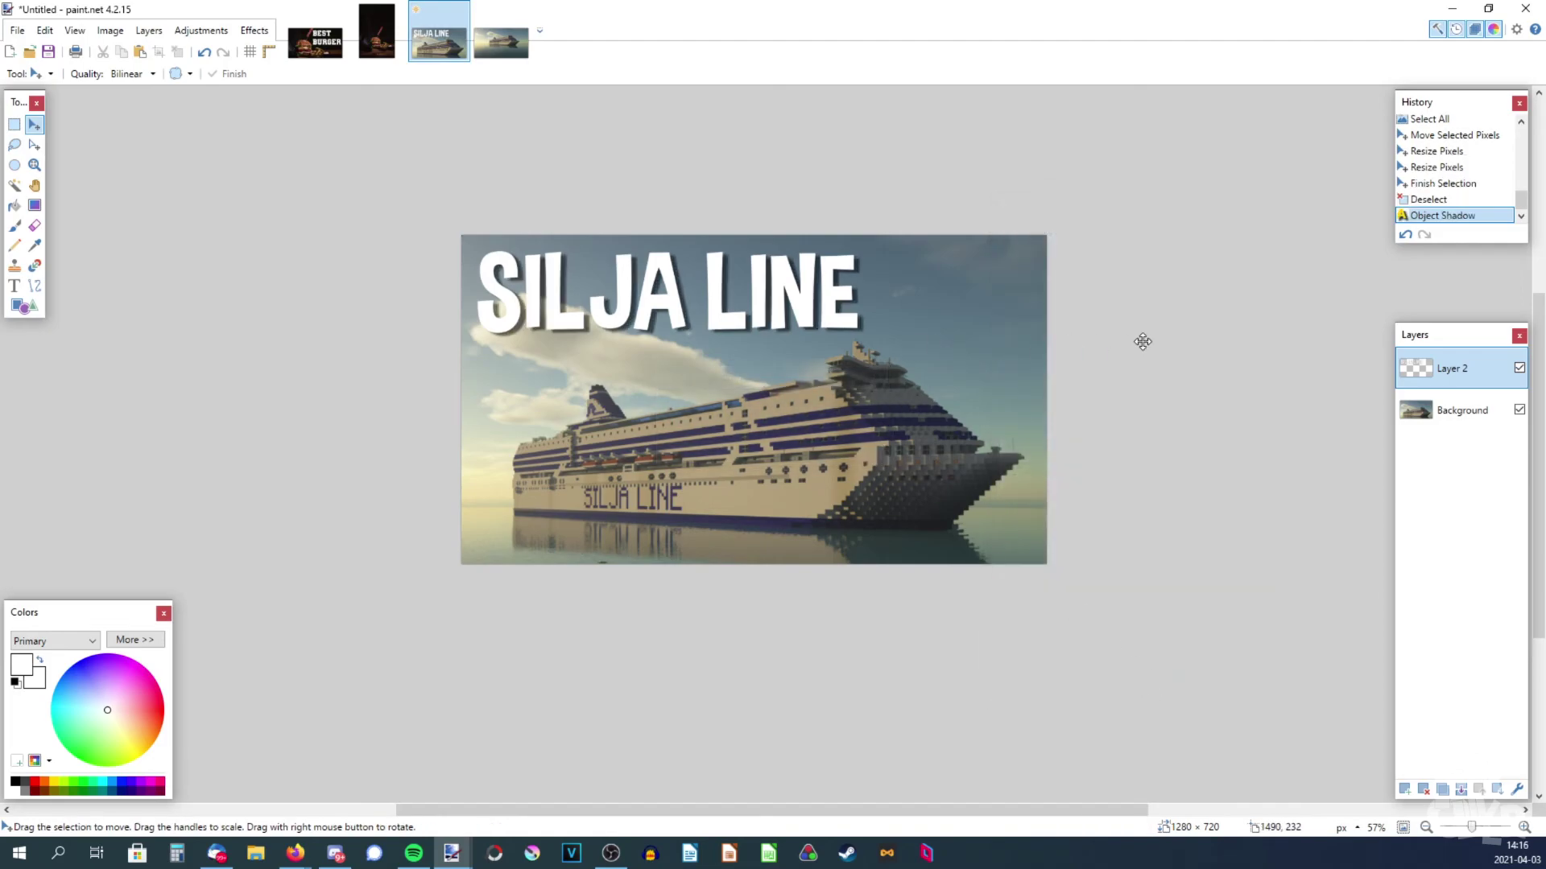
{"action": "left_click", "coordinate": [203, 53]}
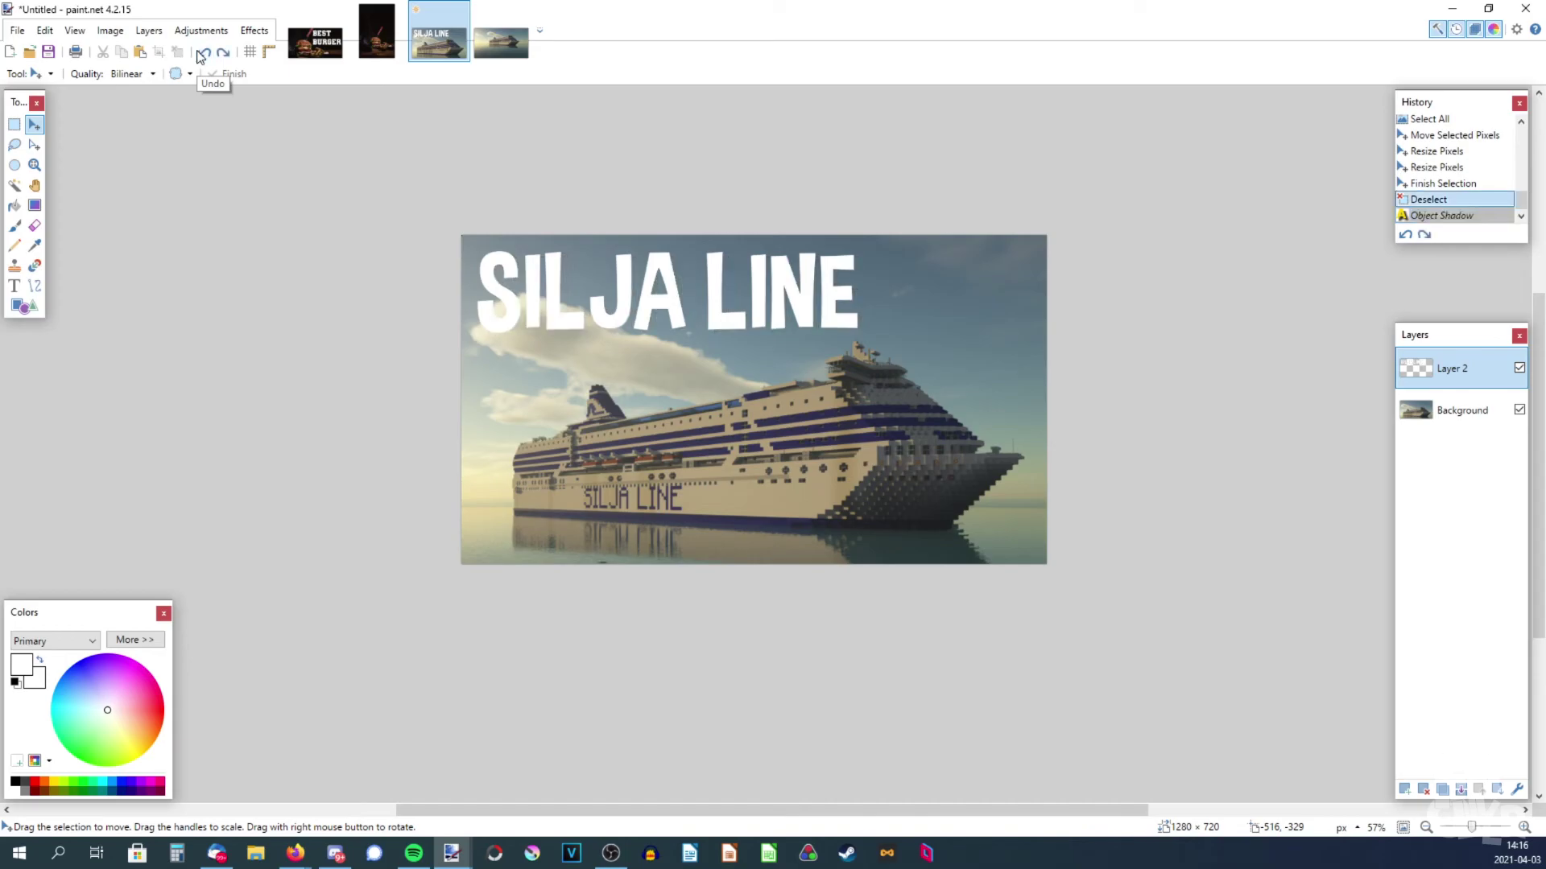
Step: Try a thick black Outline Object on the title, cancel it, and redo the Object Shadow
{"action": "left_click", "coordinate": [255, 30]}
{"action": "mouse_move", "coordinate": [361, 351]}
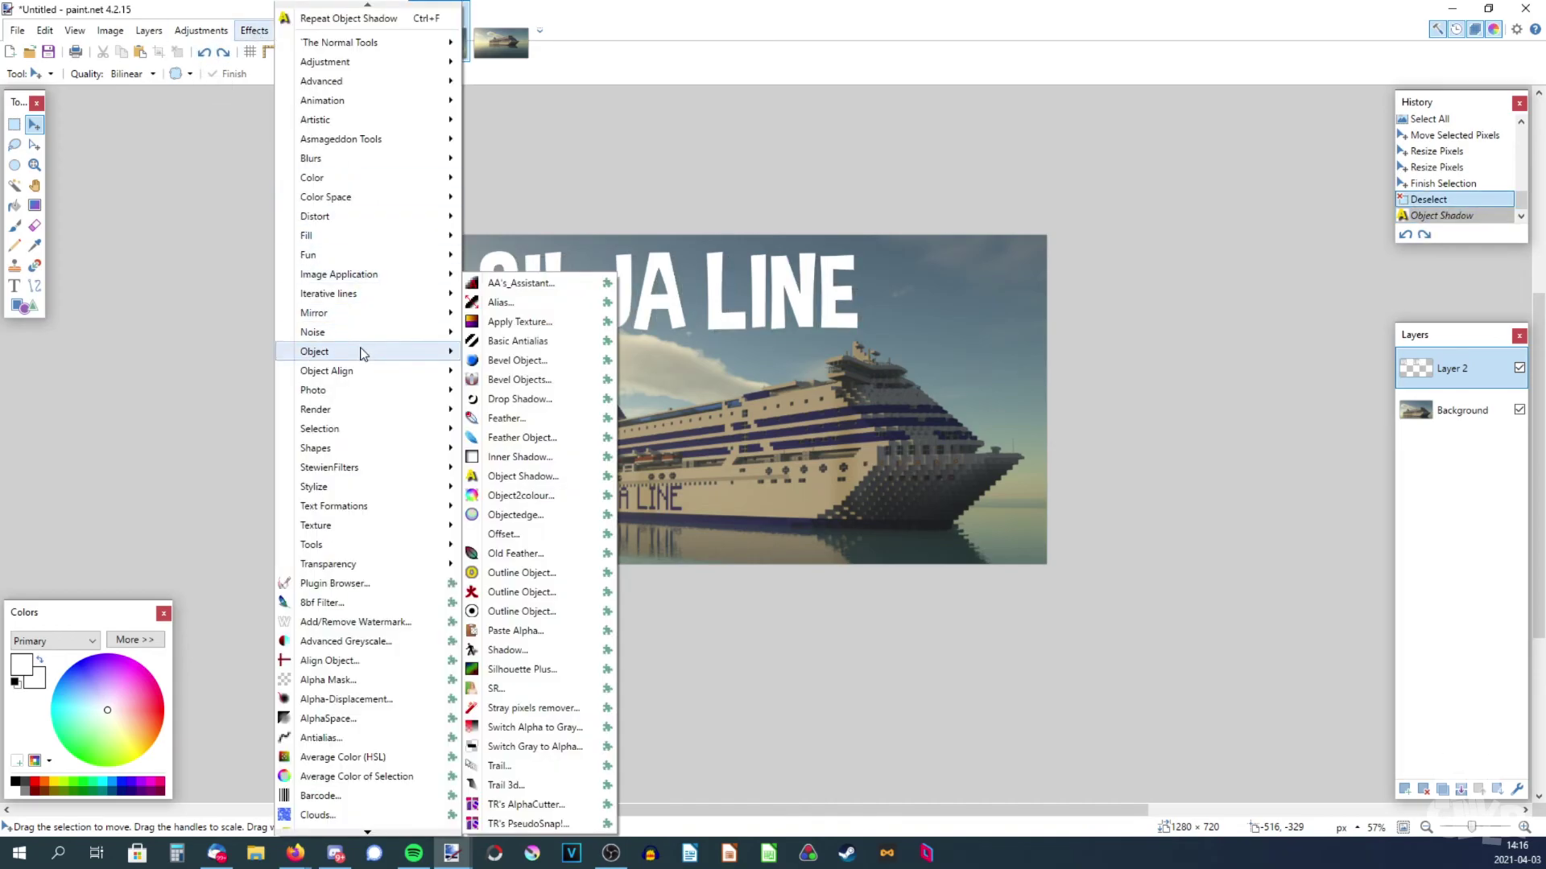
{"action": "left_click", "coordinate": [561, 574]}
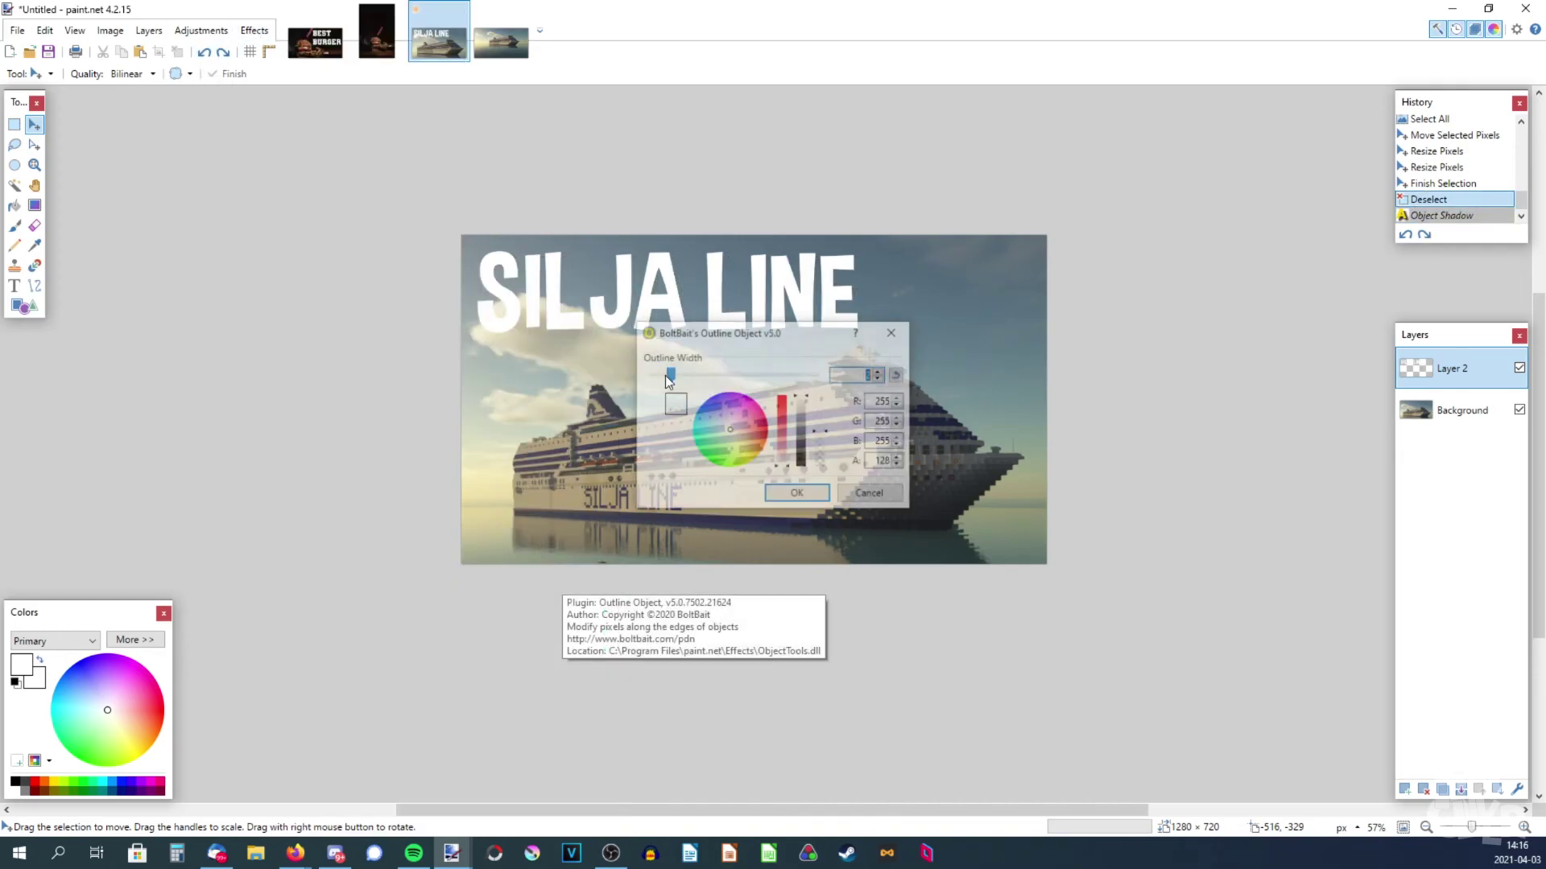
{"action": "left_click_drag", "start_coordinate": [685, 342], "coordinate": [1124, 342]}
{"action": "left_click_drag", "start_coordinate": [1219, 435], "coordinate": [1212, 547]}
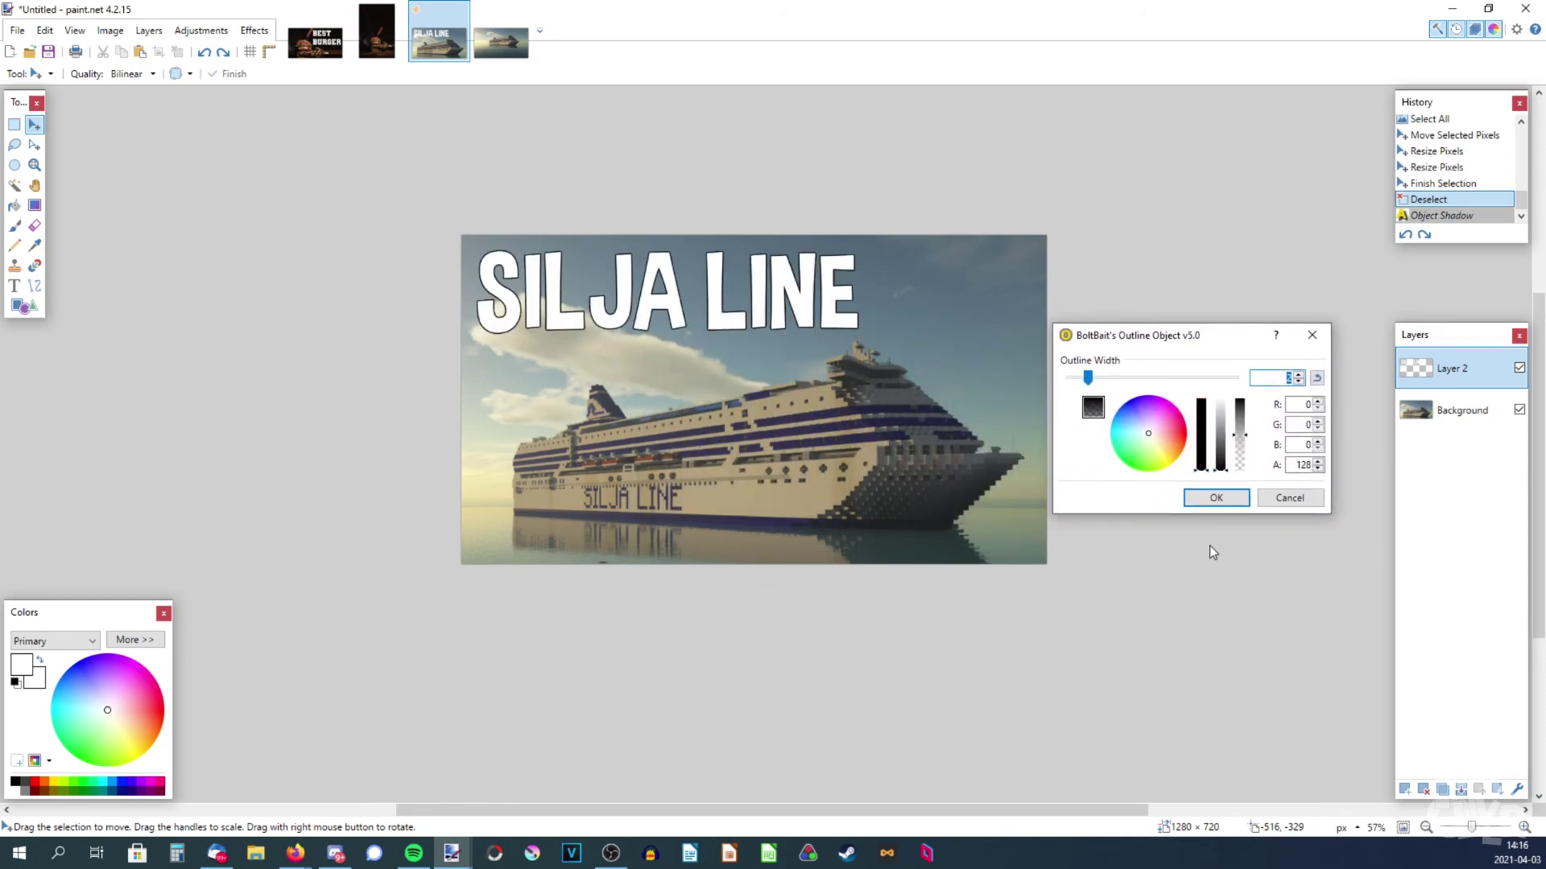
{"action": "left_click_drag", "start_coordinate": [1107, 378], "coordinate": [1215, 380]}
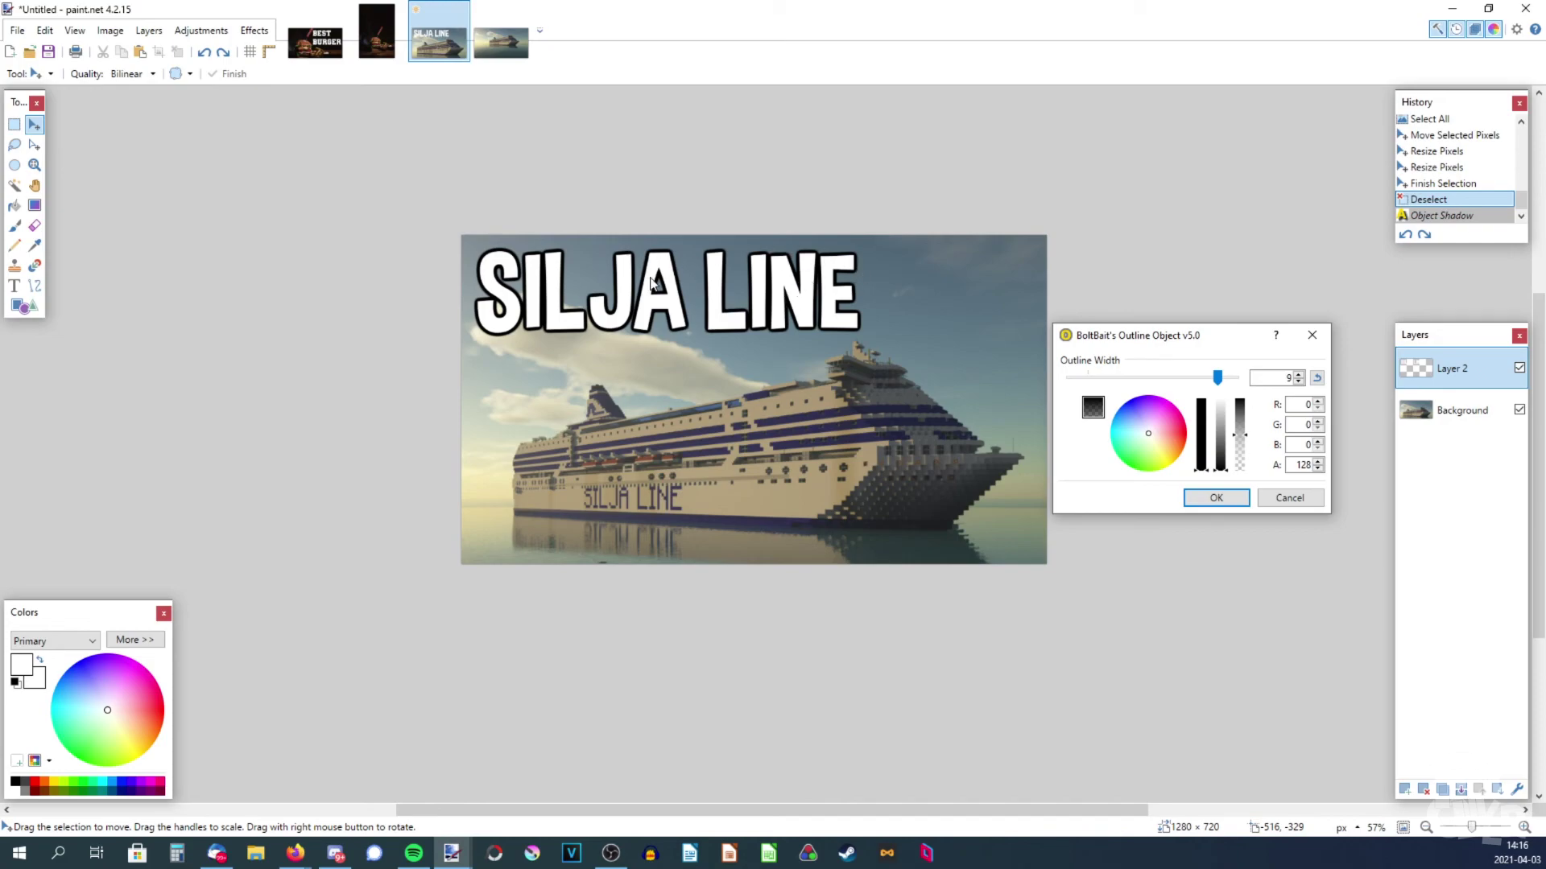
{"action": "left_click", "coordinate": [1283, 505]}
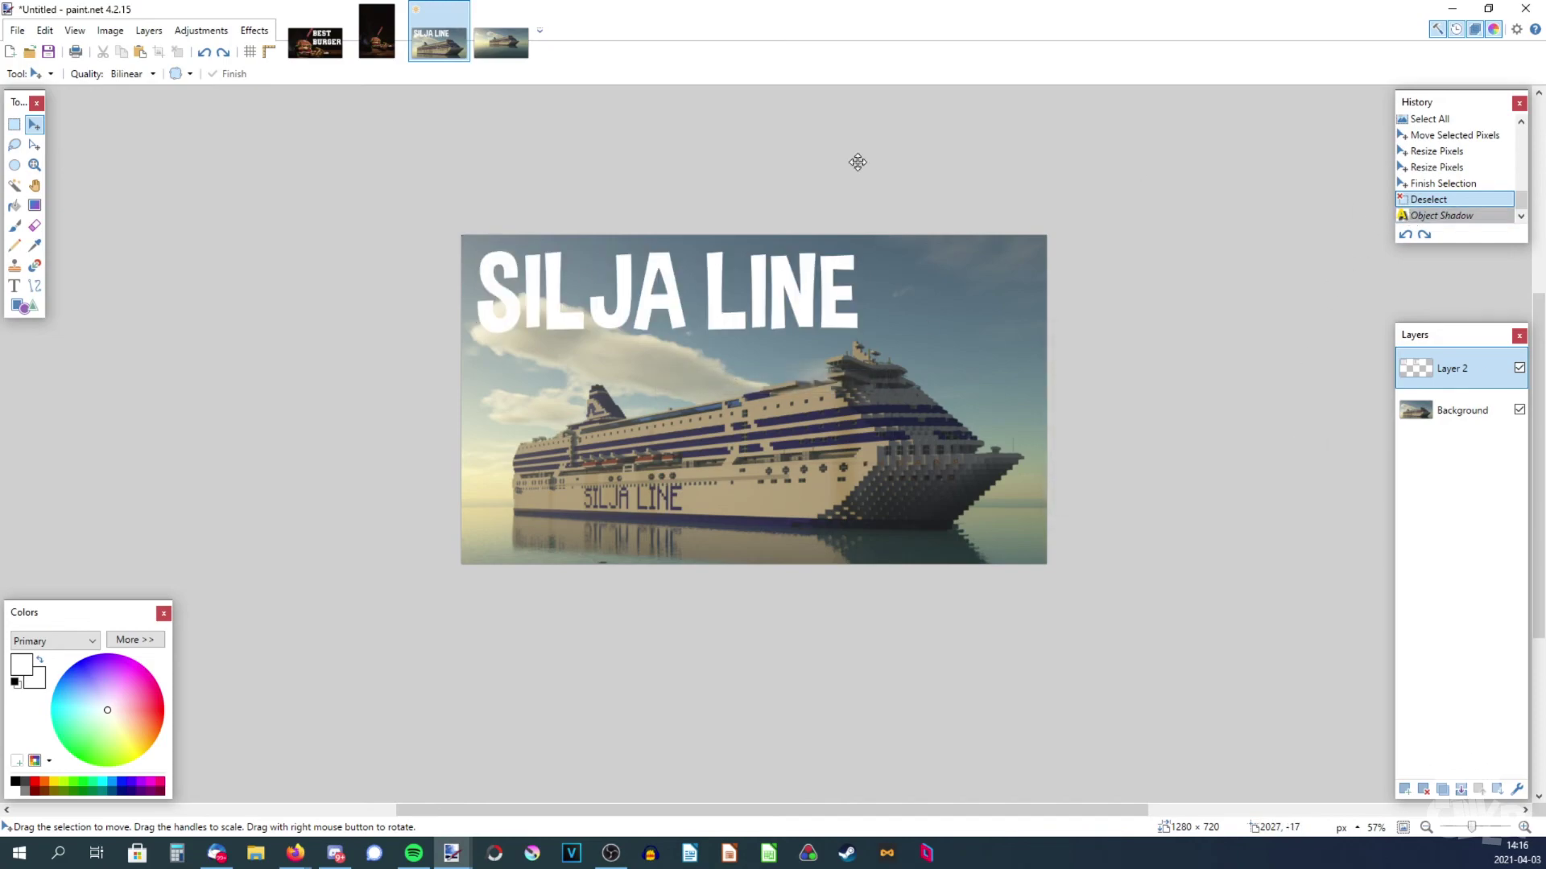
{"action": "left_click", "coordinate": [223, 52]}
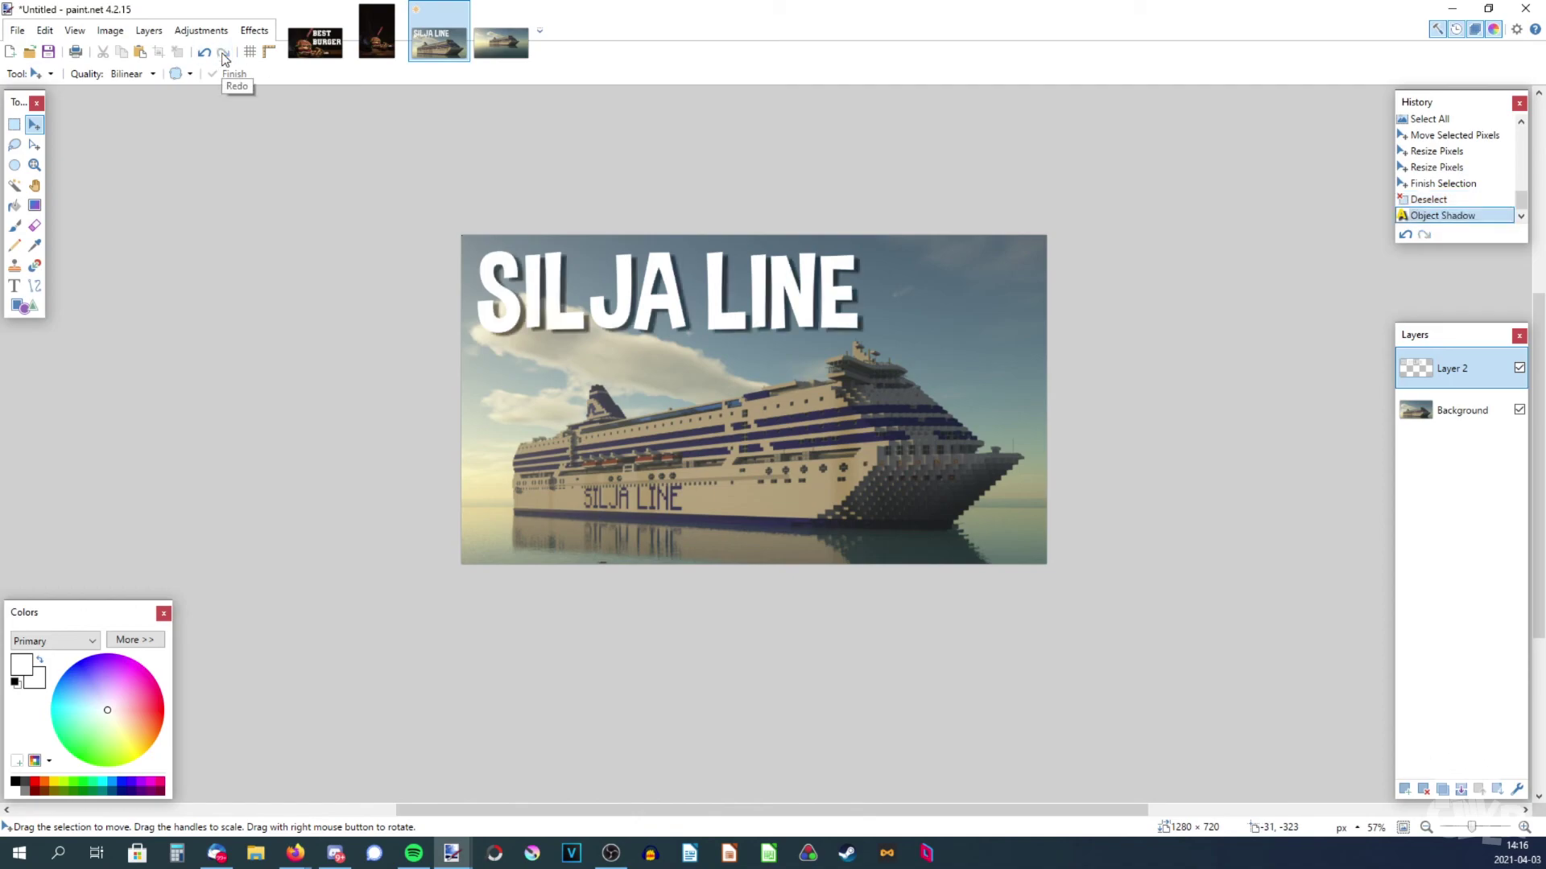